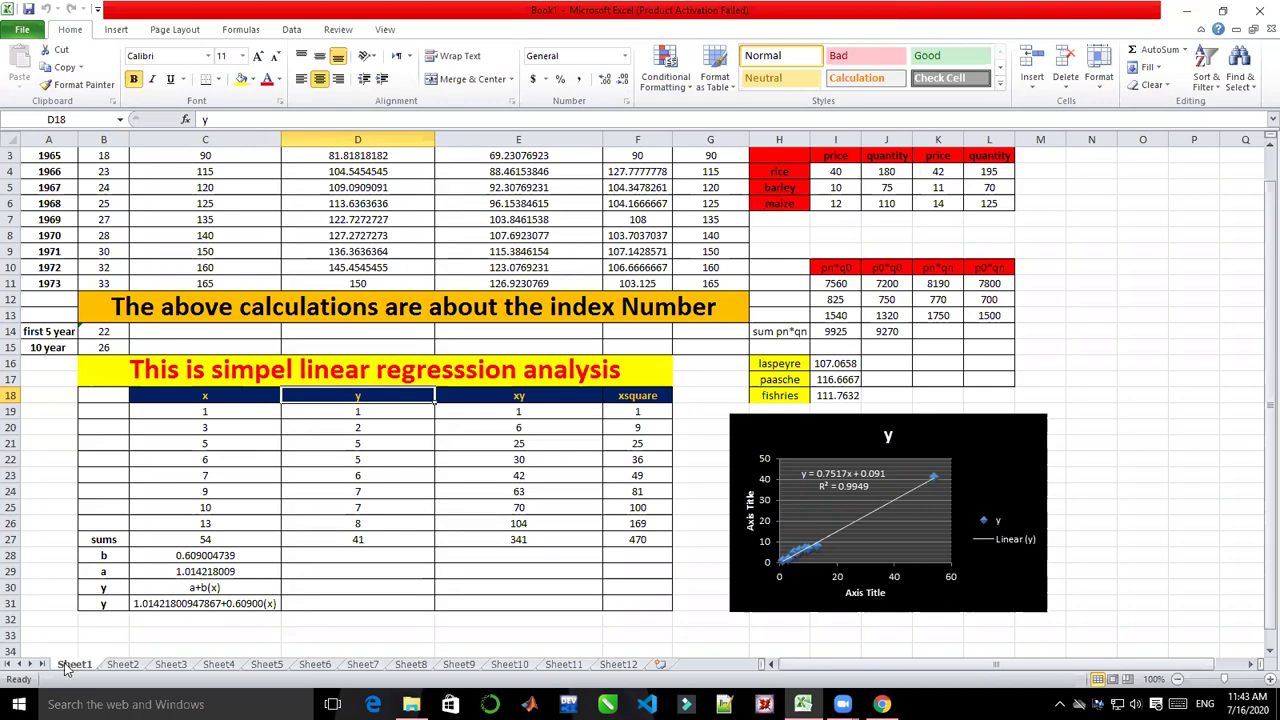
- Review the statistics tables and charts on the worksheets from Sheet2 through Sheet12, declining the network discovery request
click(122, 664)
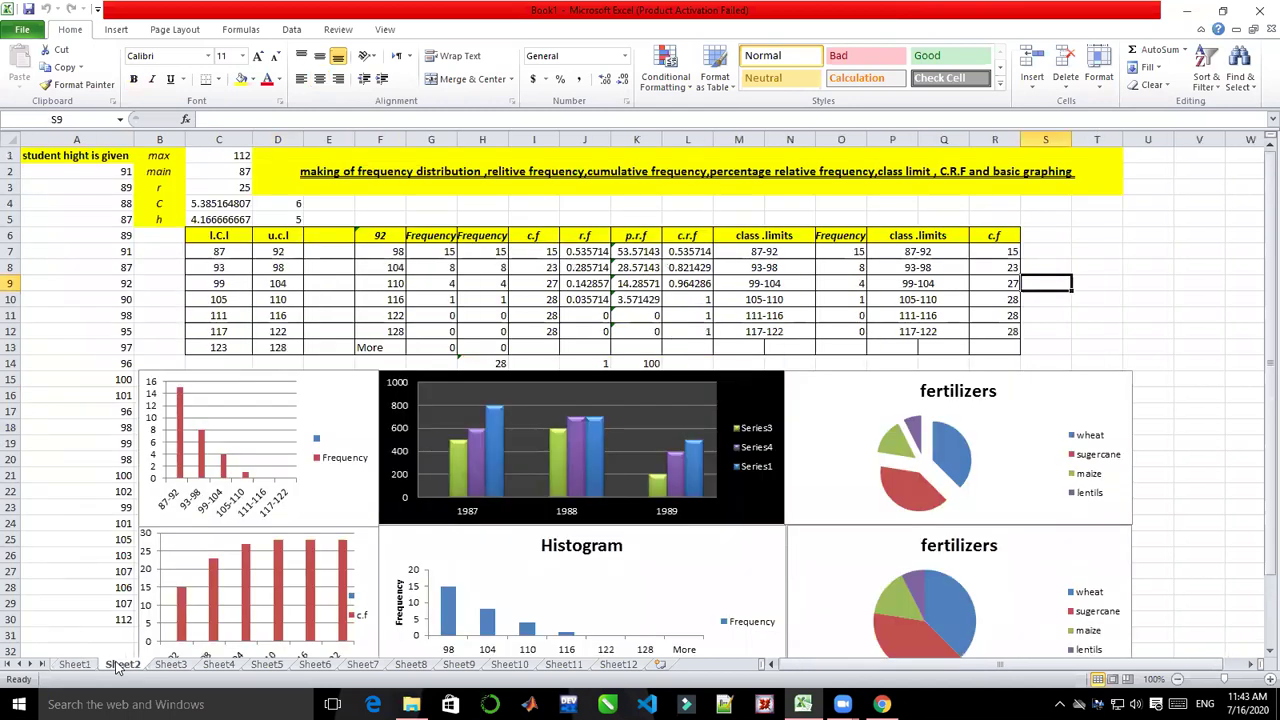
click(168, 667)
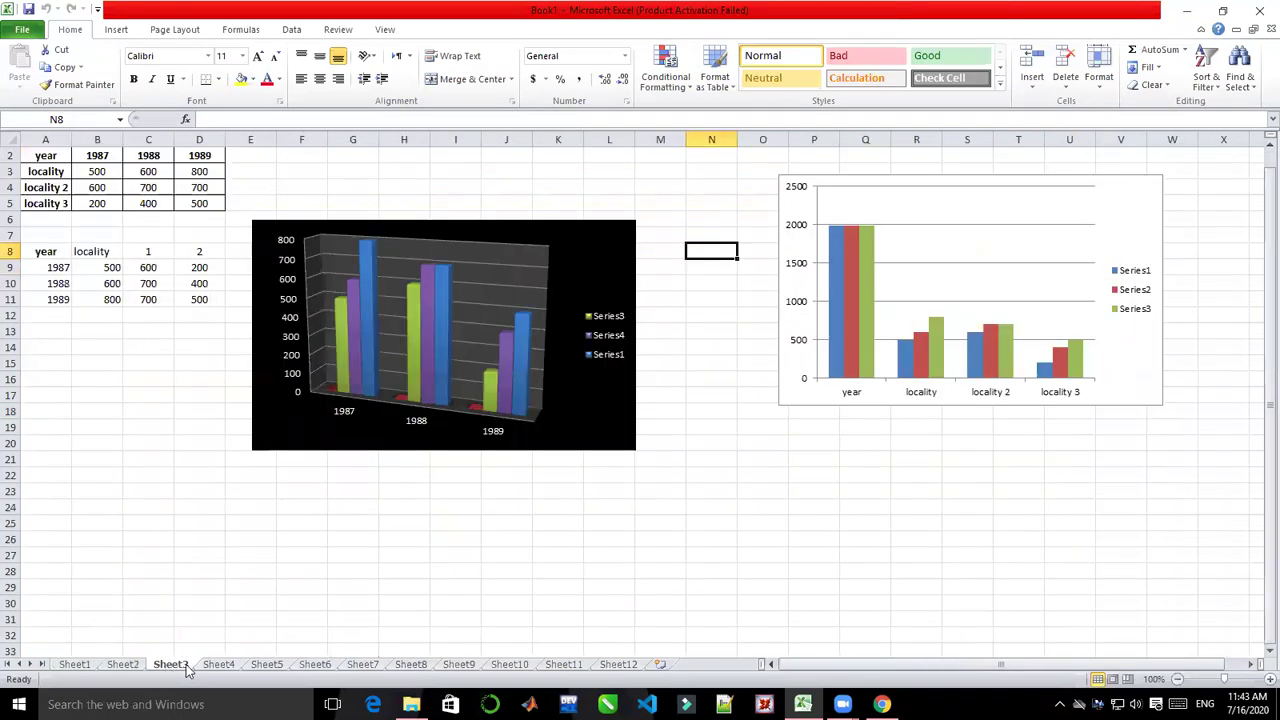
click(217, 667)
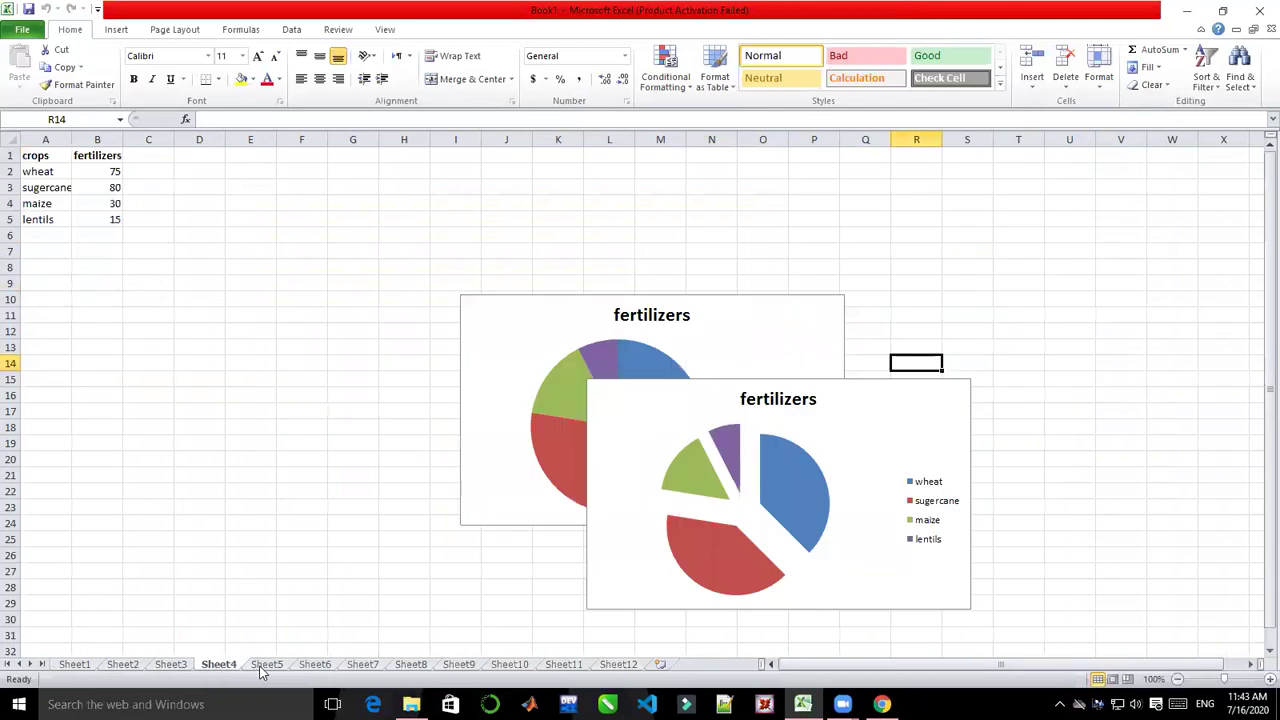
click(266, 666)
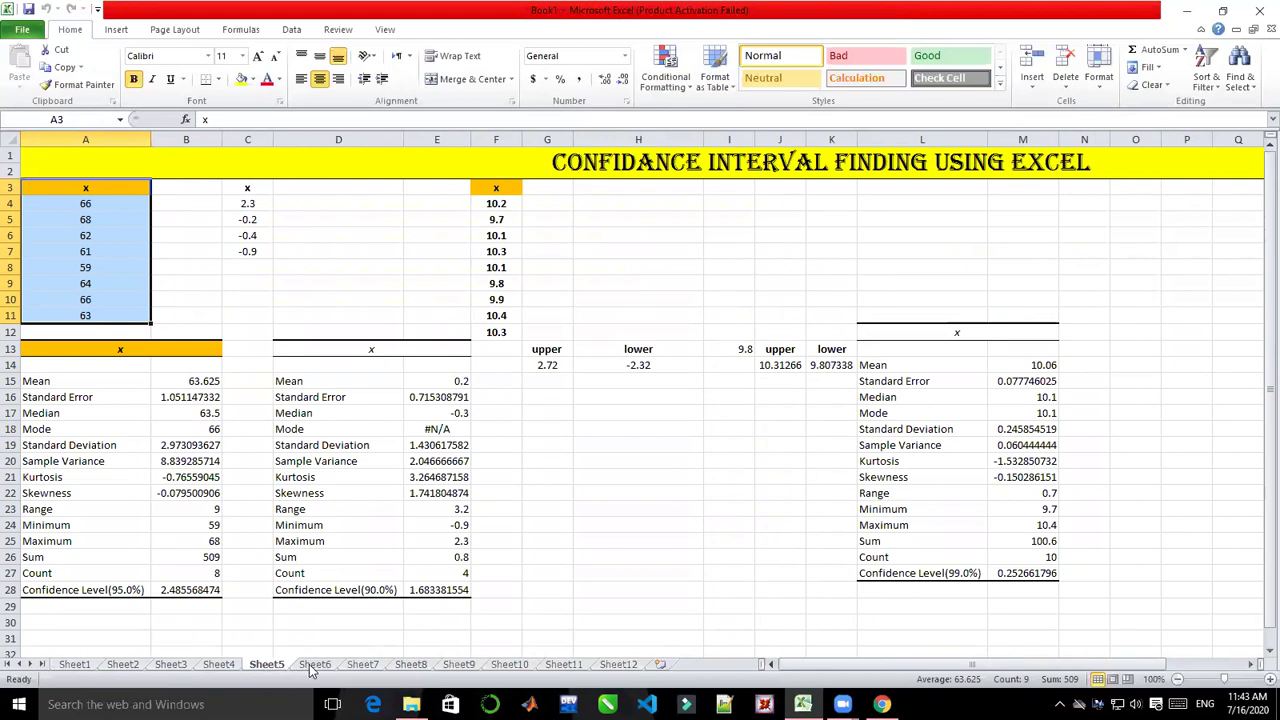
click(312, 666)
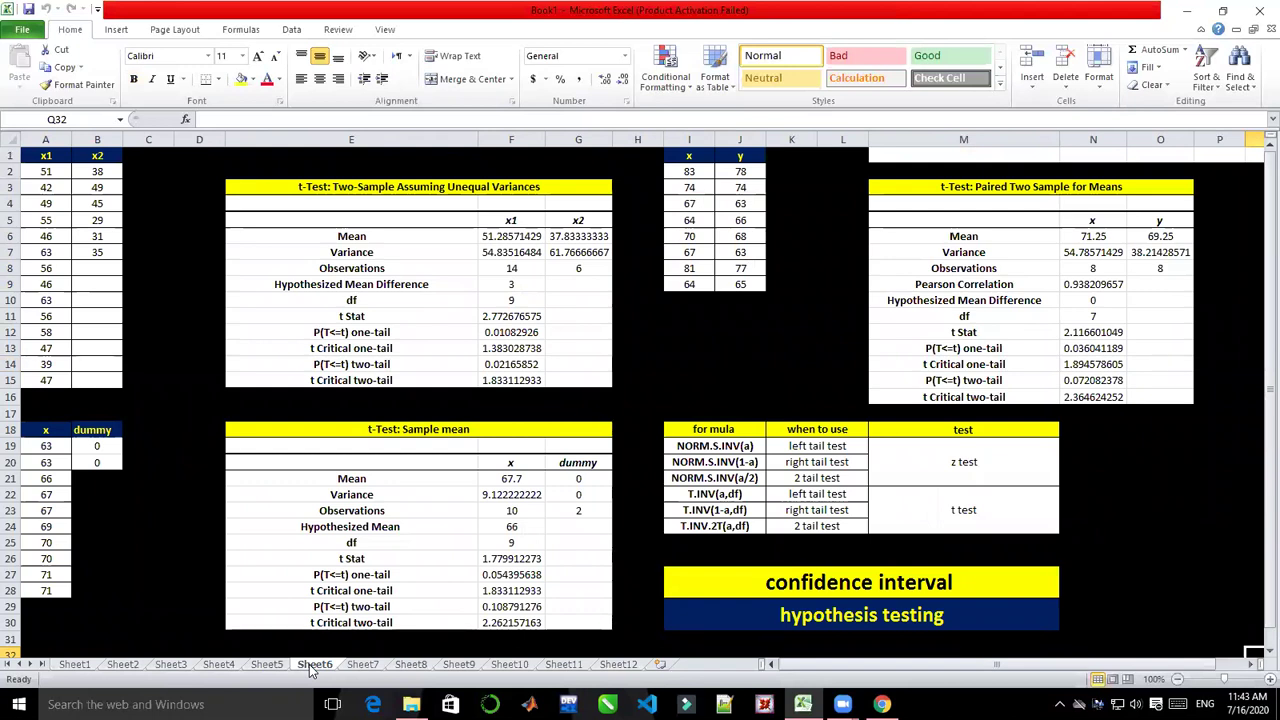
click(362, 665)
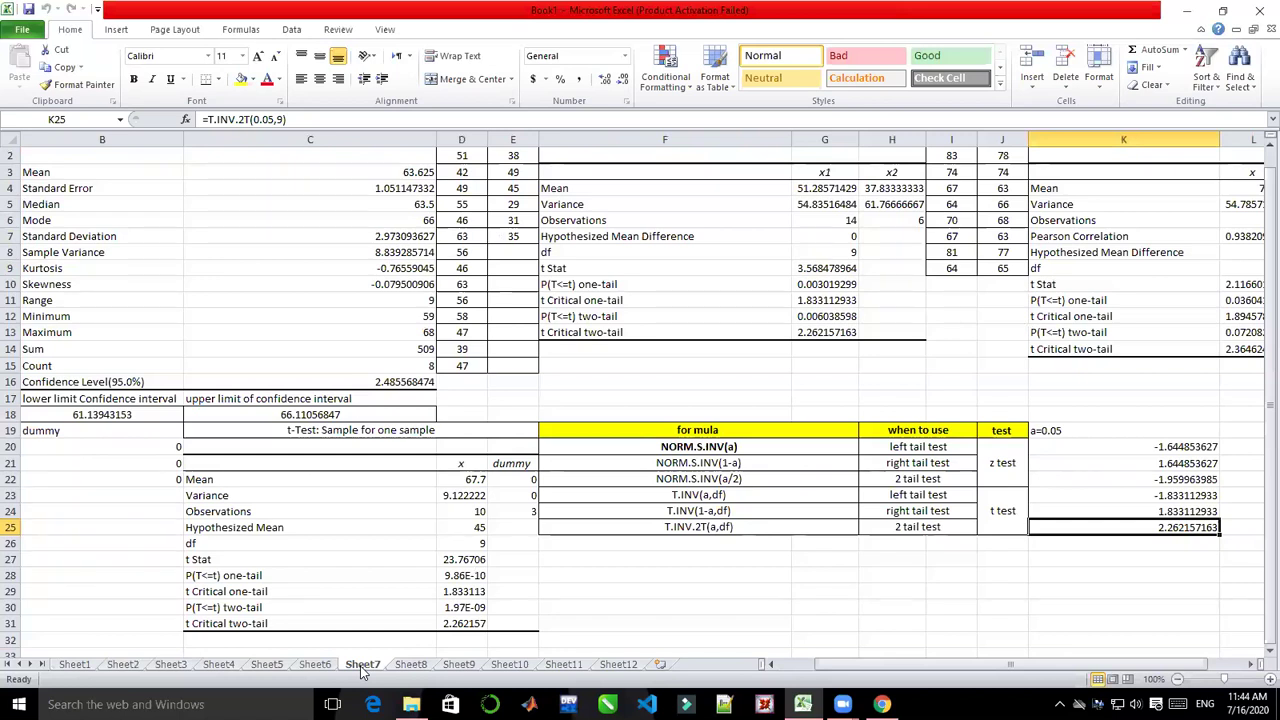
click(410, 664)
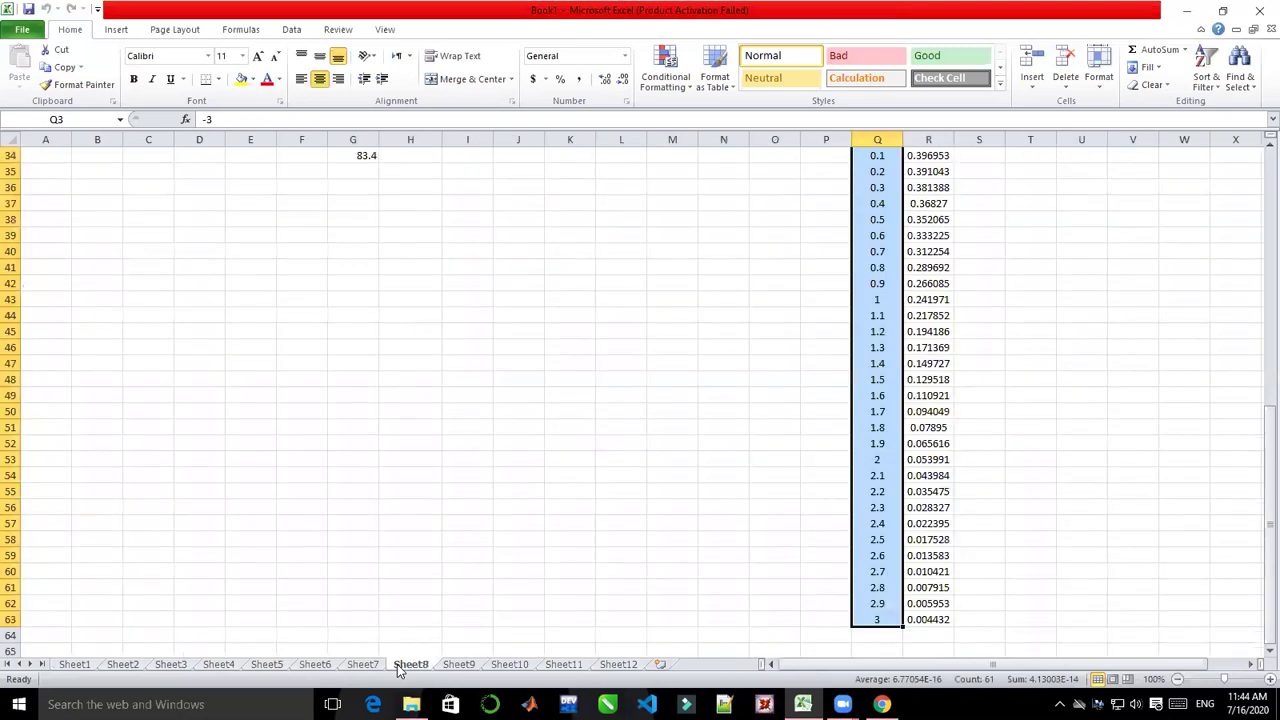
click(458, 664)
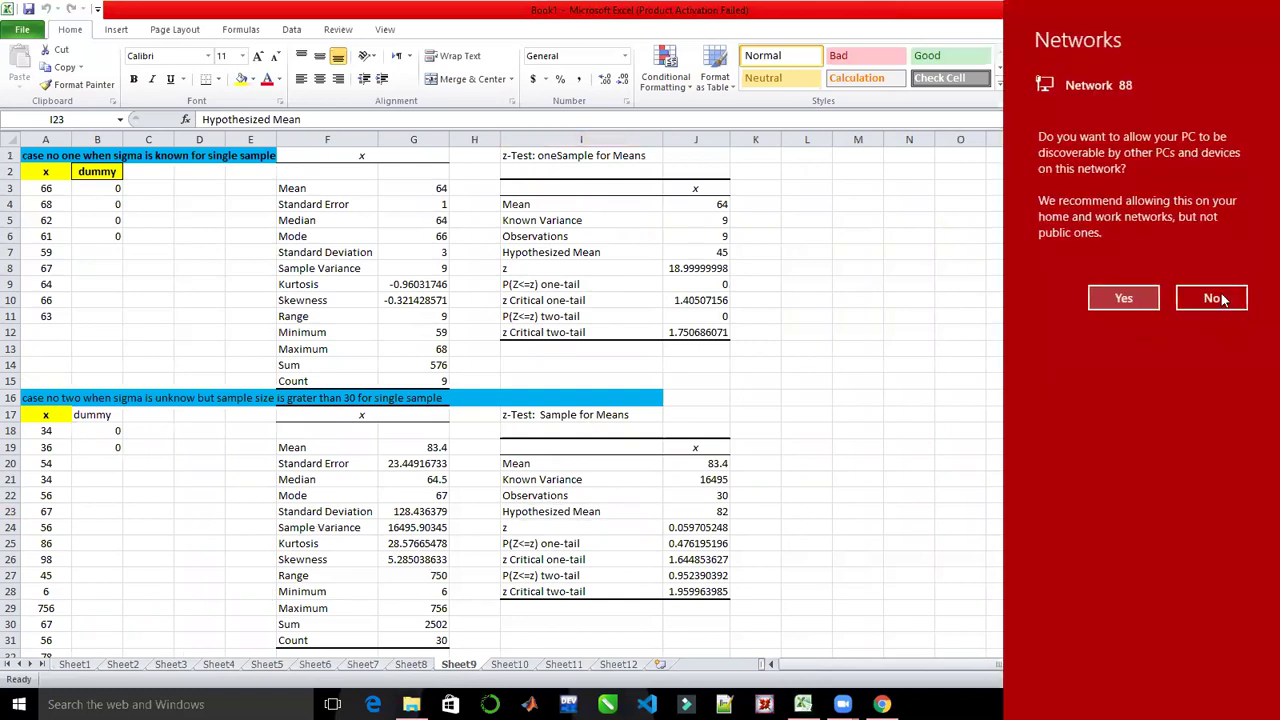
click(1215, 299)
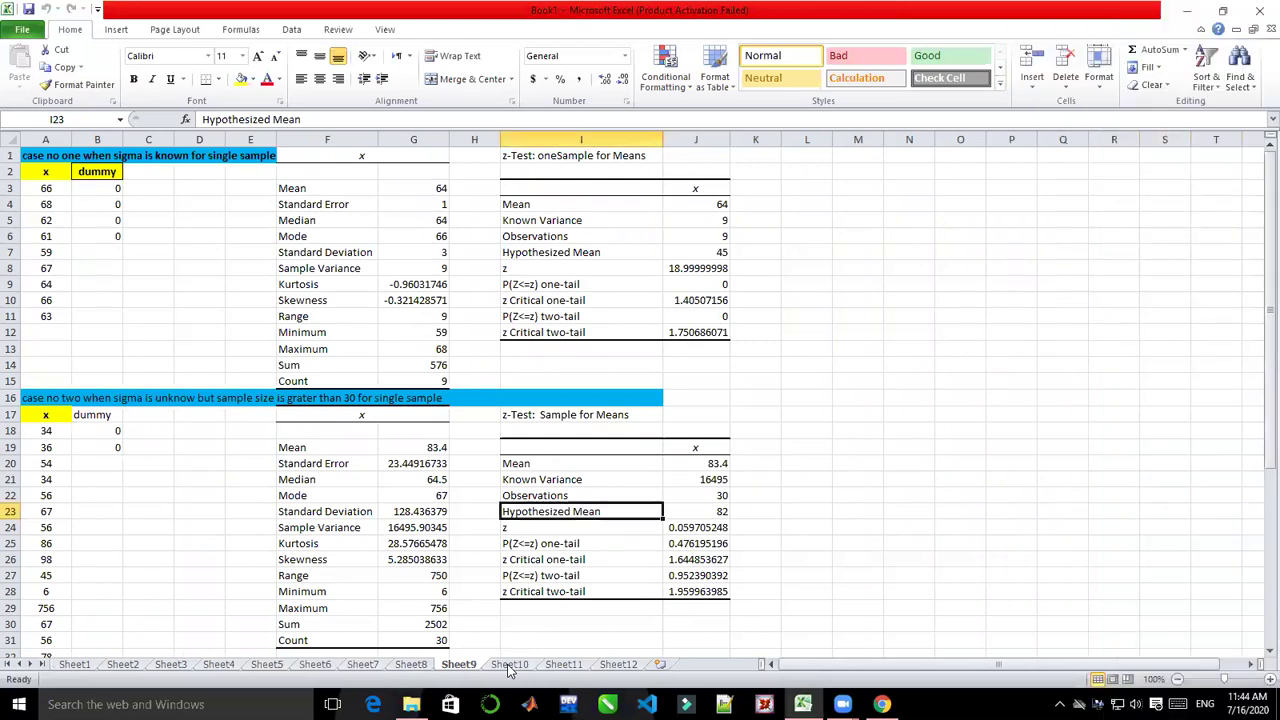
click(508, 665)
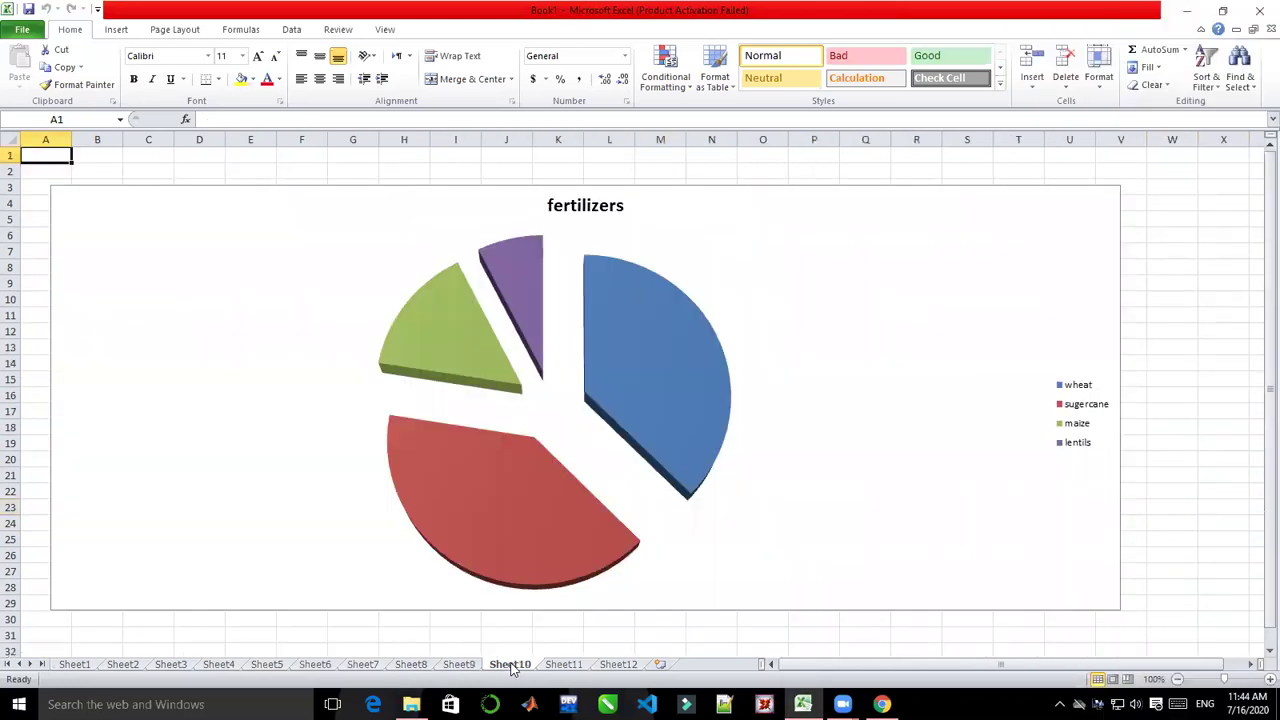
click(563, 665)
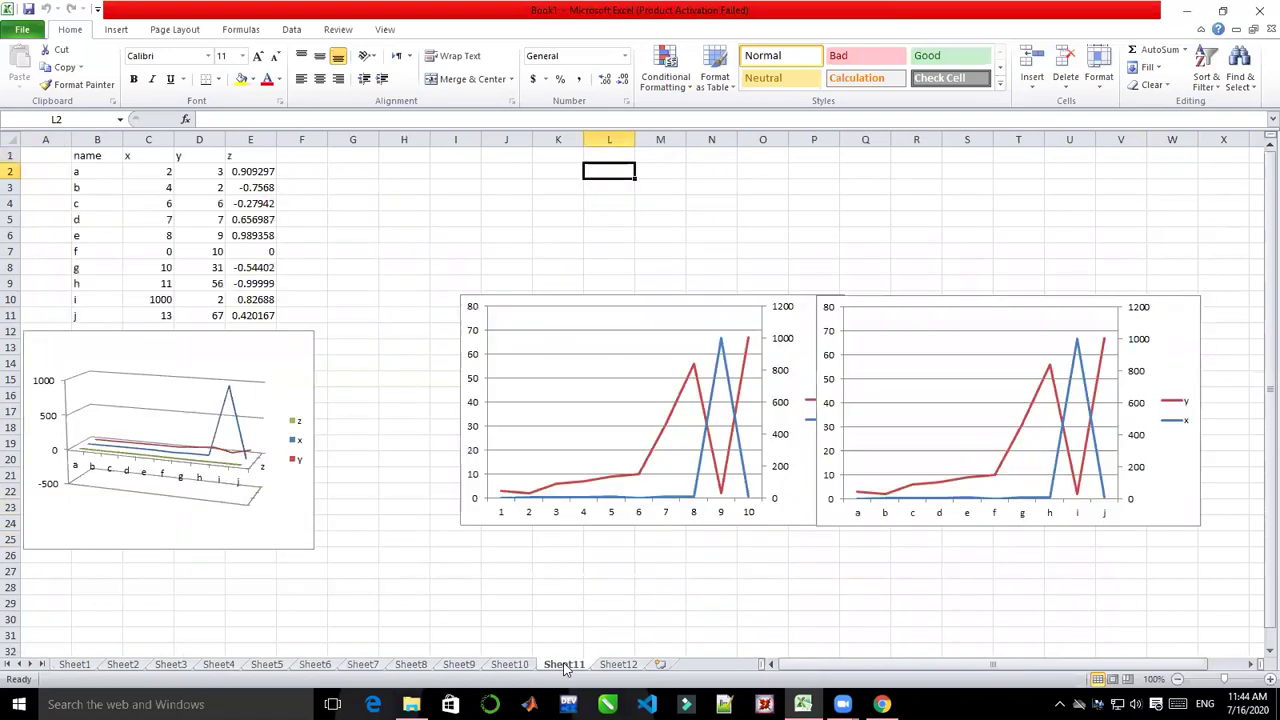
click(618, 665)
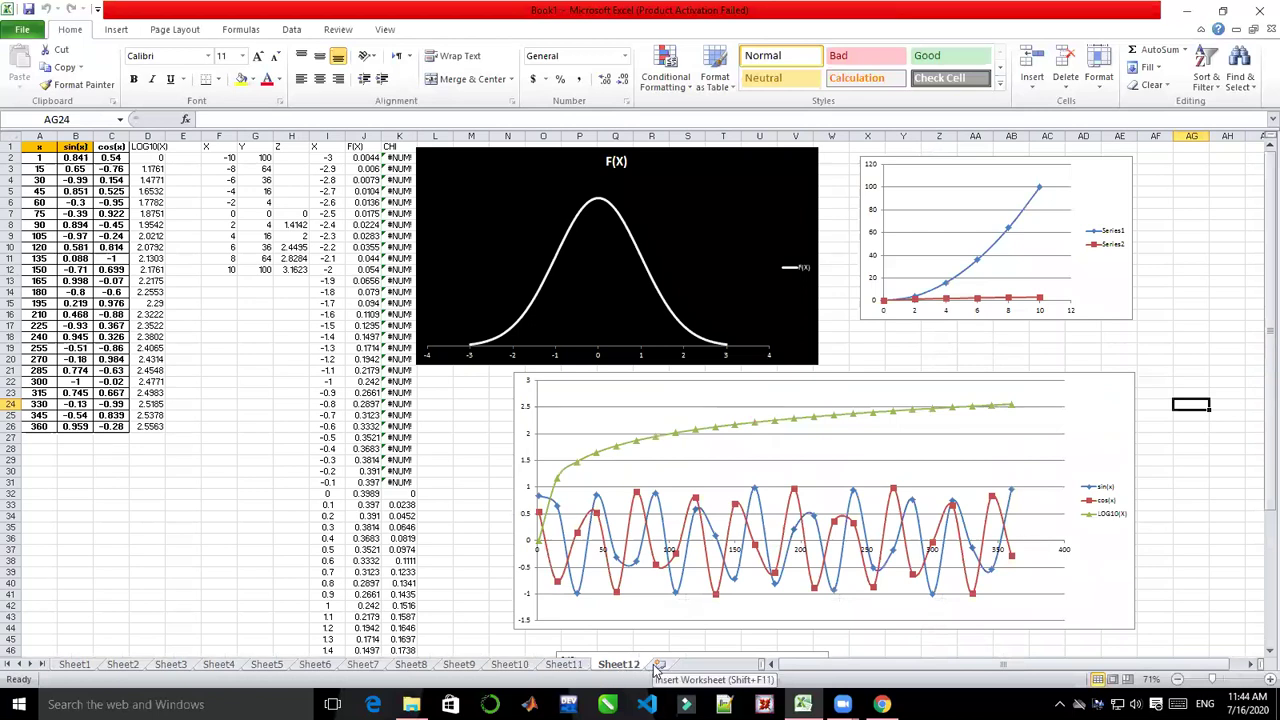
- Add two blank worksheets after Sheet12 and copy the regression table's x and y columns (C18:D27) from Sheet1 to A1 of the last one
click(659, 665)
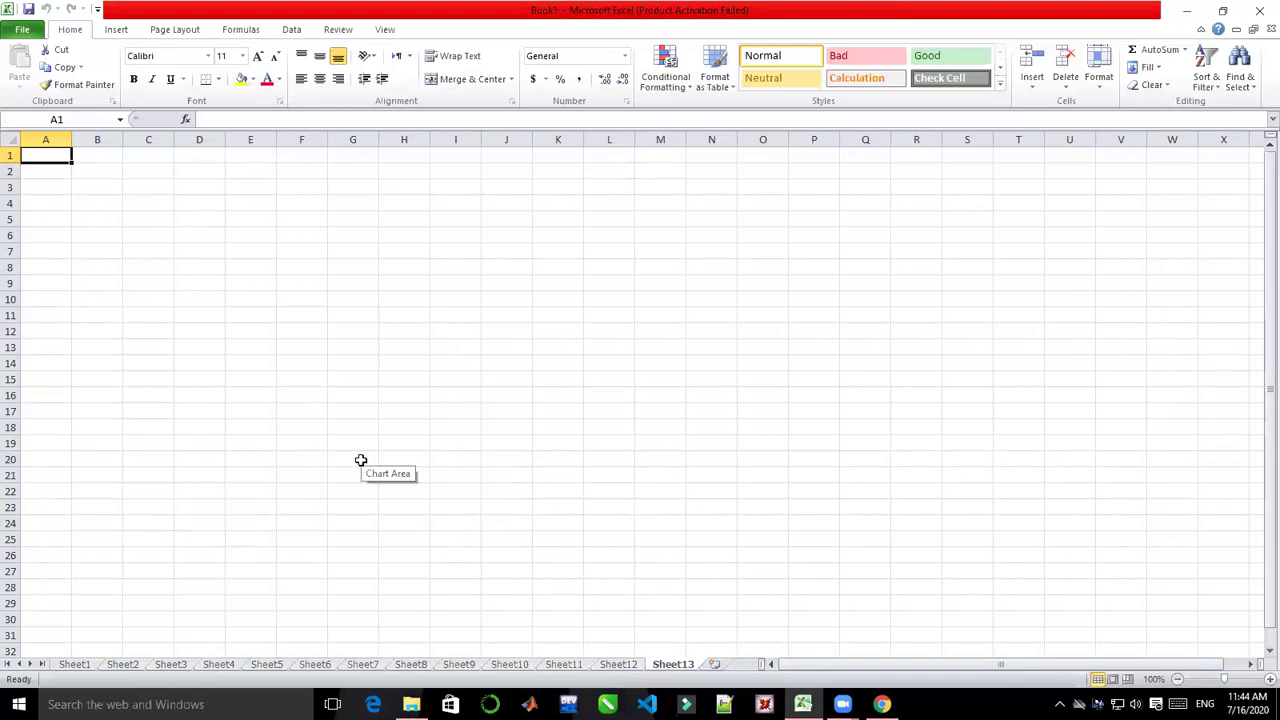
click(73, 666)
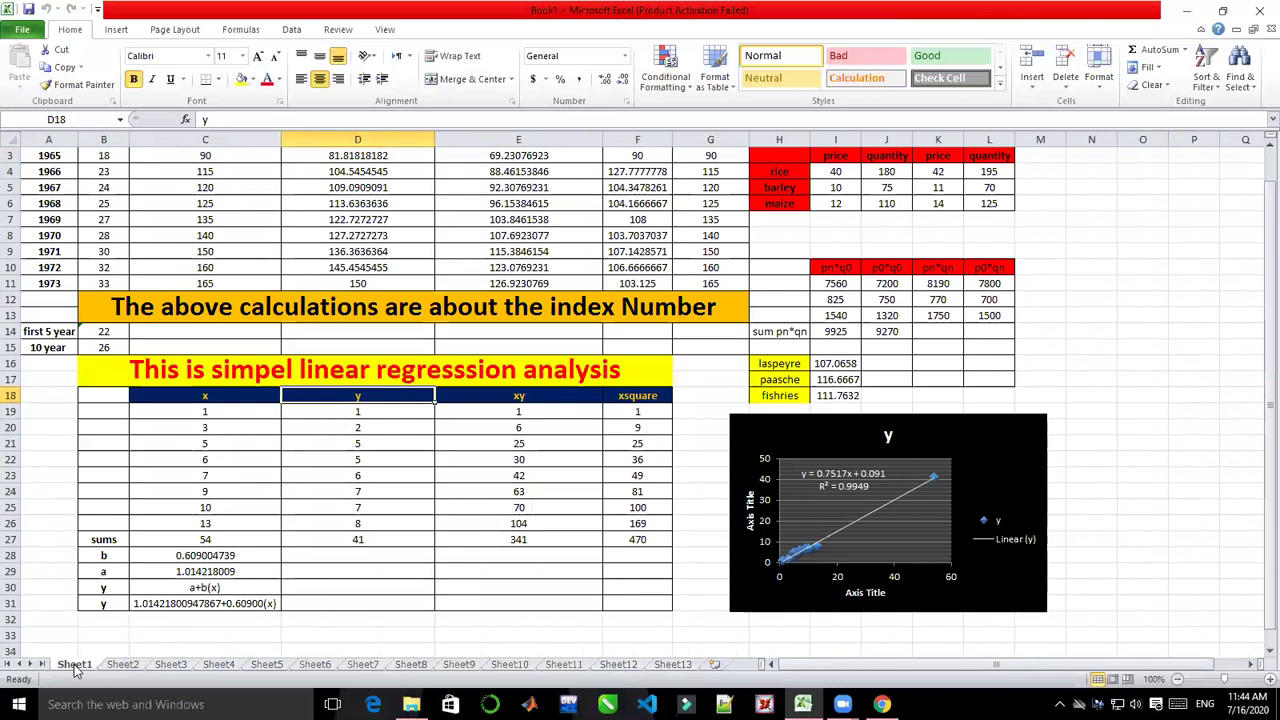
click(199, 396)
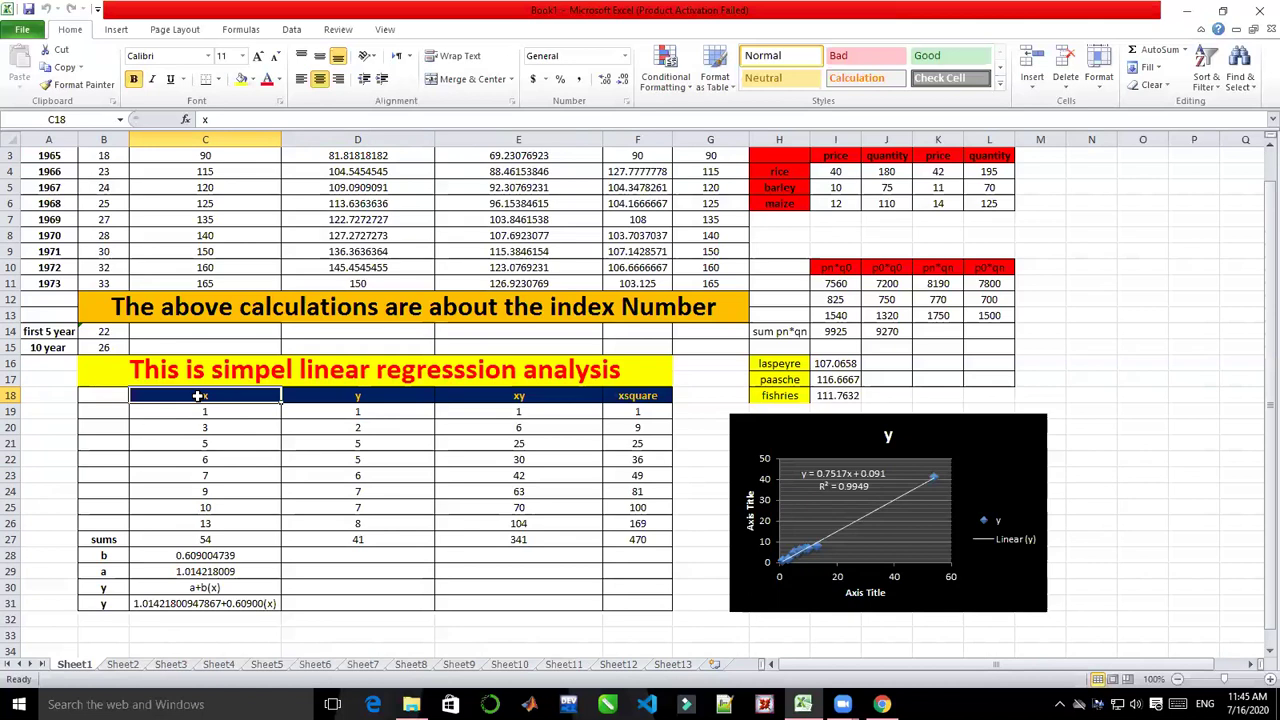
drag(199, 396, 324, 539)
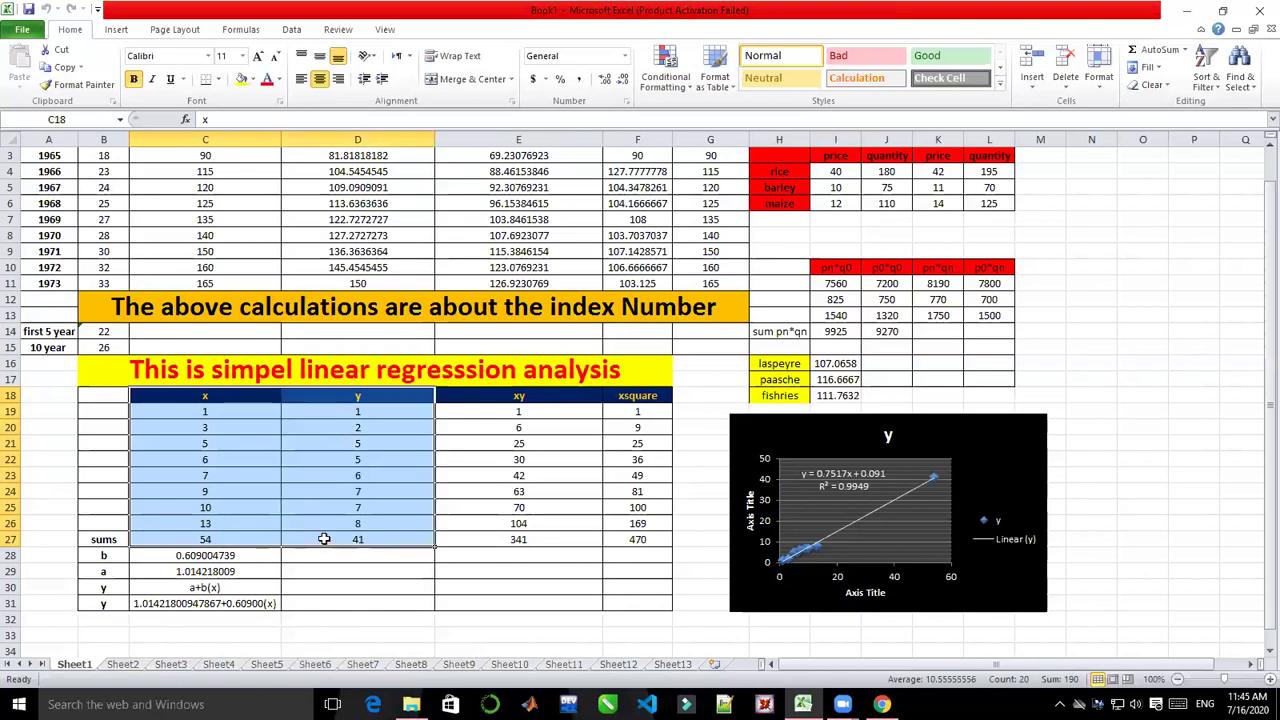
key(ctrl+c)
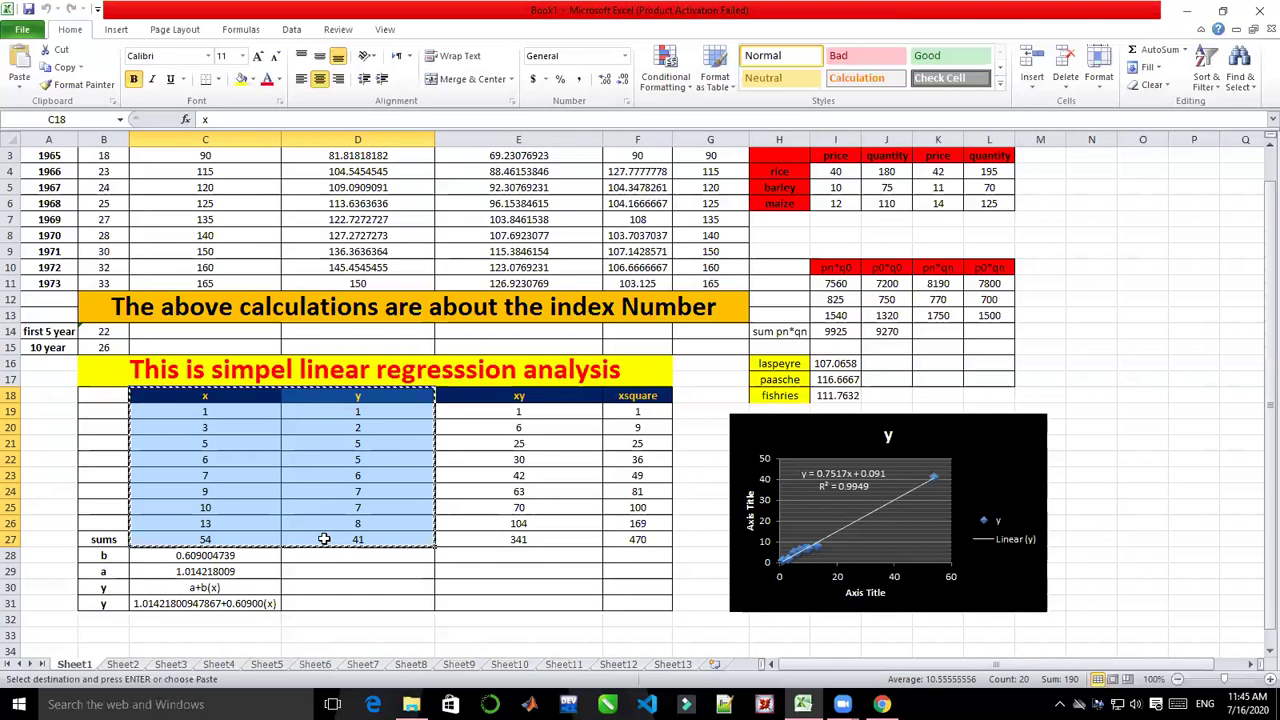
click(714, 664)
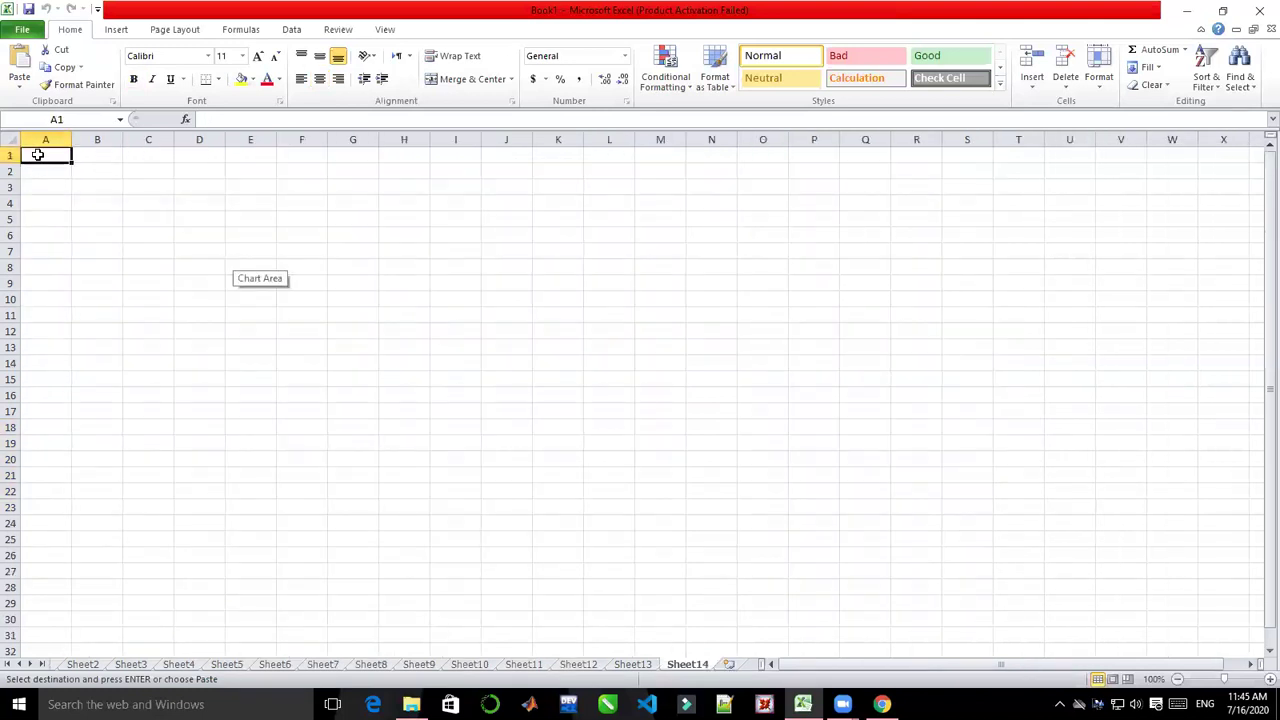
key(ctrl+v)
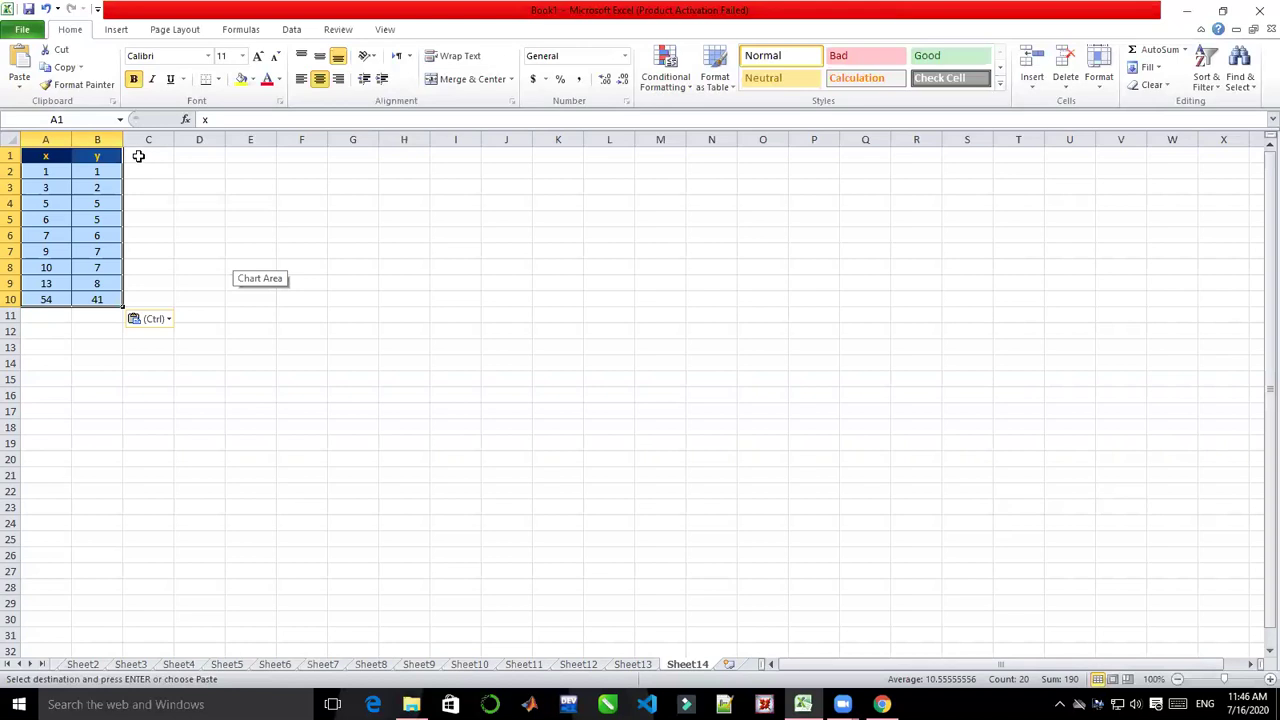
- Insert a markers-only scatter chart from the x and y data in A1:B10
click(41, 156)
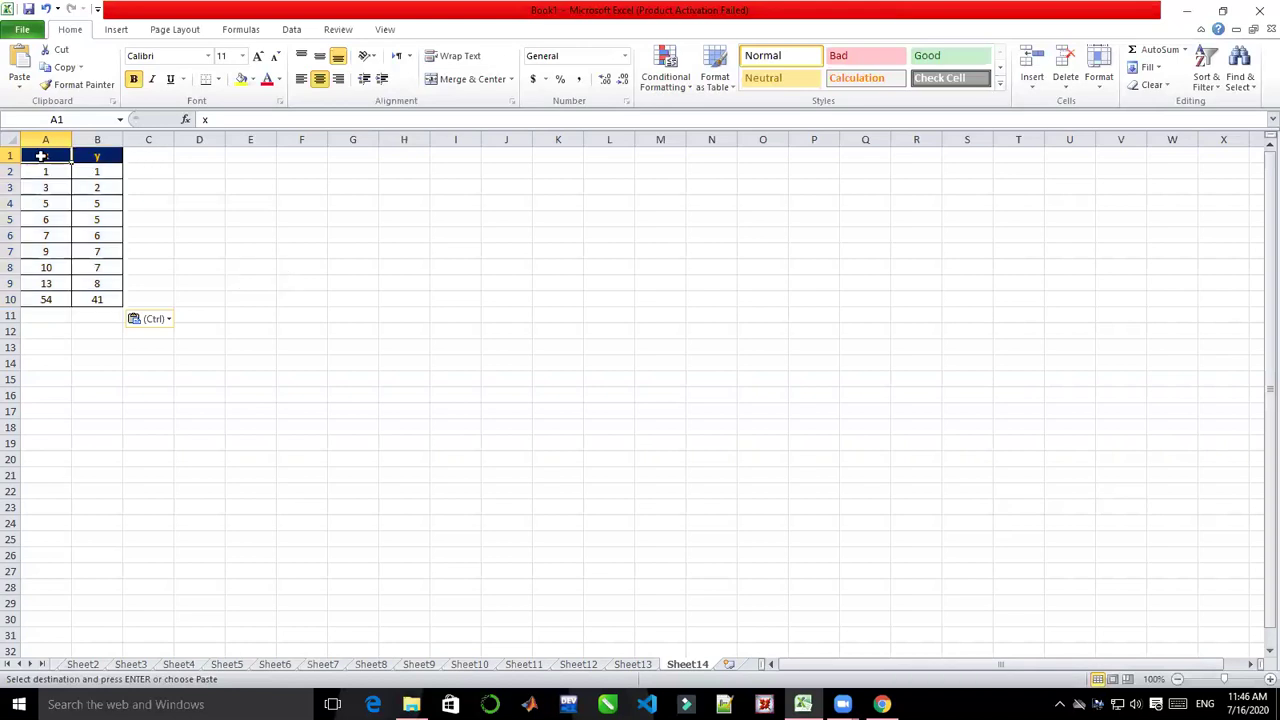
drag(41, 156, 96, 296)
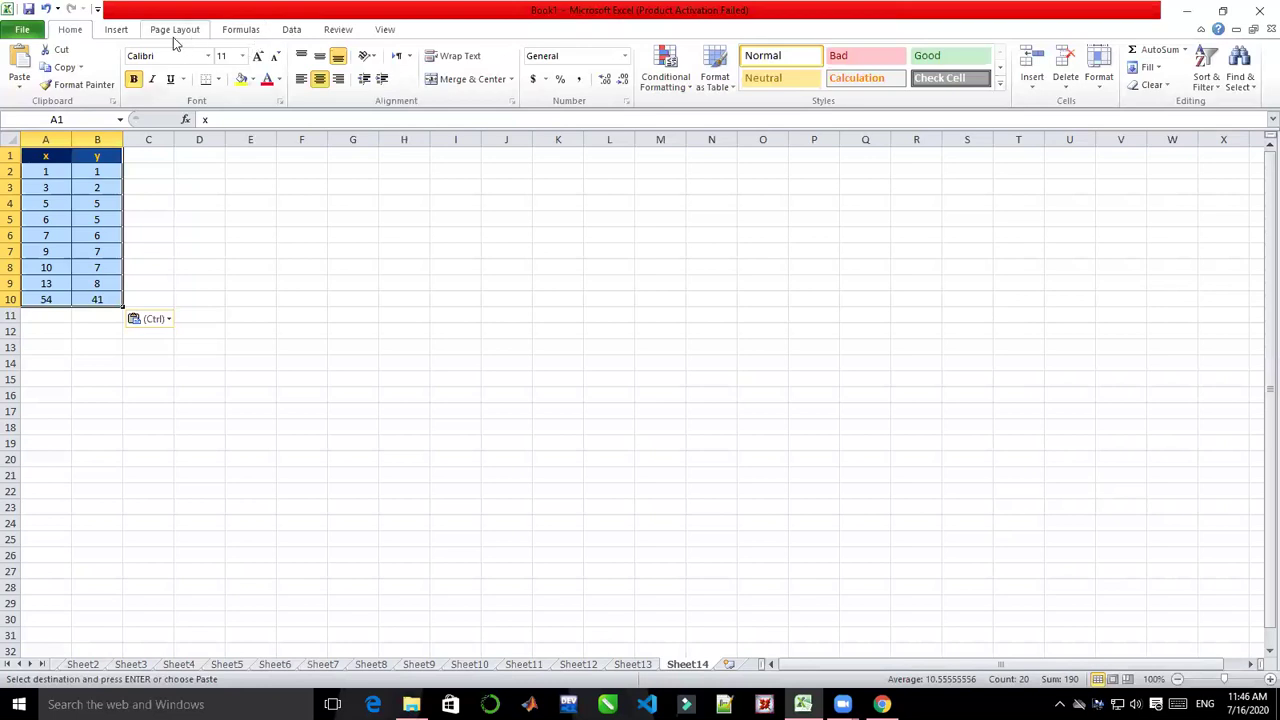
click(116, 30)
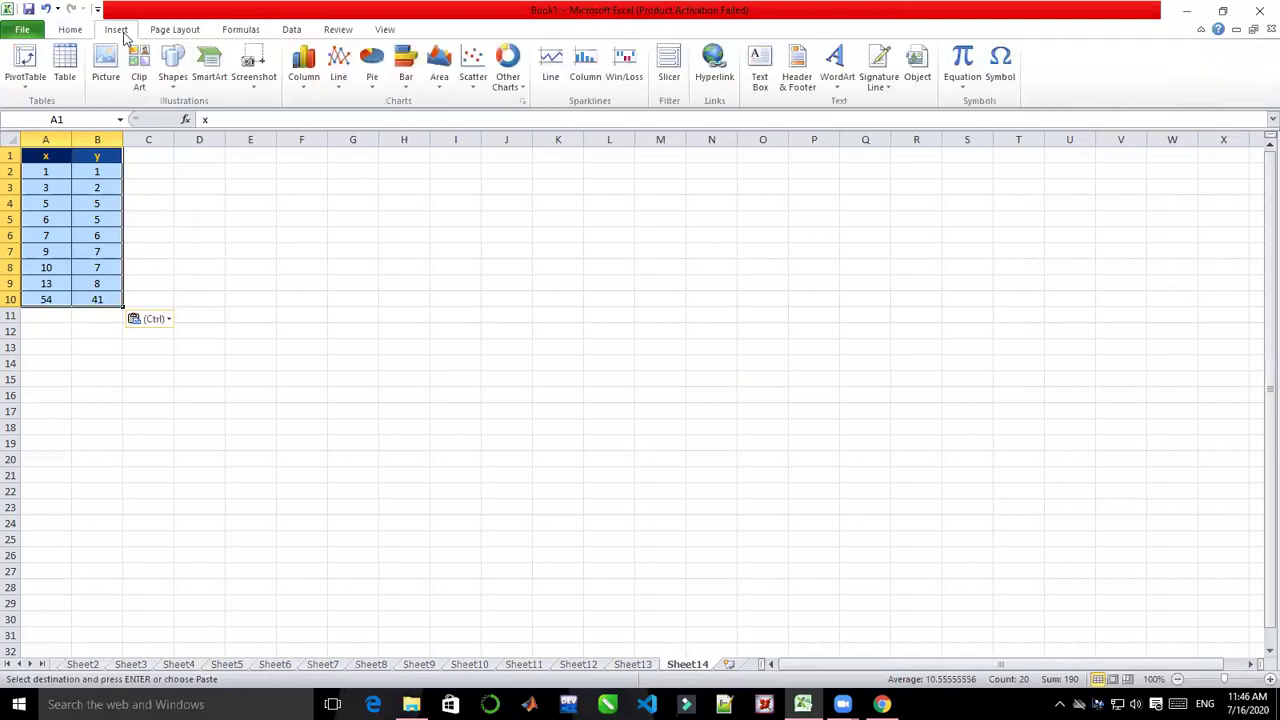
click(477, 82)
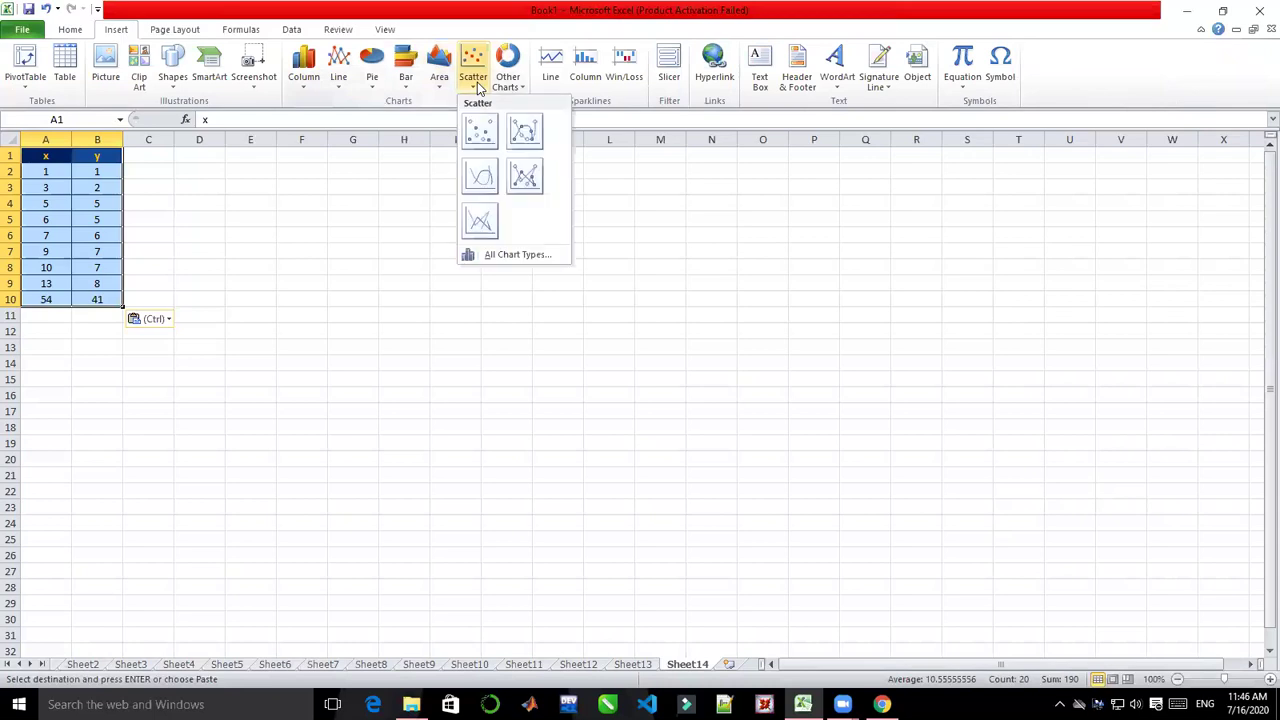
click(477, 136)
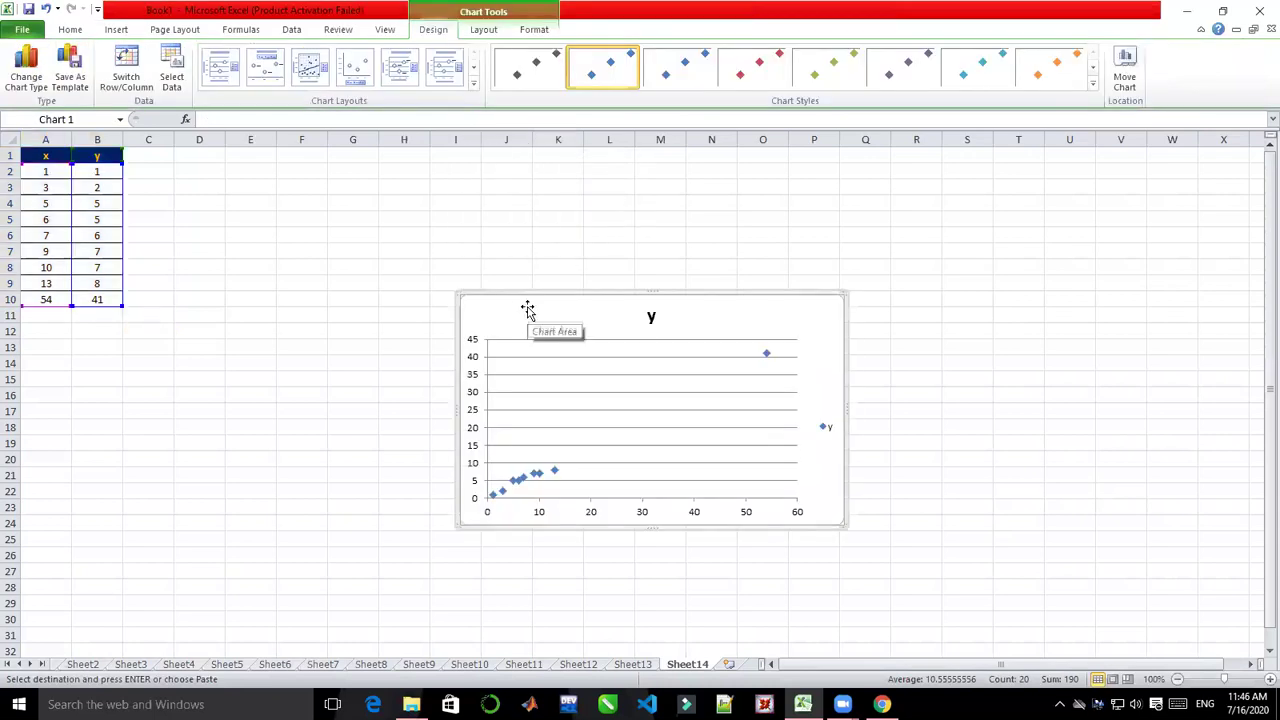
- Apply the black-background chart style with blue markers and move the scatter chart to columns N to U, beginning at row 1
drag(528, 310, 382, 222)
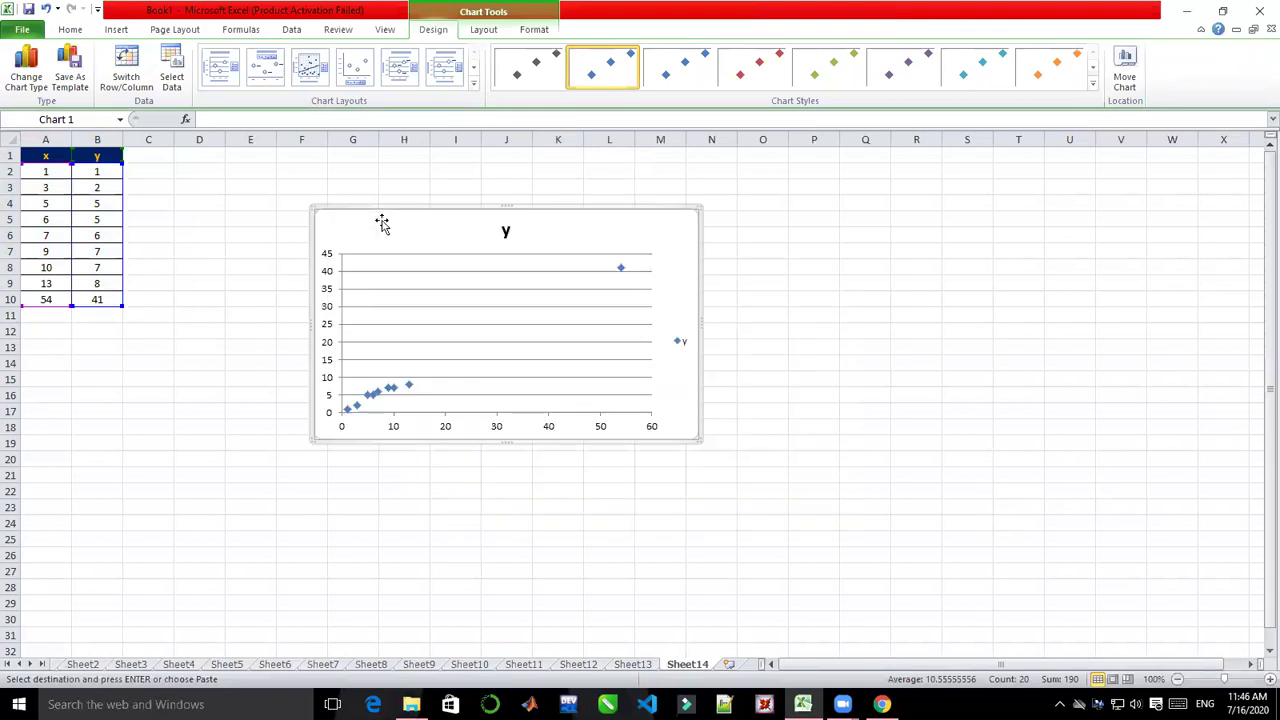
click(1093, 85)
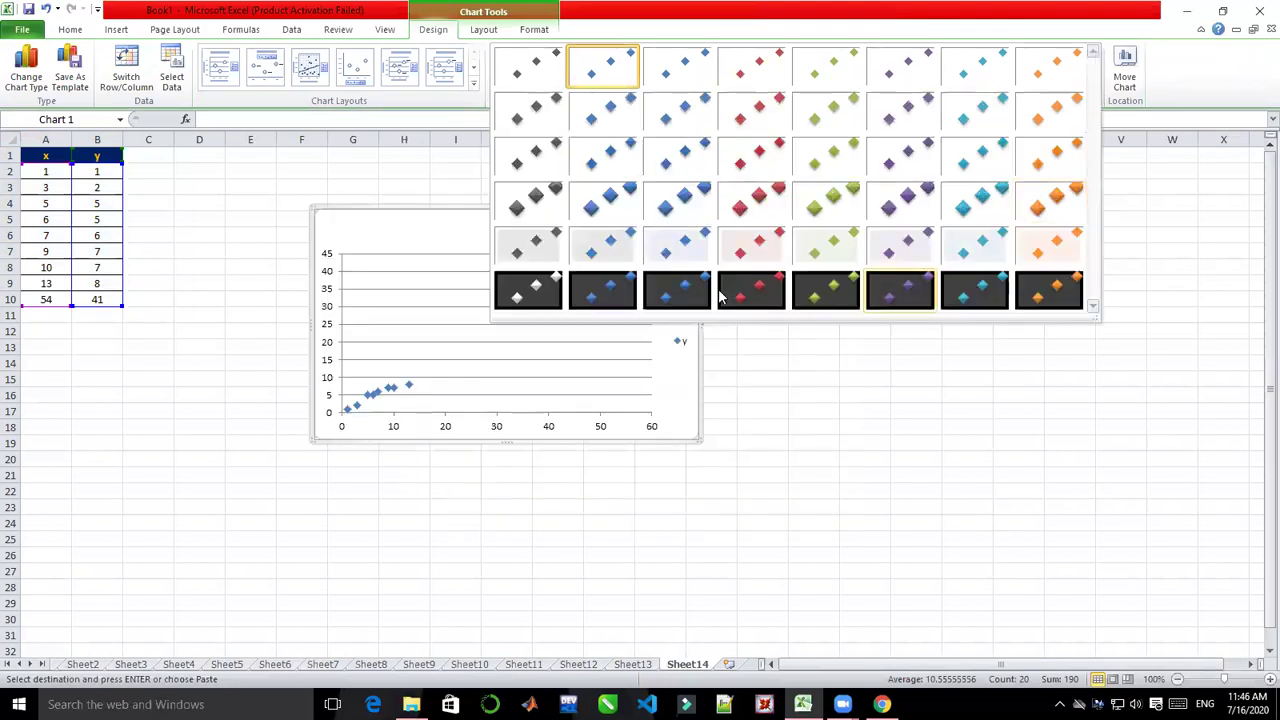
click(602, 292)
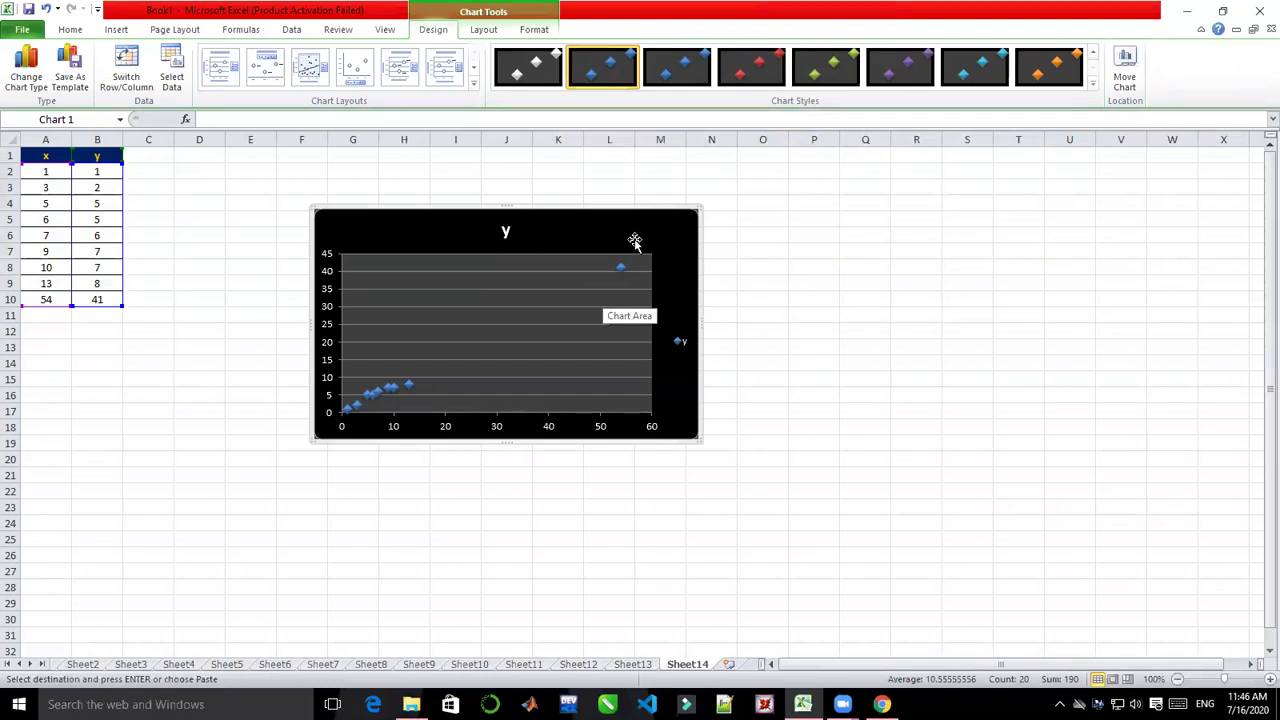
drag(633, 237, 393, 245)
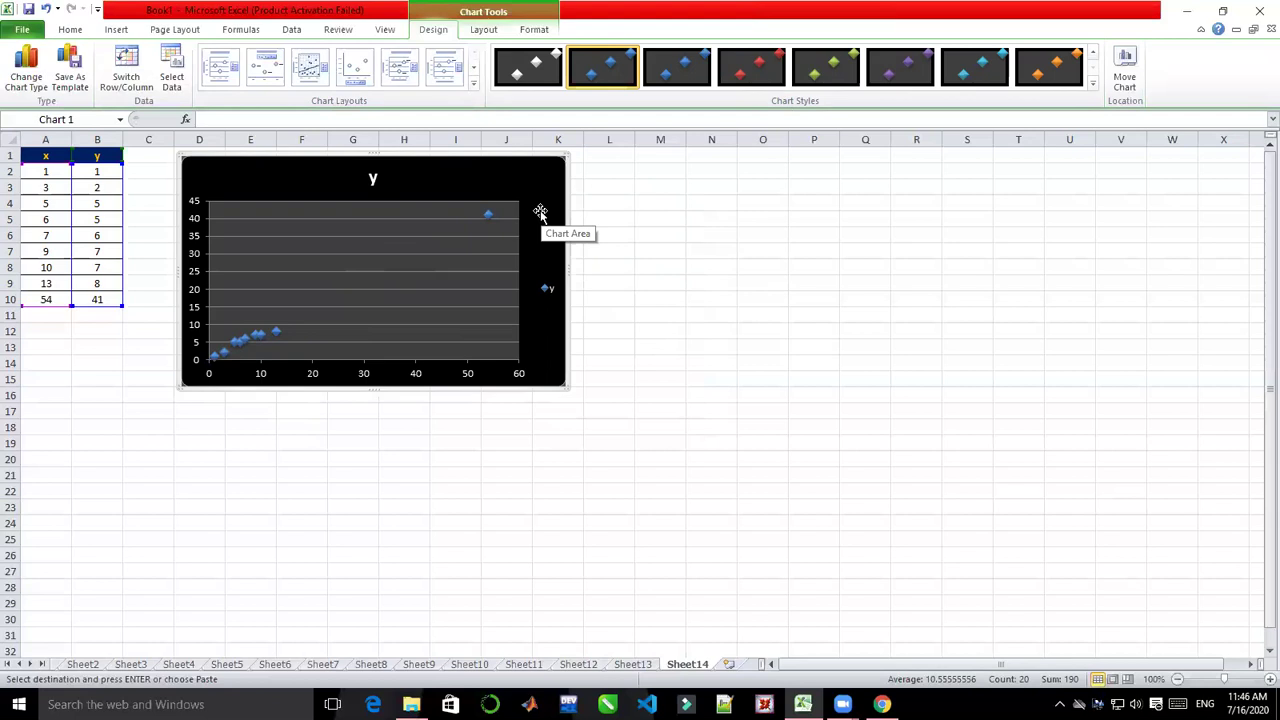
drag(531, 177, 1034, 170)
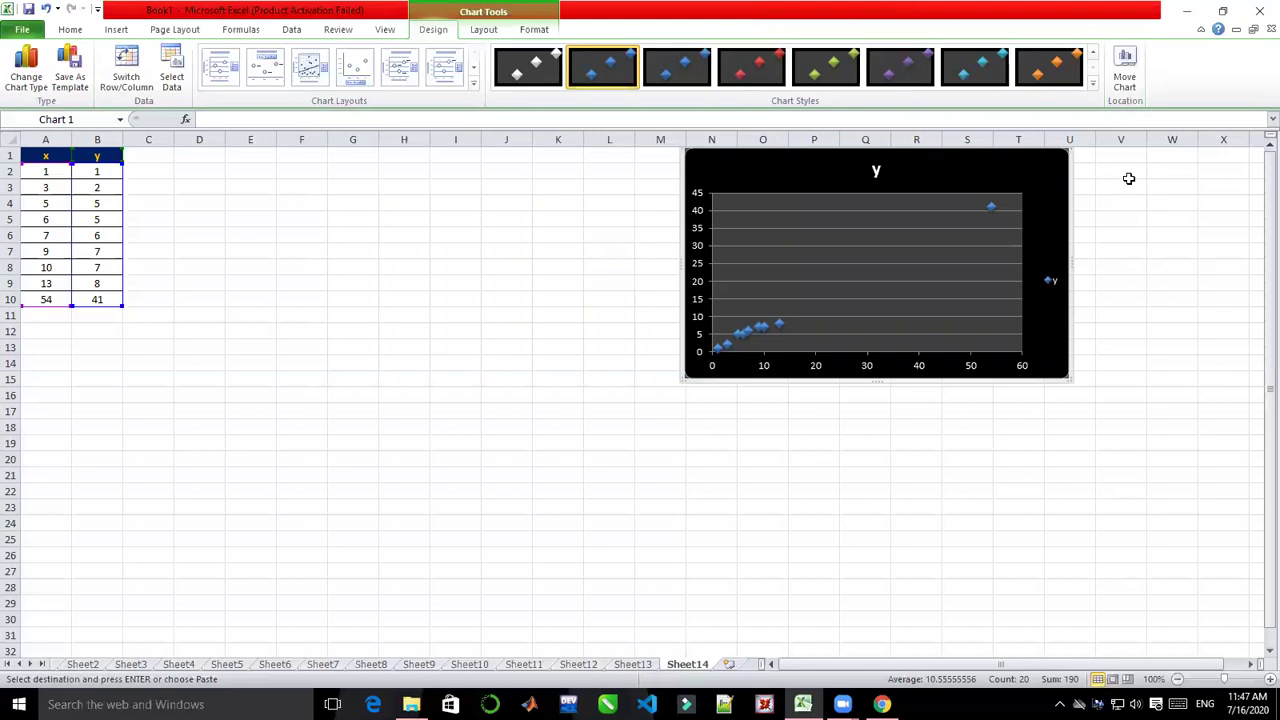
- Look at the list of available Data Analysis tools and close it without running any
click(156, 162)
click(45, 157)
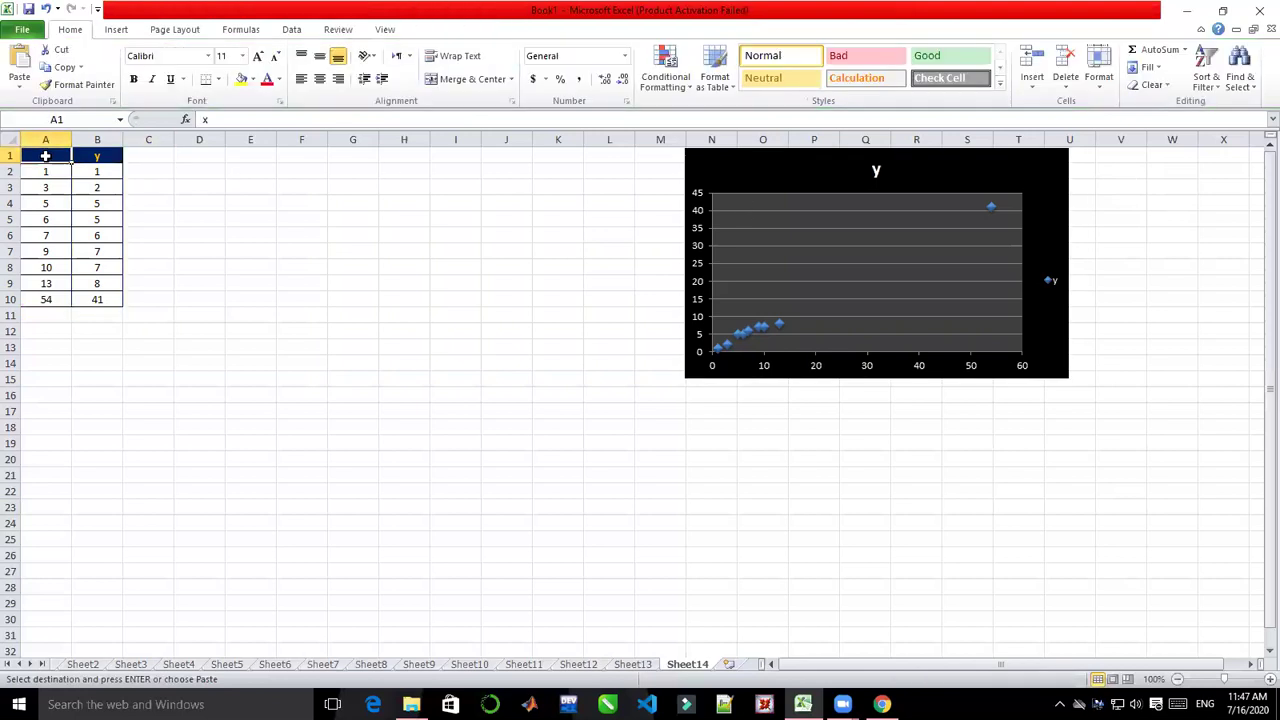
click(157, 155)
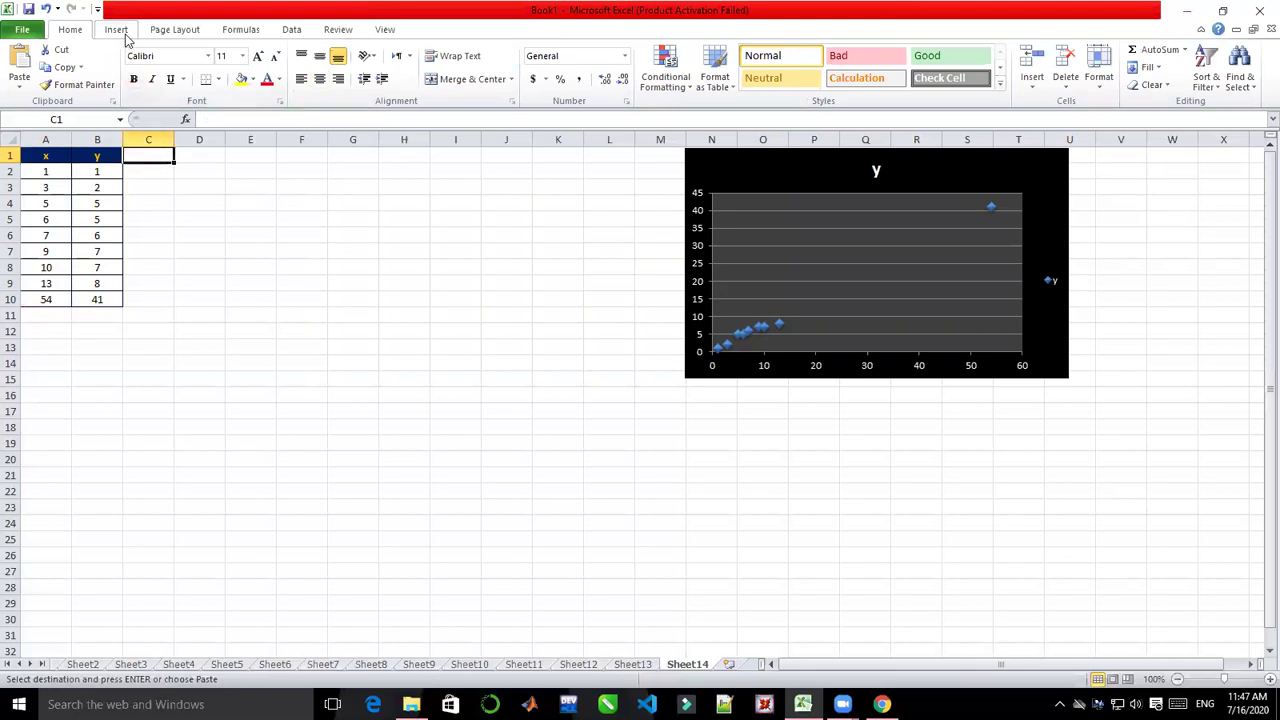
click(293, 29)
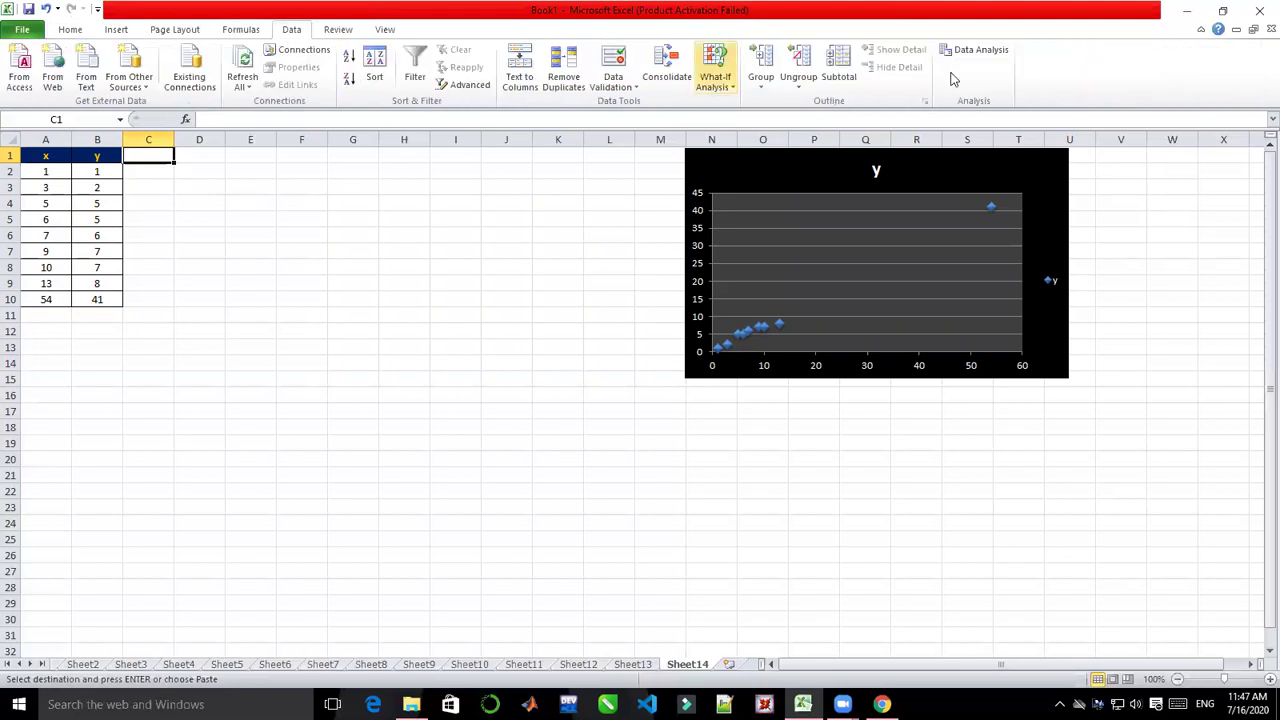
click(977, 56)
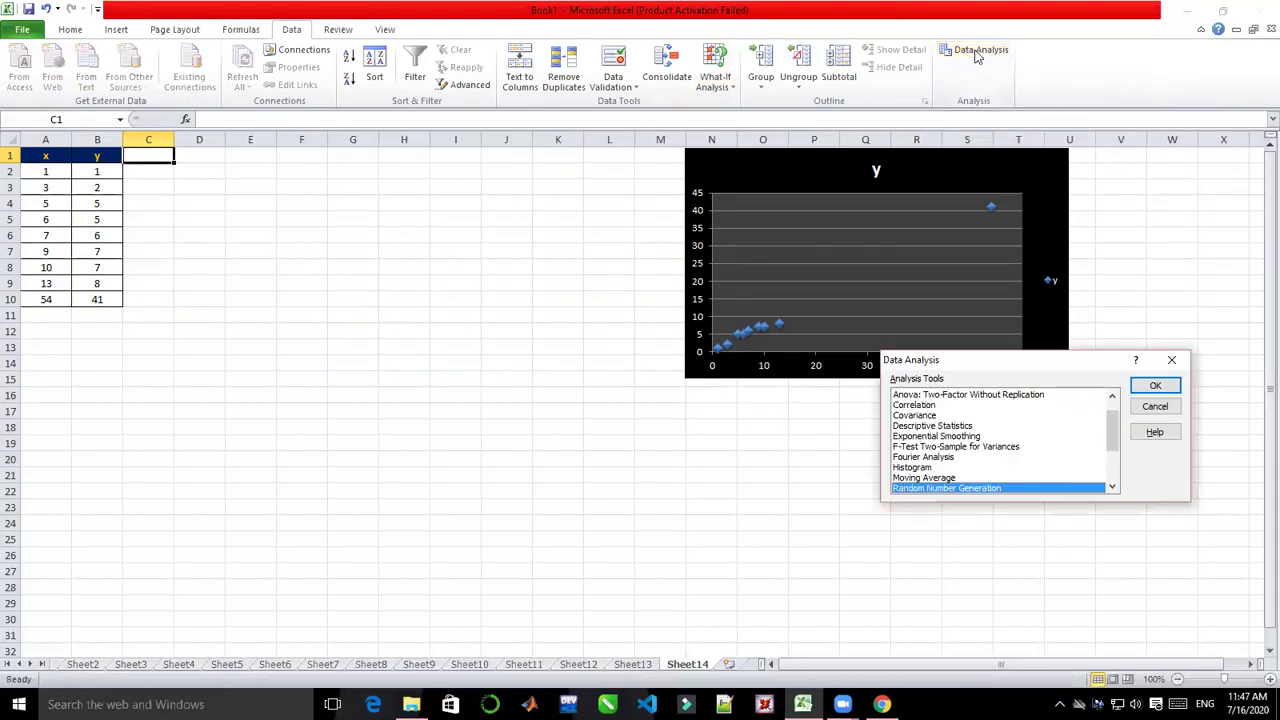
click(1174, 362)
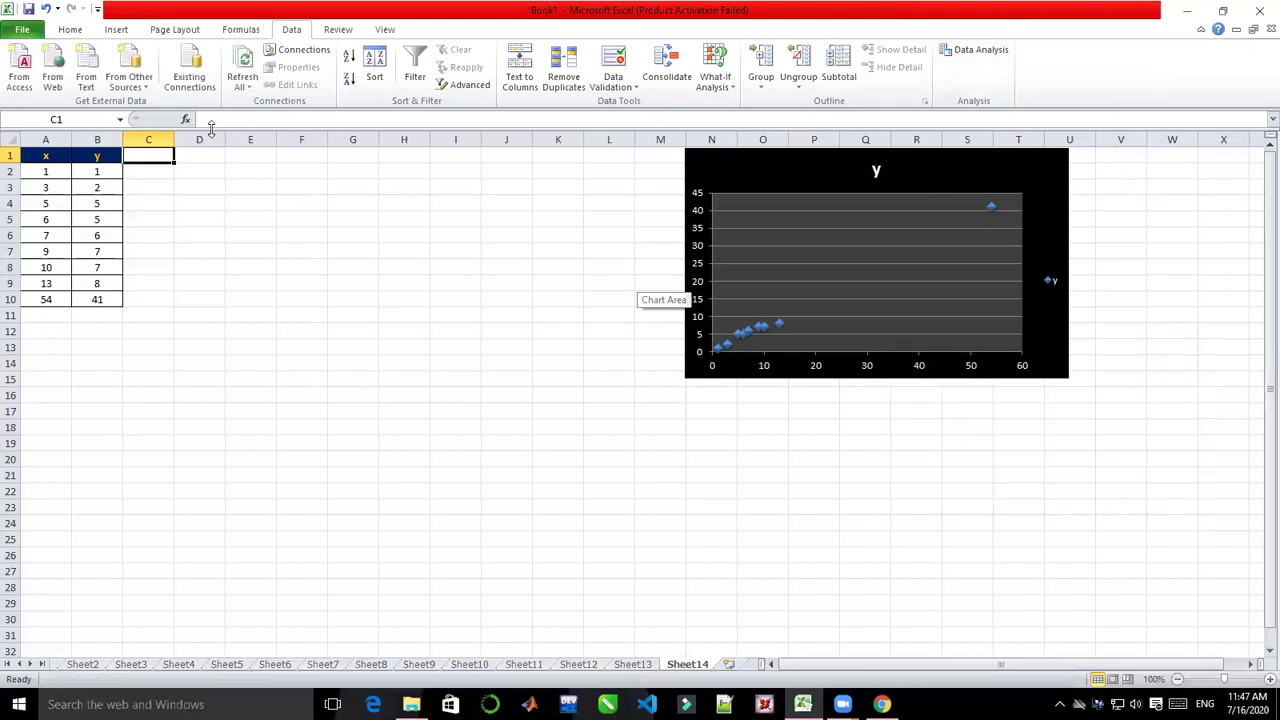
- Open the Excel add-ins manager from the program options and enable both Analysis ToolPak and Analysis ToolPak - VBA
click(17, 31)
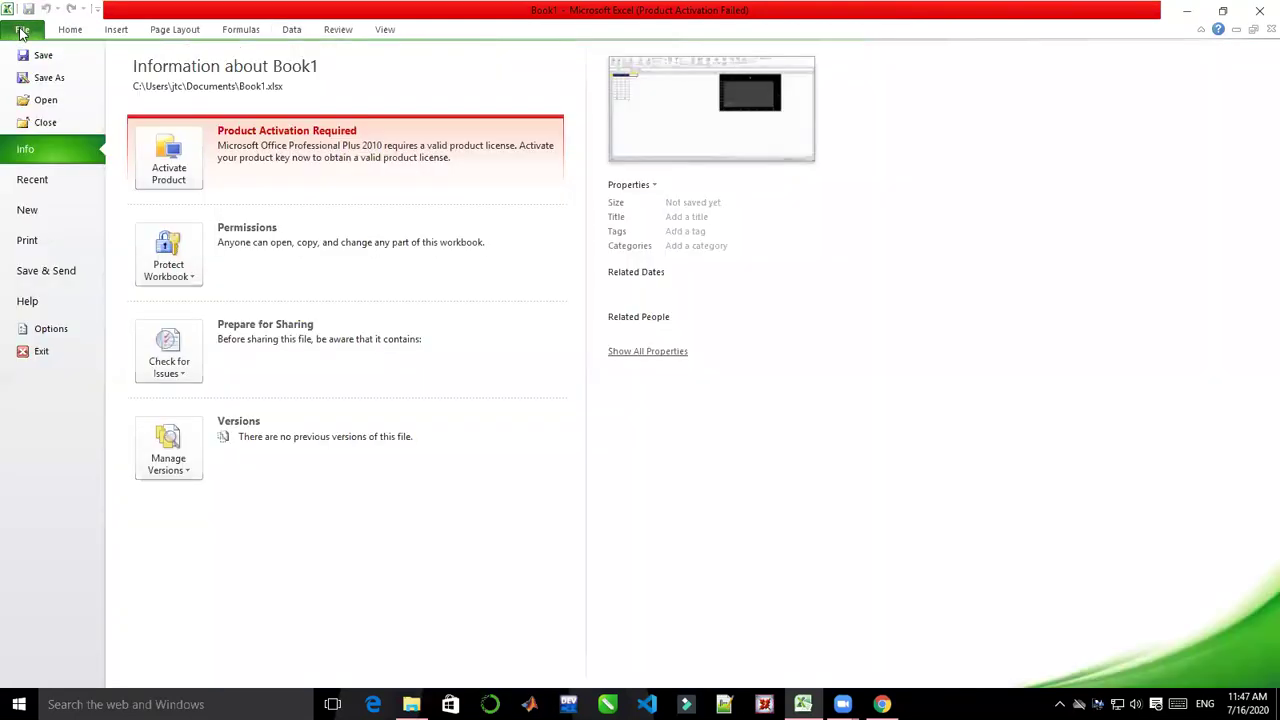
click(53, 333)
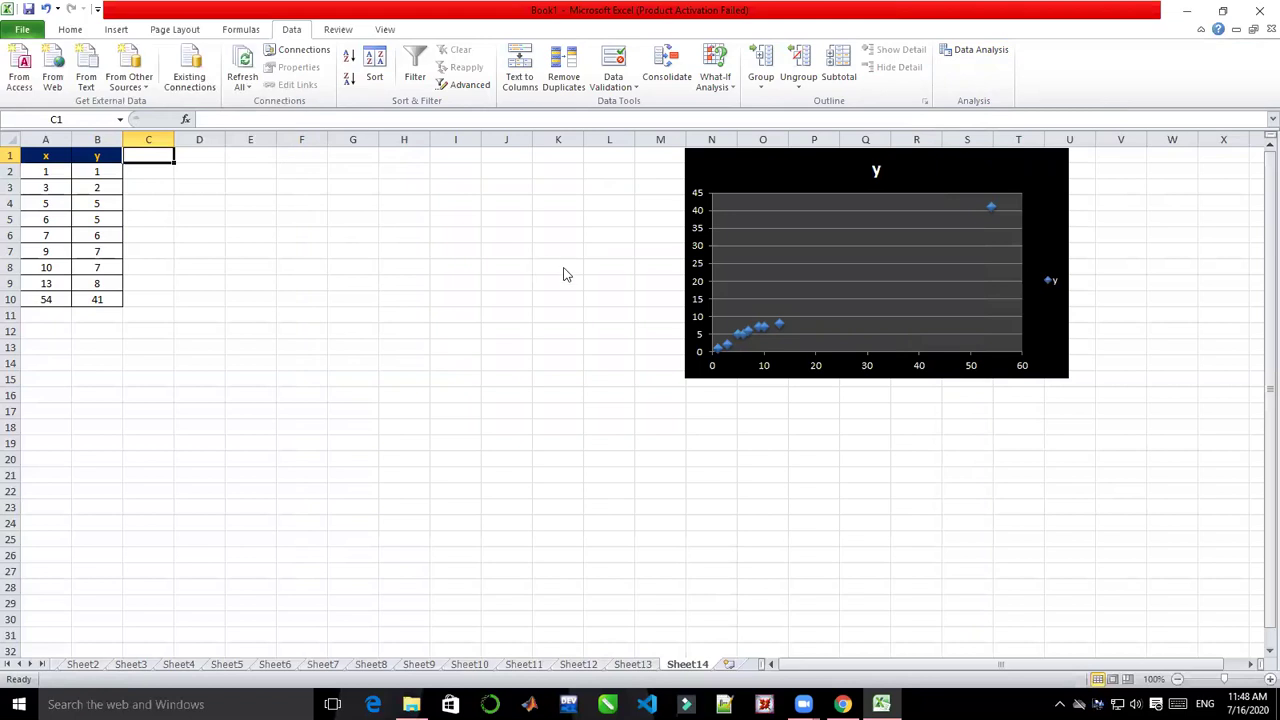
mouse_move(881, 704)
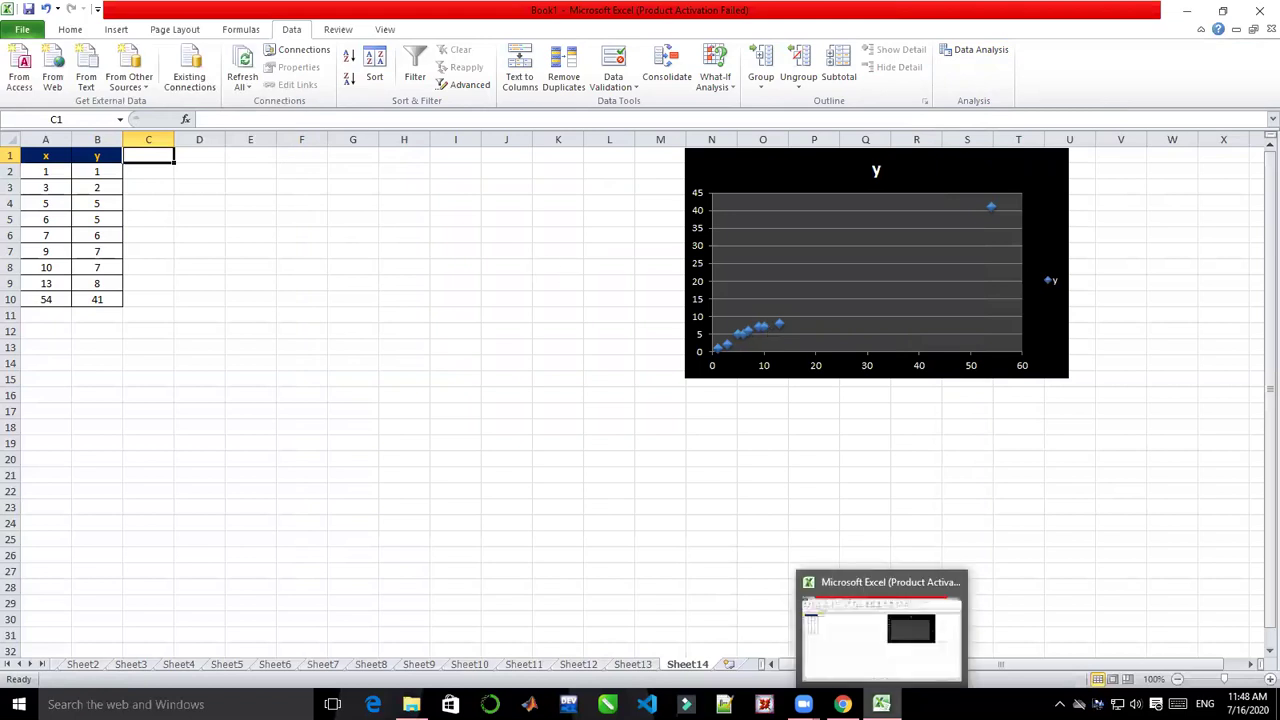
click(857, 616)
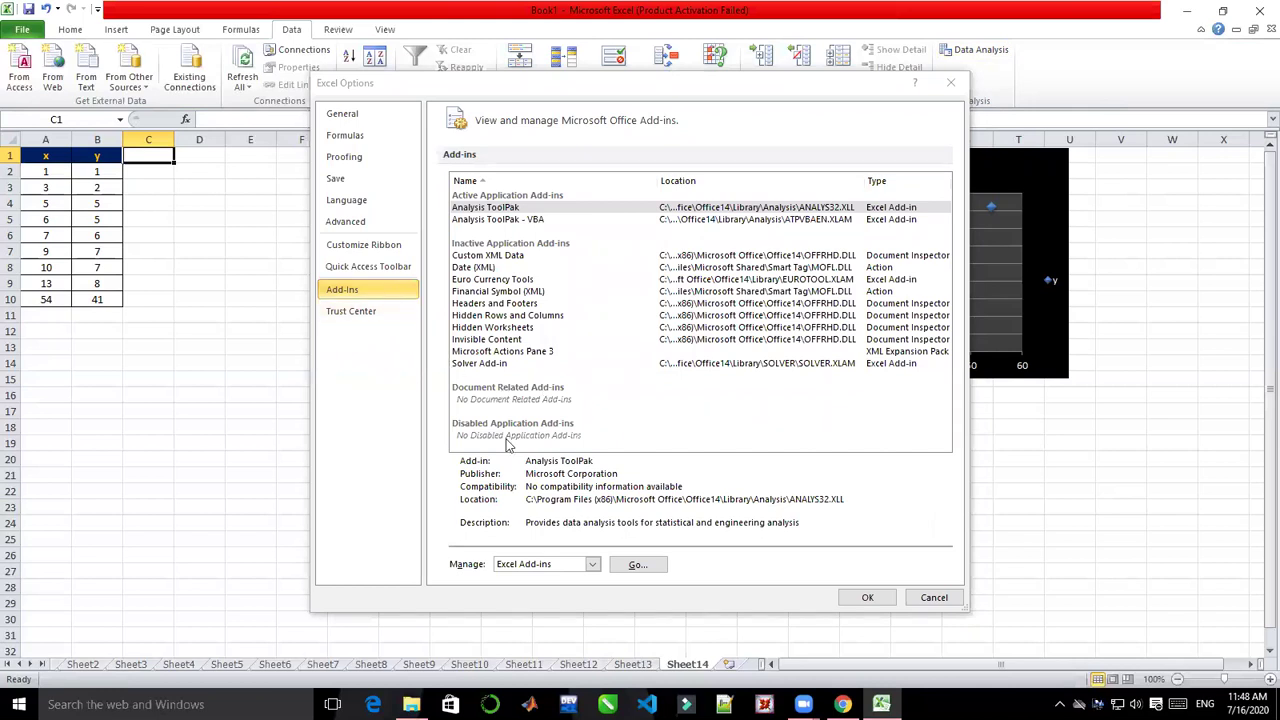
click(639, 565)
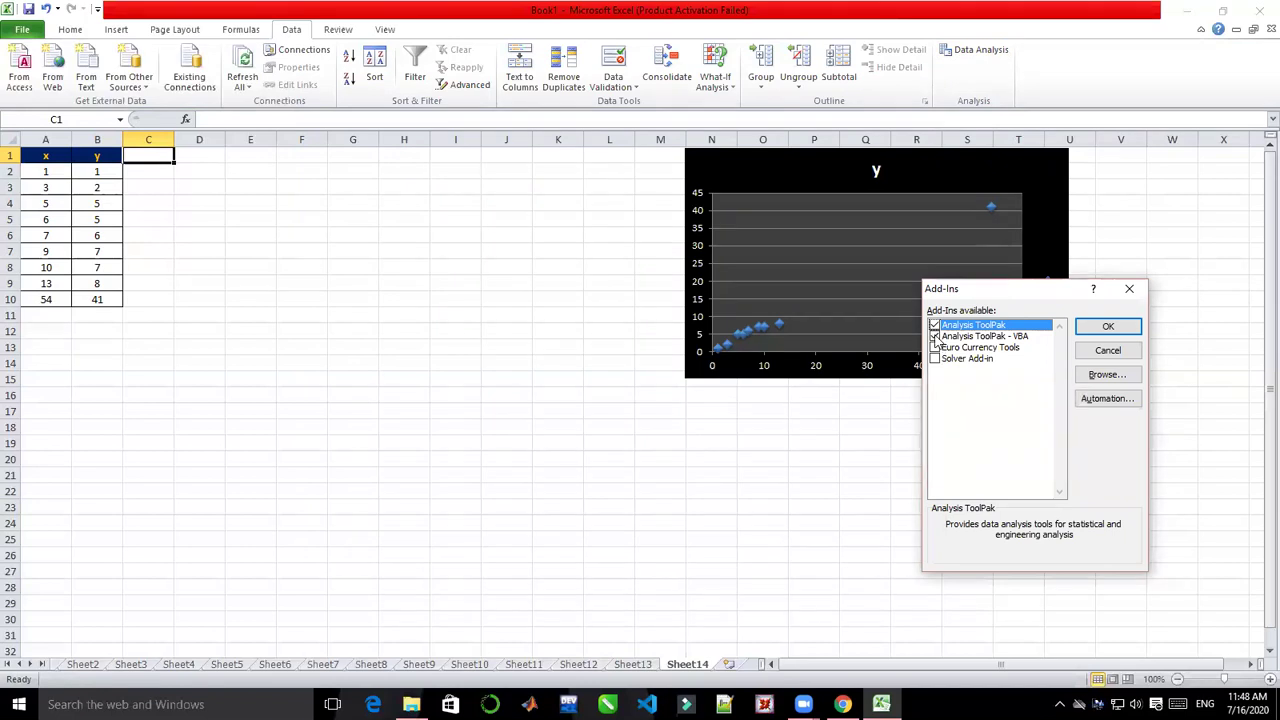
click(935, 336)
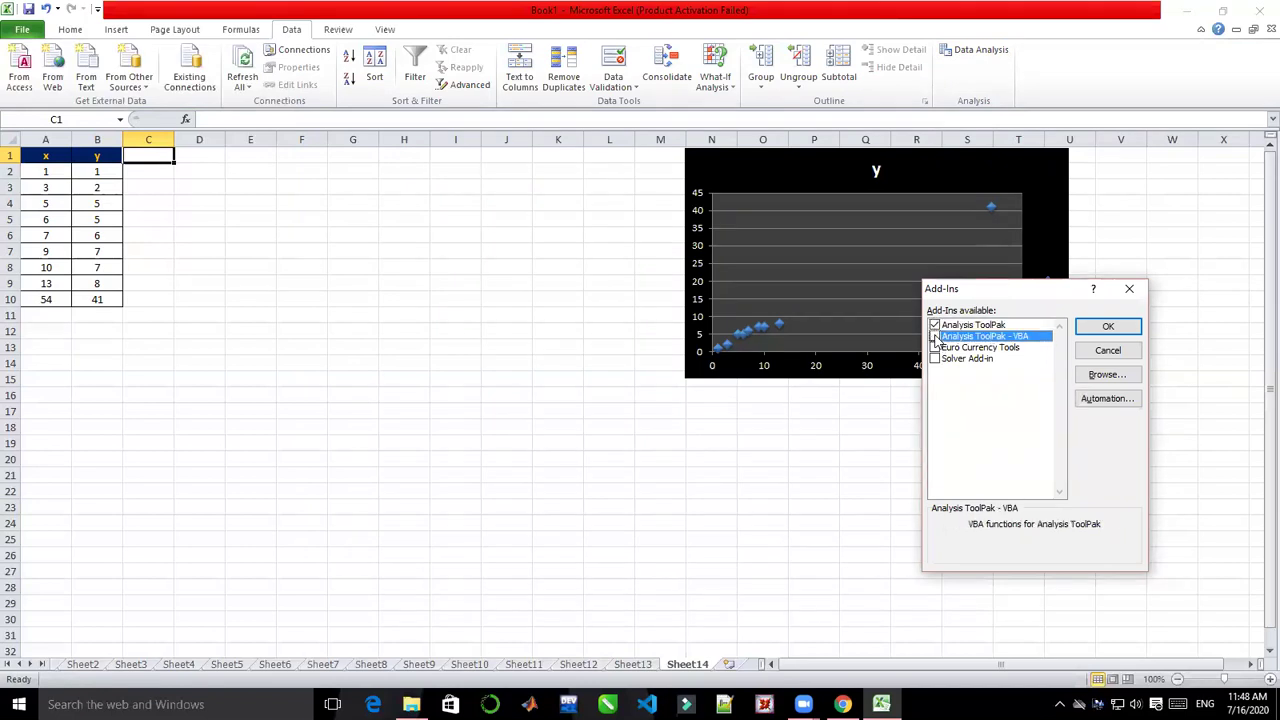
click(934, 325)
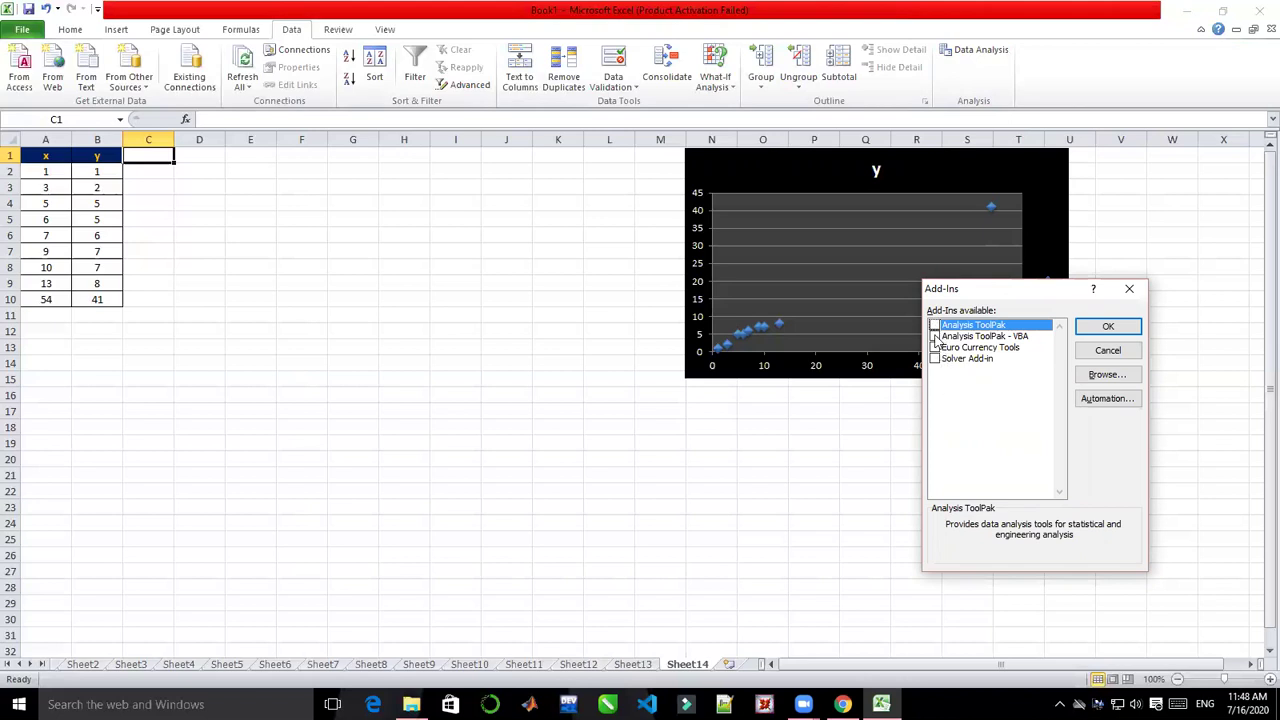
click(935, 337)
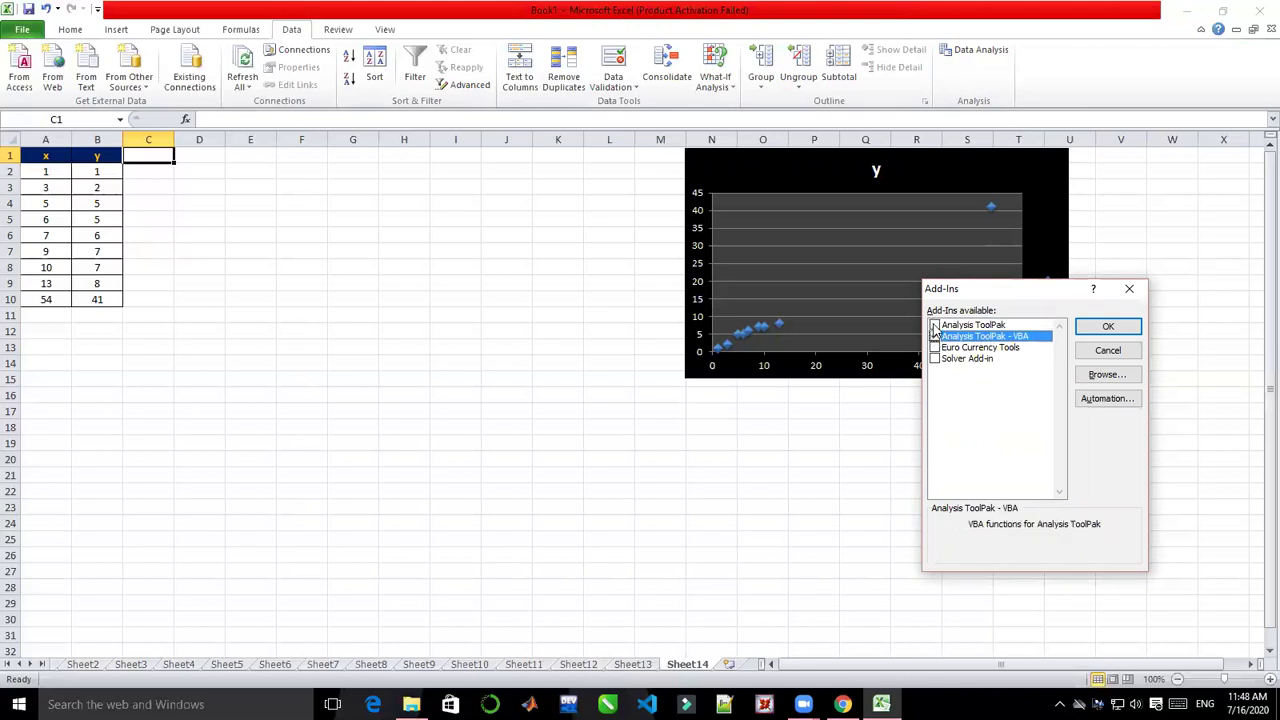
click(934, 326)
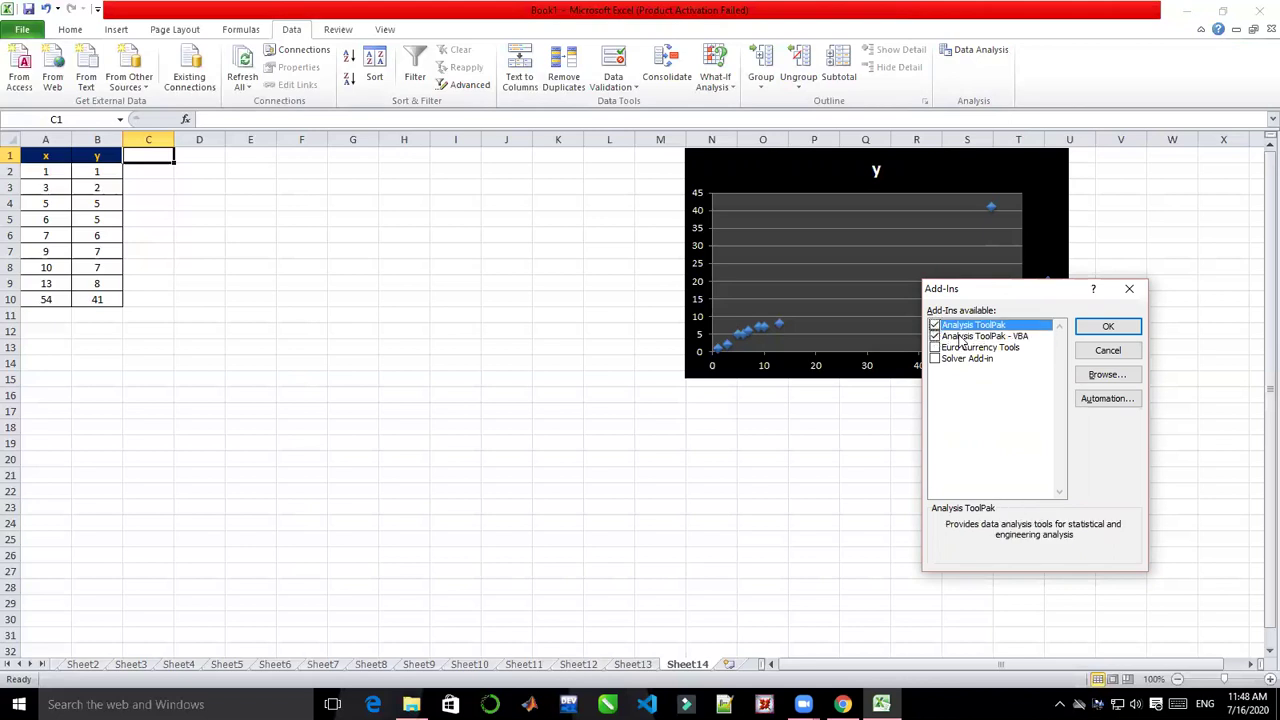
click(1108, 330)
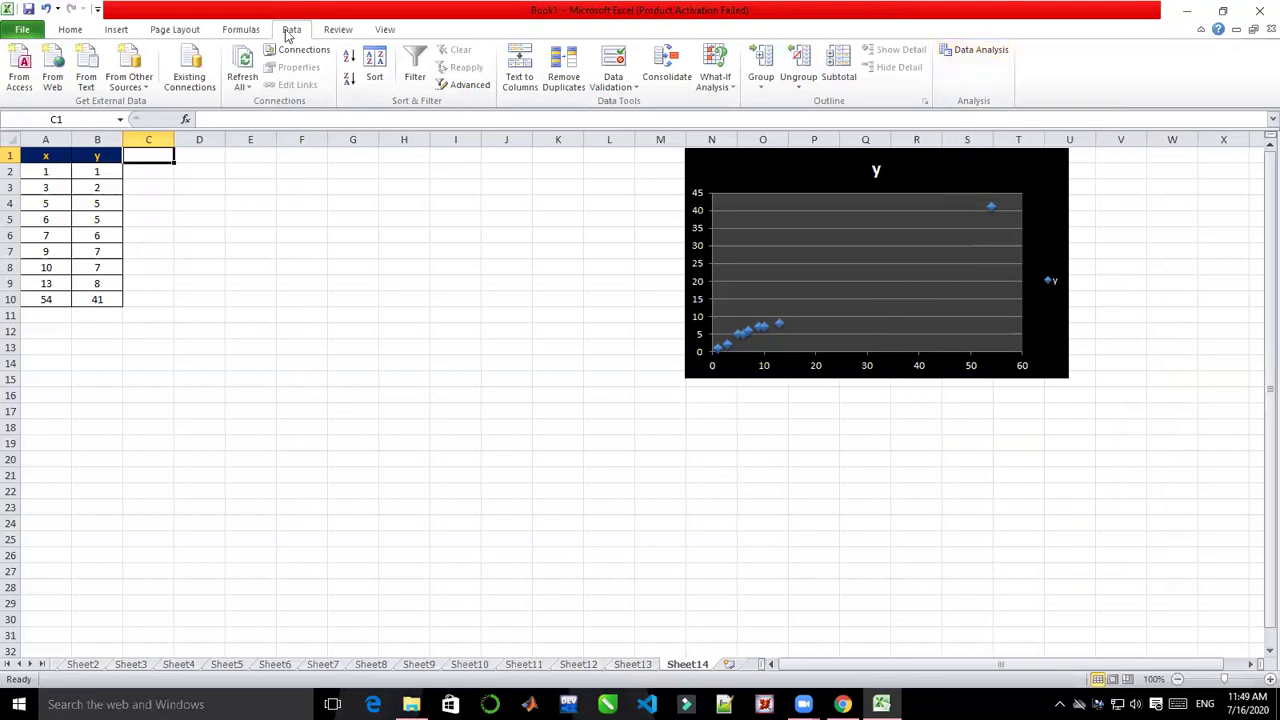
- Start a Correlation analysis from the Data Analysis tools with the x and y data in A1:B10 as the input range
click(985, 55)
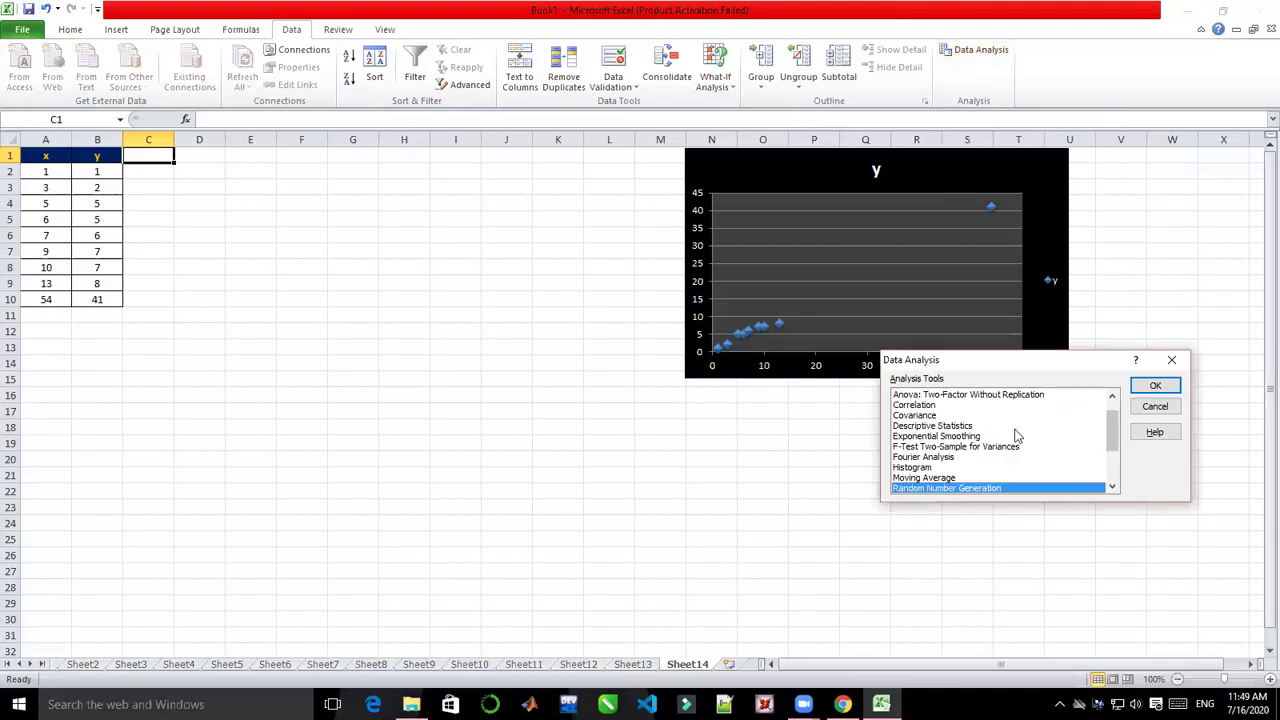
click(928, 406)
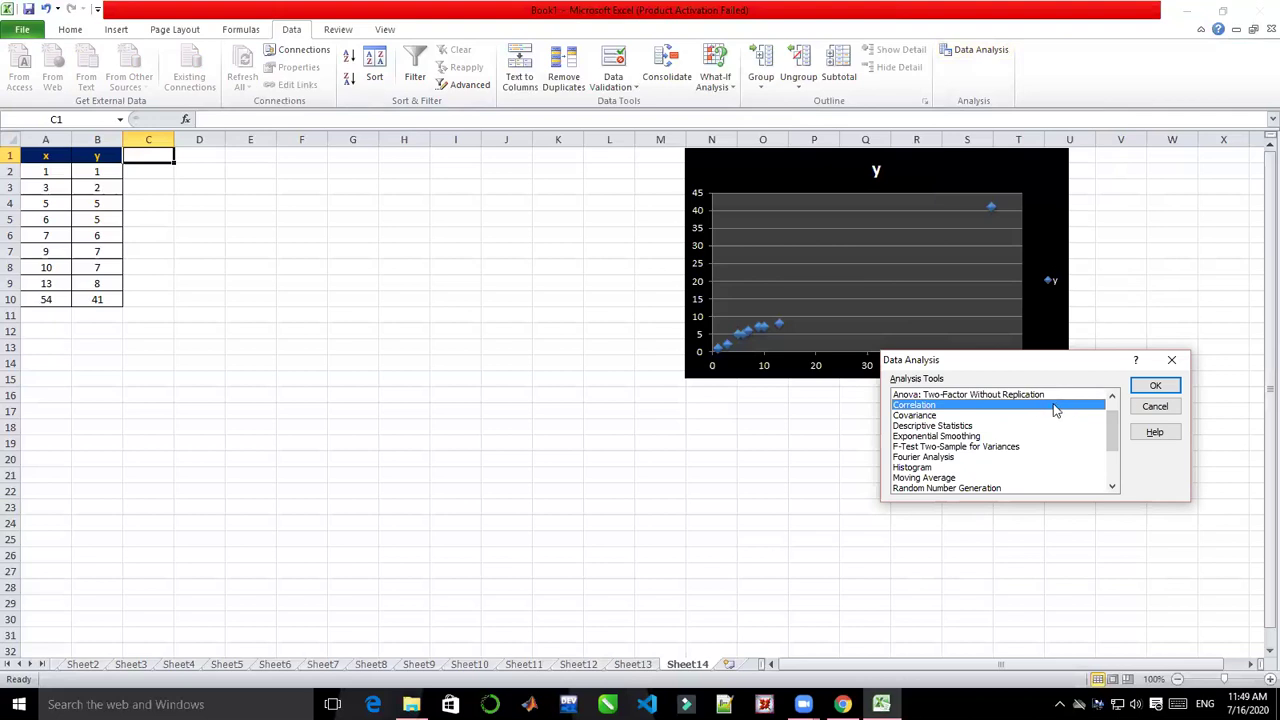
click(1155, 387)
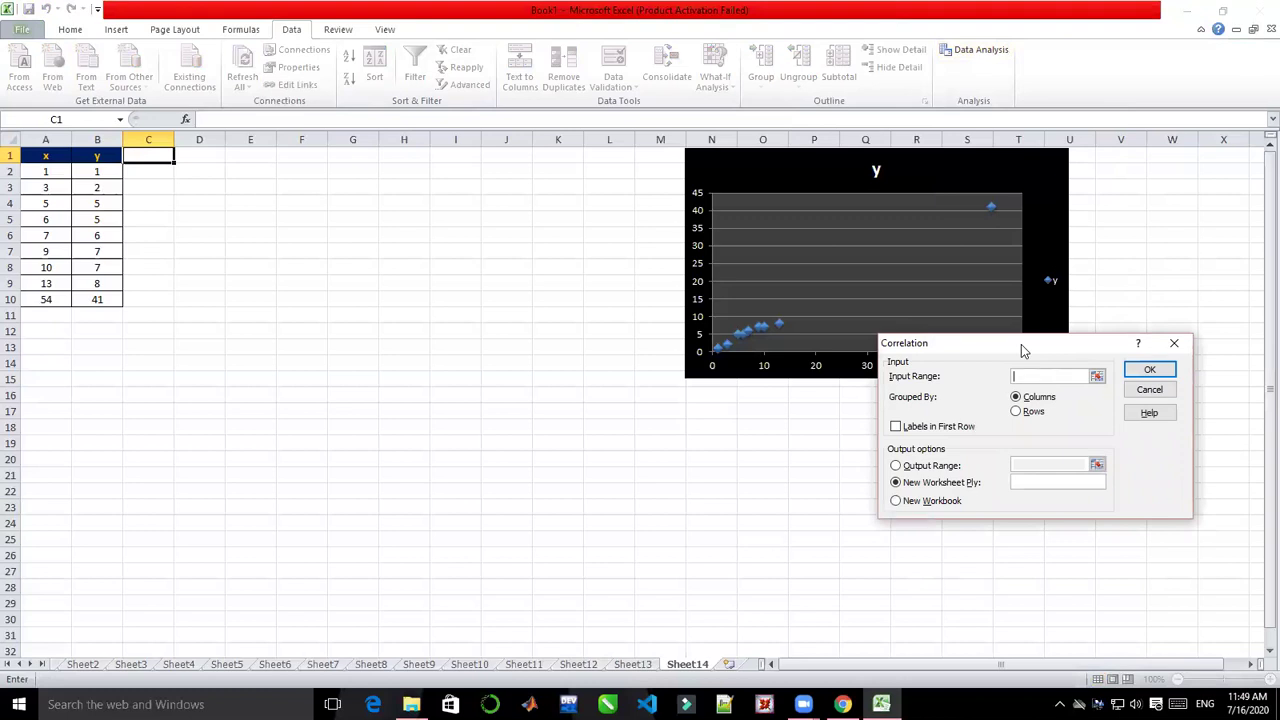
drag(1021, 344, 504, 170)
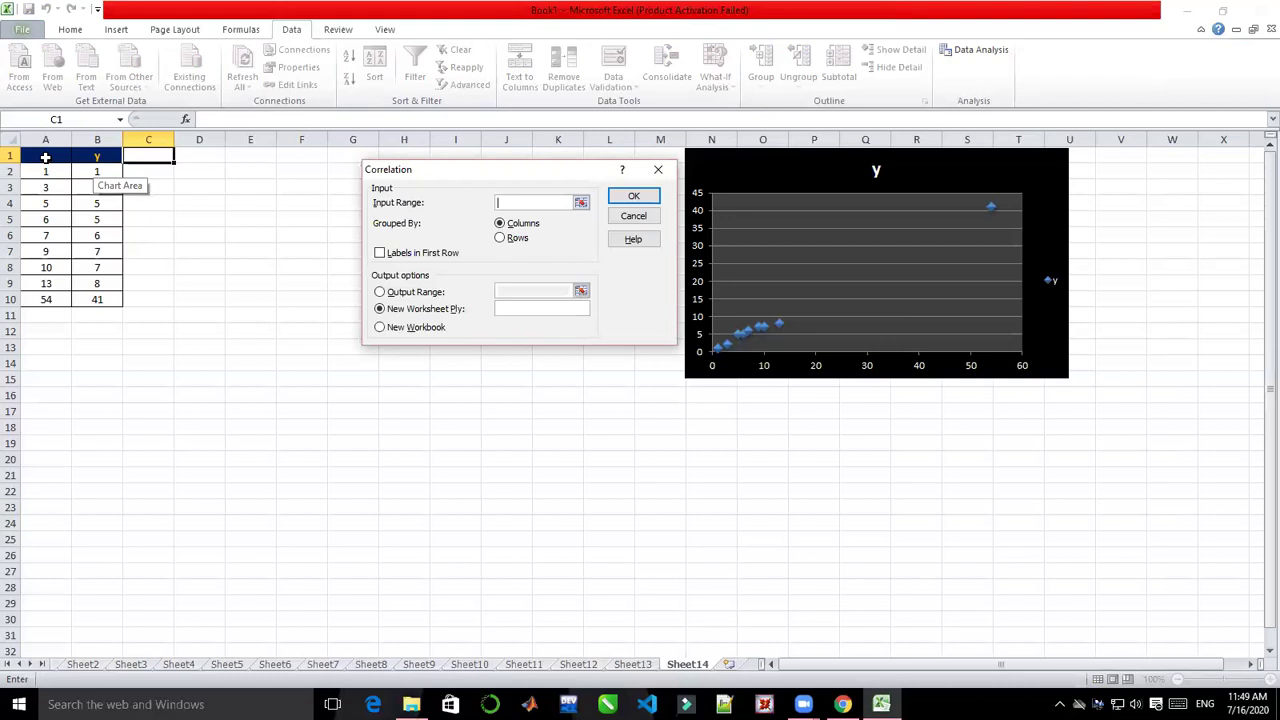
drag(45, 155, 84, 298)
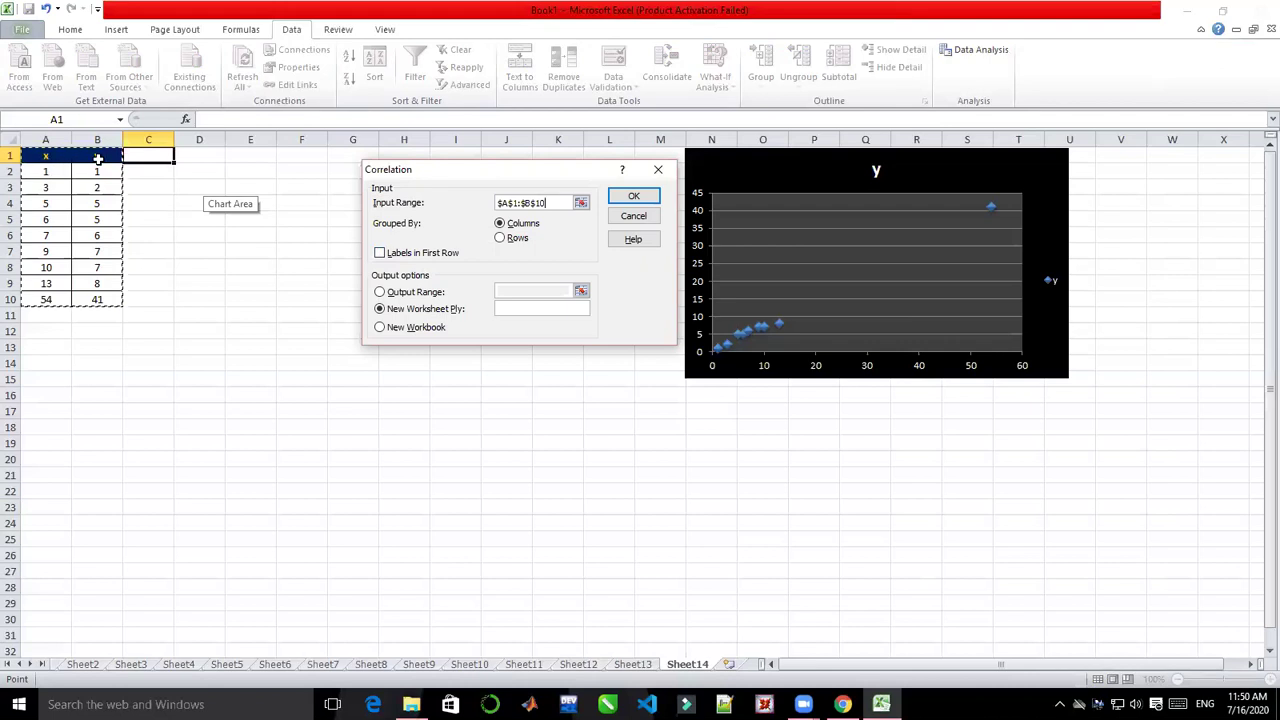
- Treat the first row as labels and output the correlation matrix on the current sheet, starting at C1
click(381, 254)
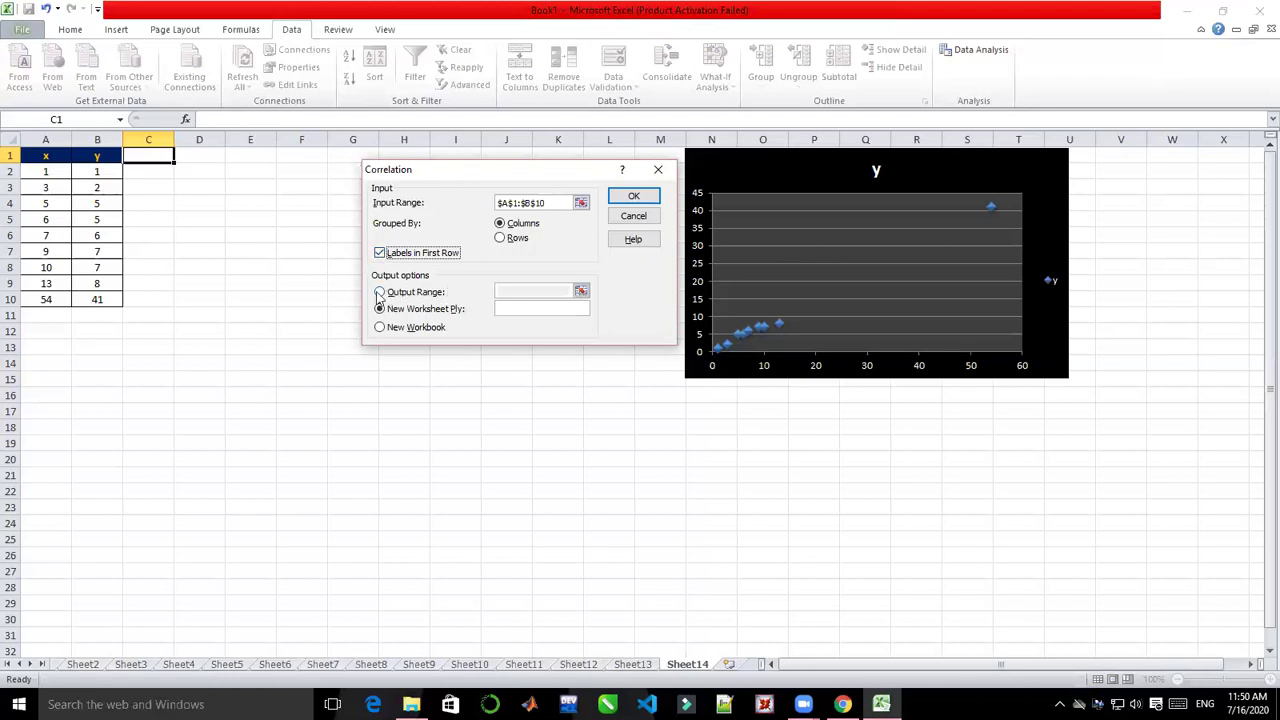
click(379, 292)
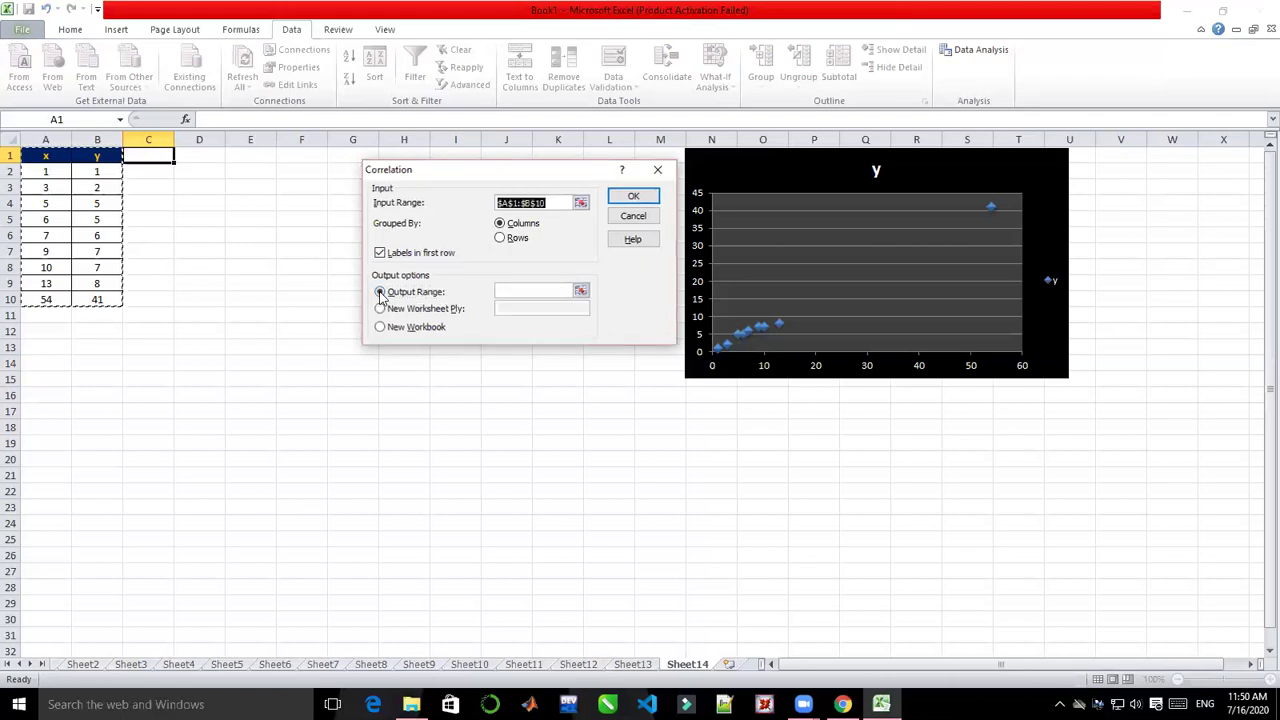
click(533, 290)
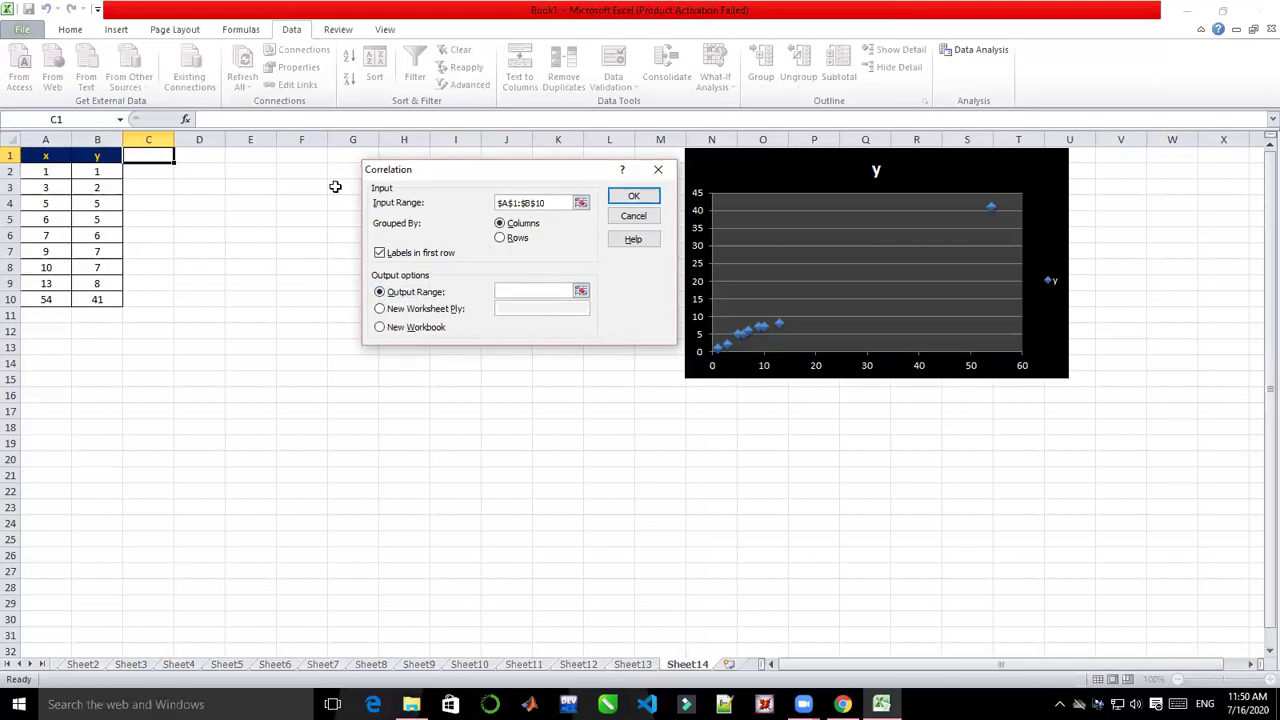
click(152, 156)
click(641, 198)
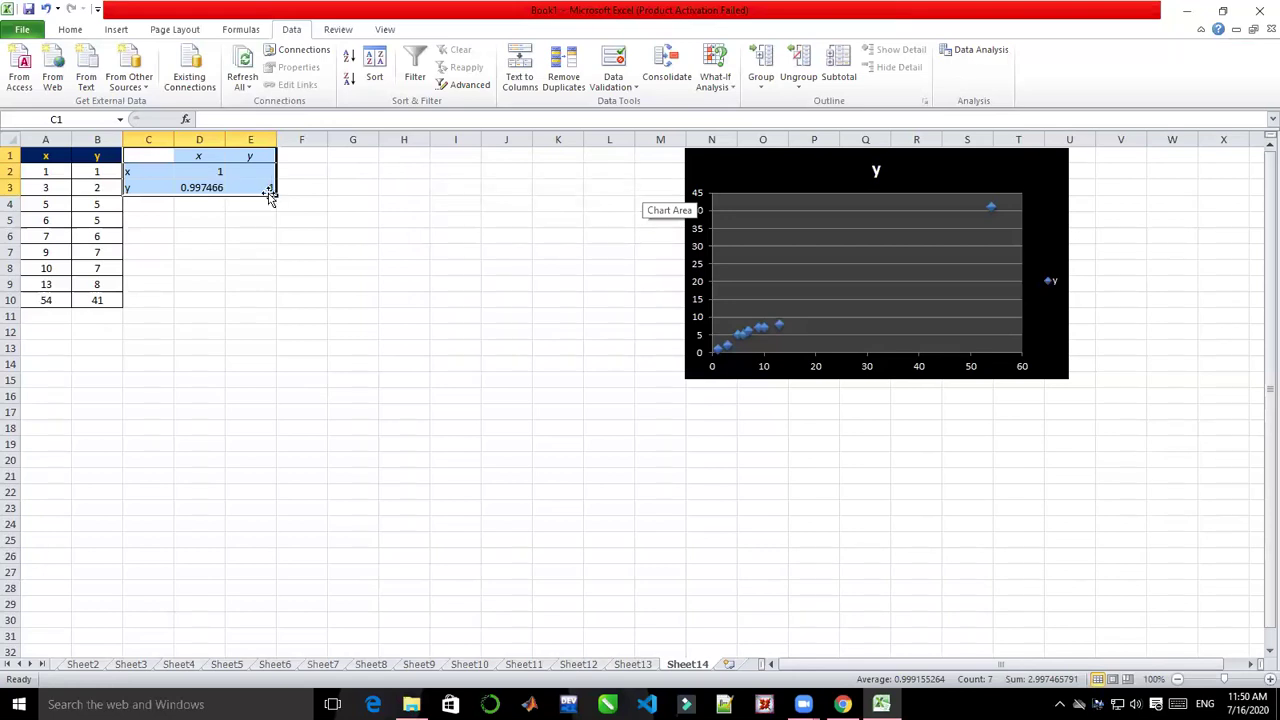
- Copy the x–y correlation coefficient from D3 into the empty matrix cell E2
click(195, 187)
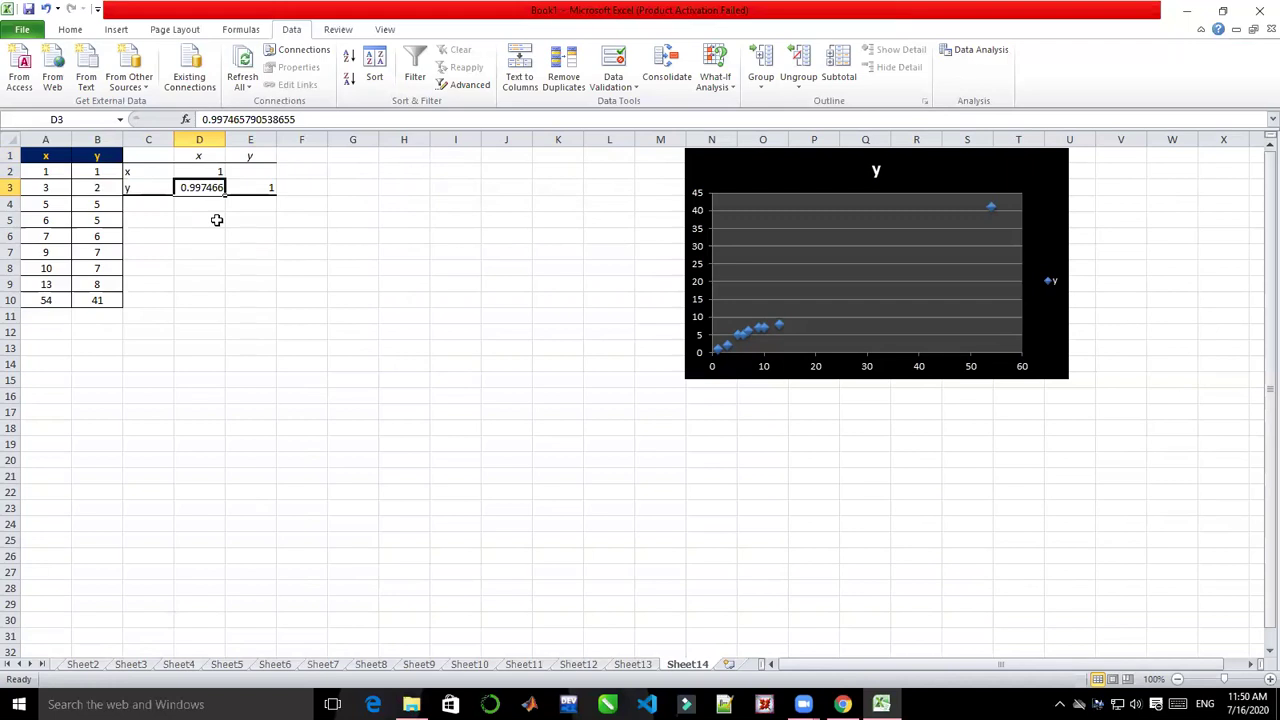
key(ctrl+c)
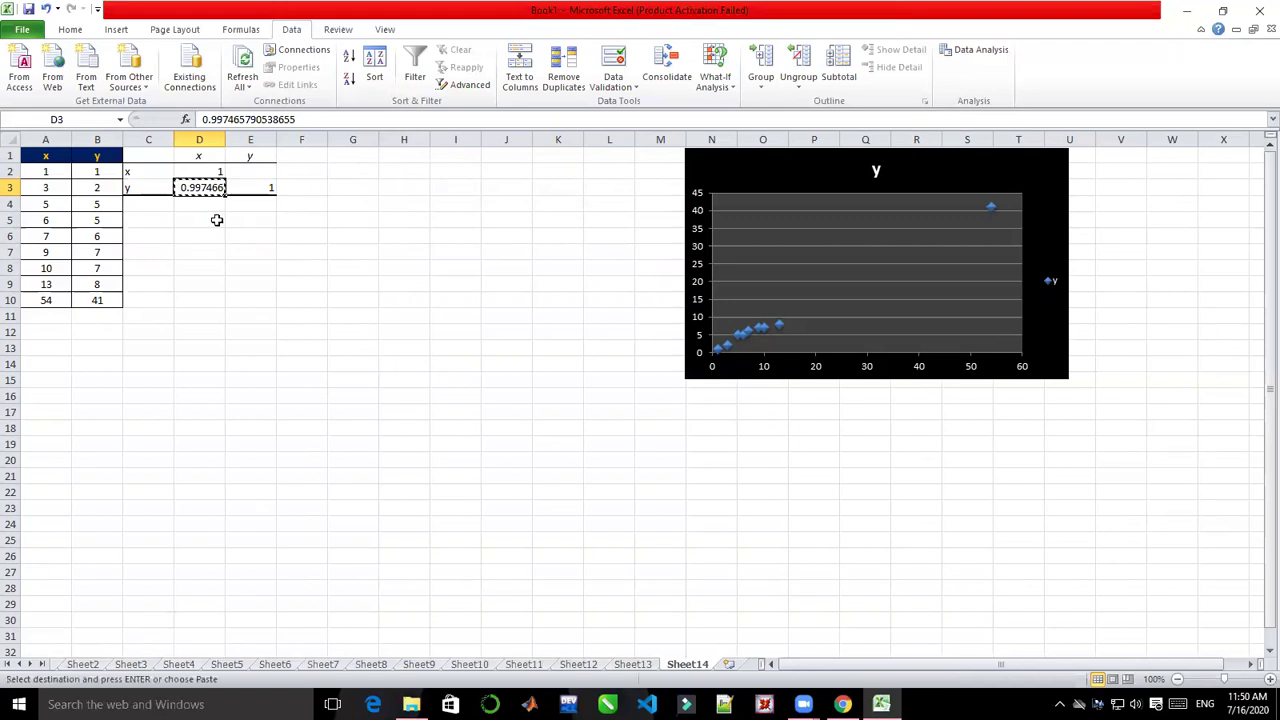
click(245, 171)
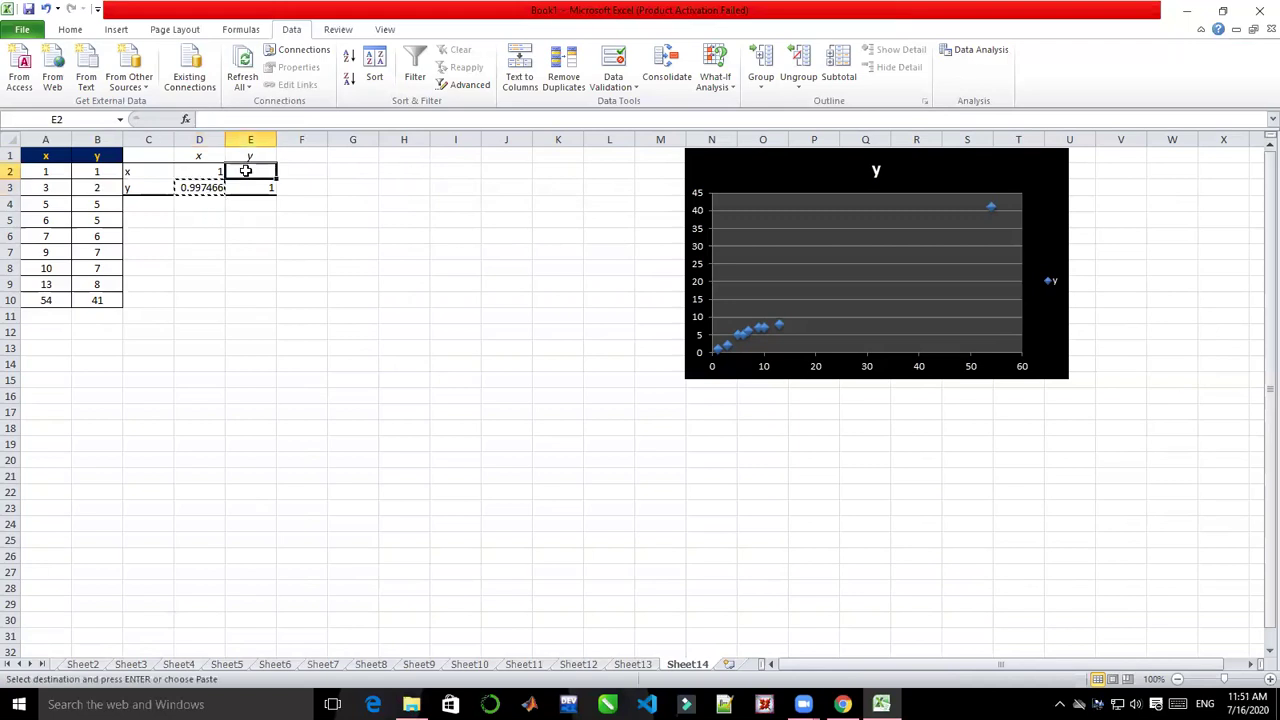
key(ctrl+v)
click(258, 239)
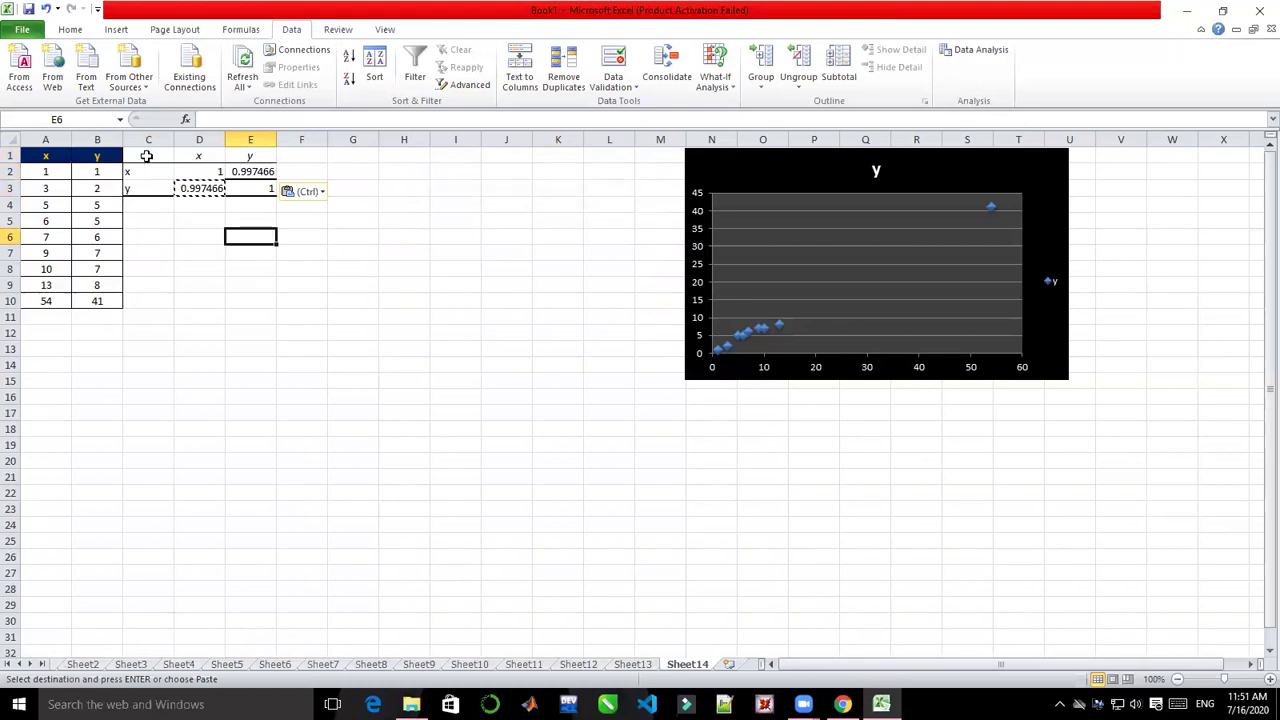
- Fill the correlation matrix C1:E3 with yellow and make its text bold
drag(145, 155, 264, 188)
double_click(272, 203)
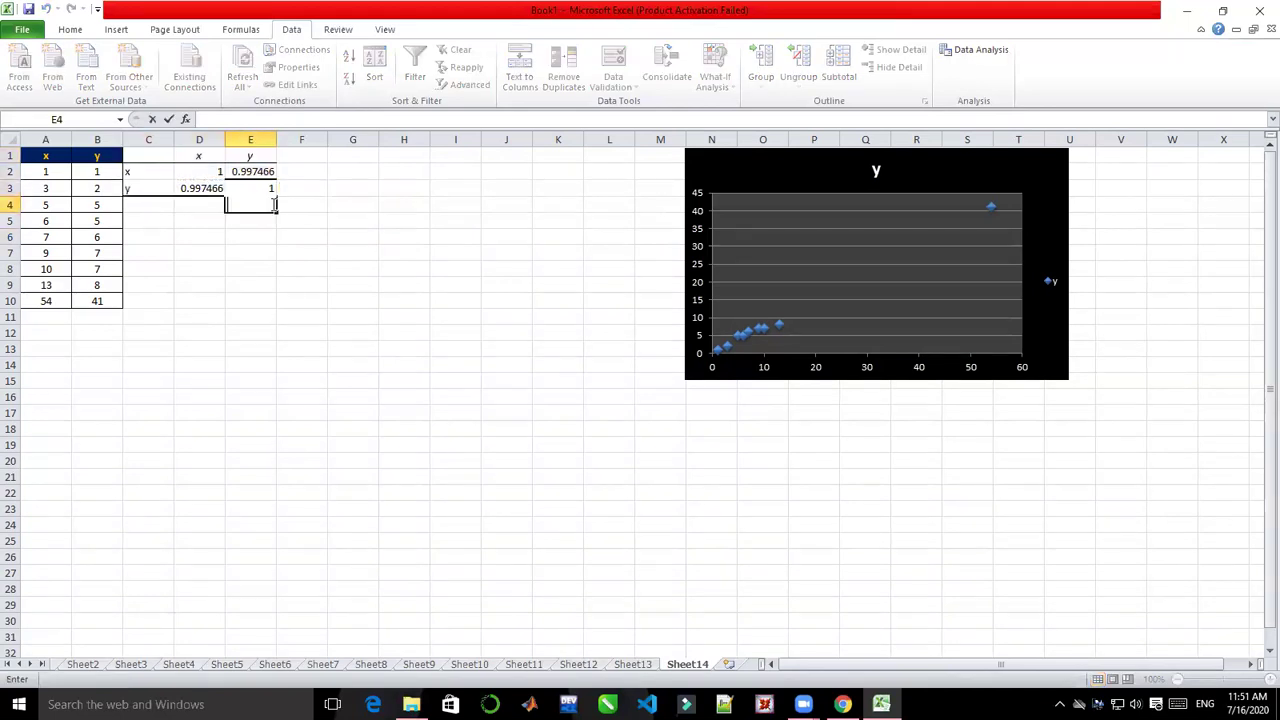
click(147, 168)
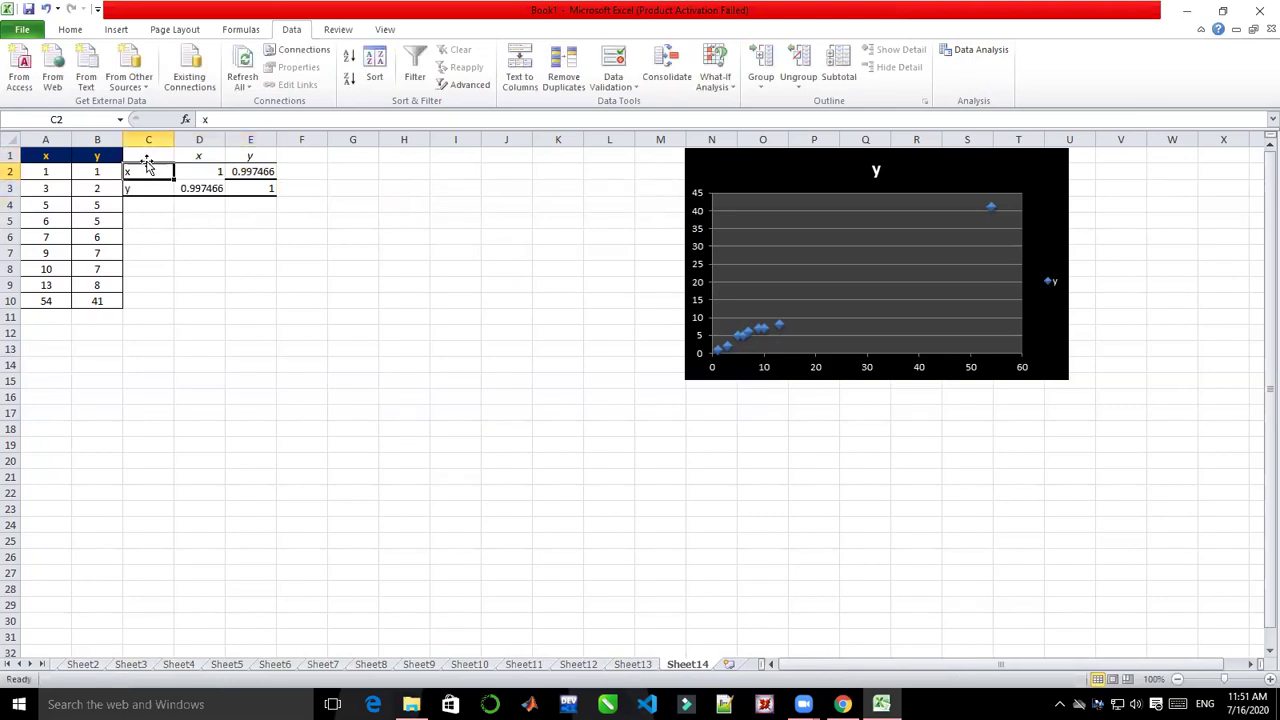
click(140, 153)
drag(140, 153, 245, 187)
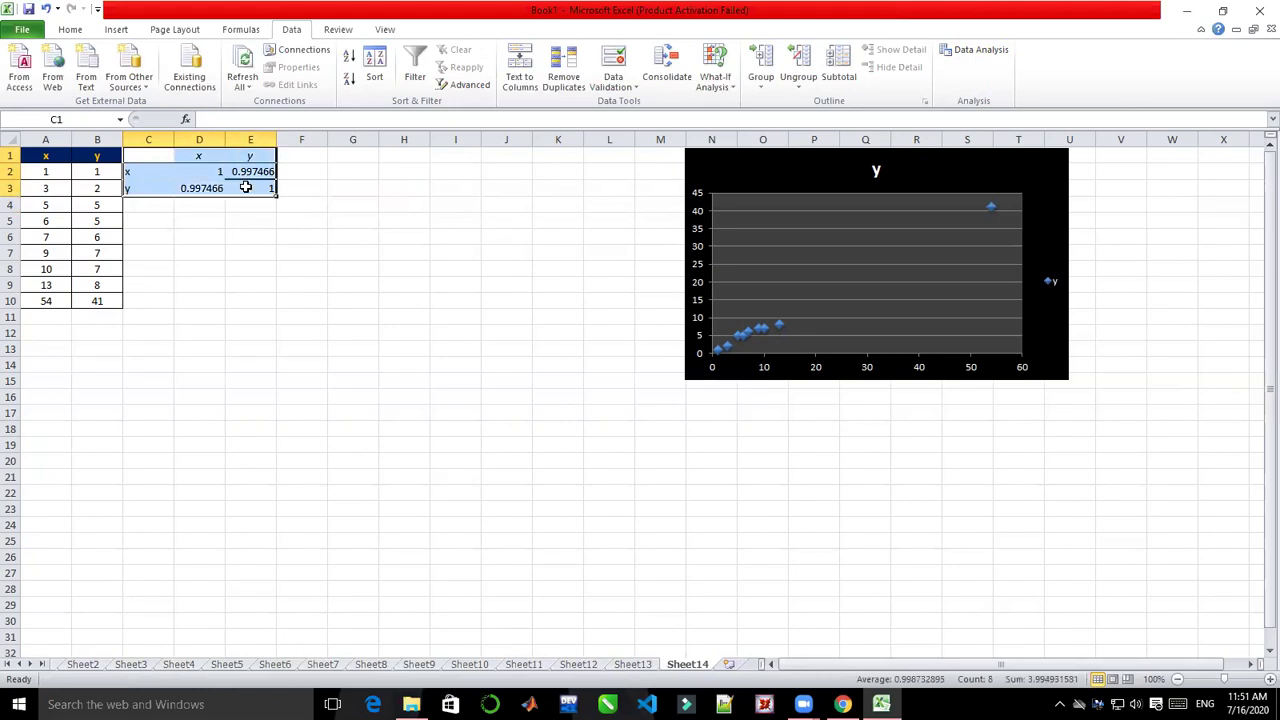
click(70, 31)
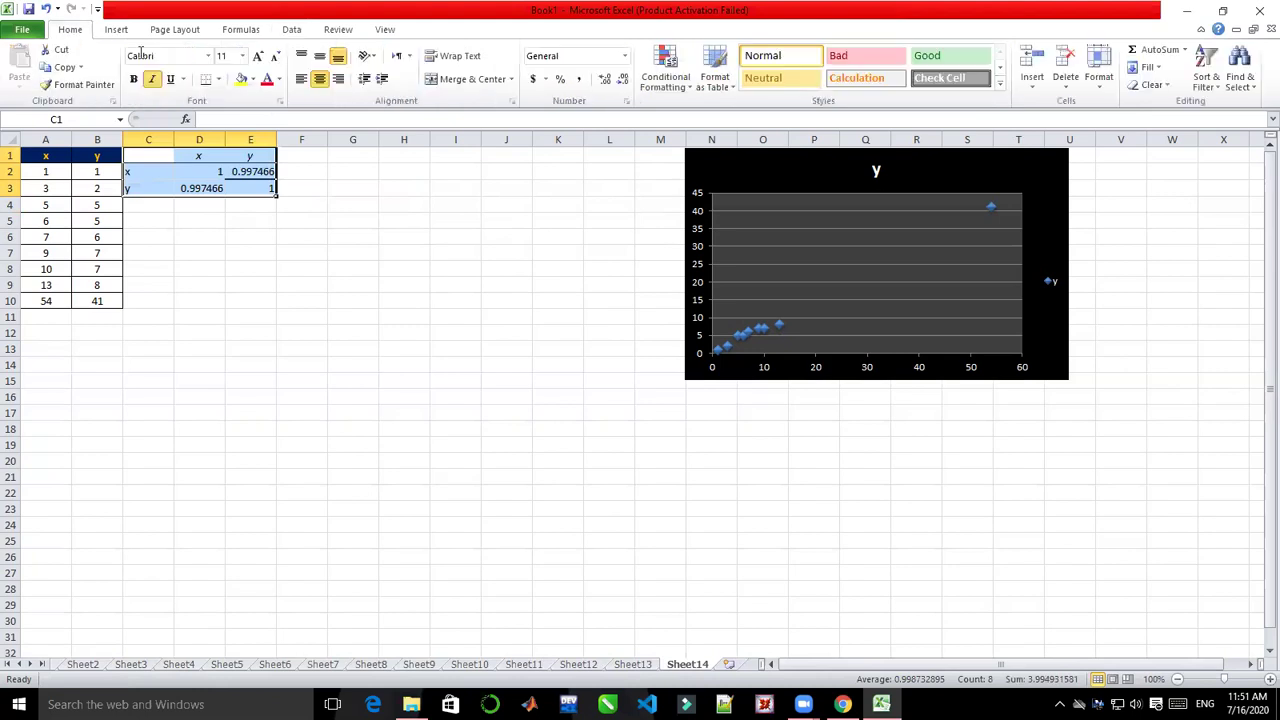
click(241, 80)
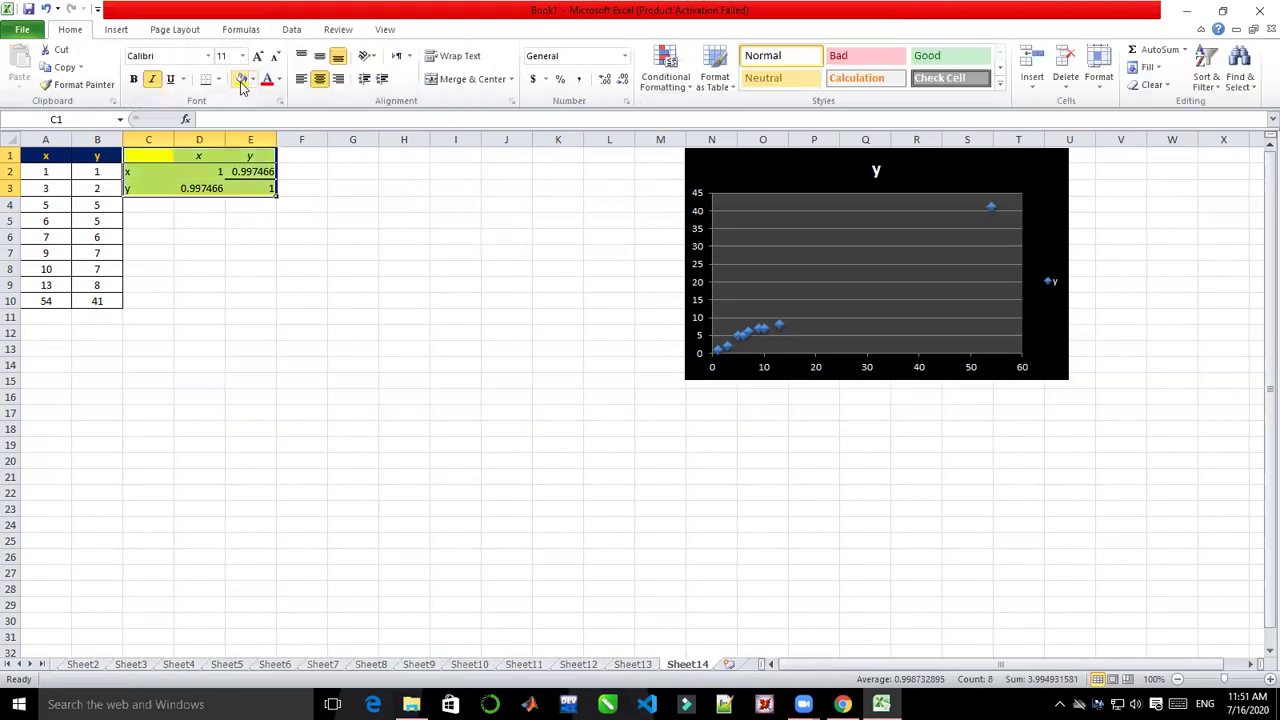
click(134, 80)
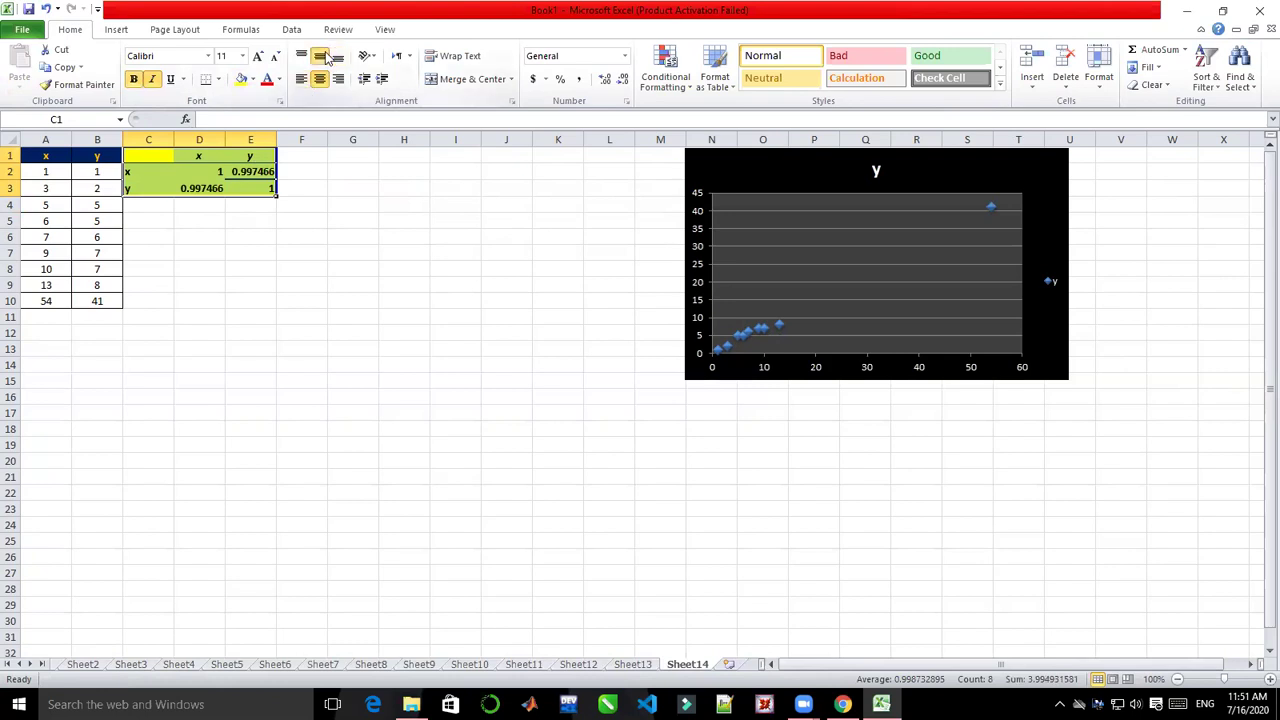
- Center the contents of the correlation matrix C1:E3 and apply all borders to it
click(318, 84)
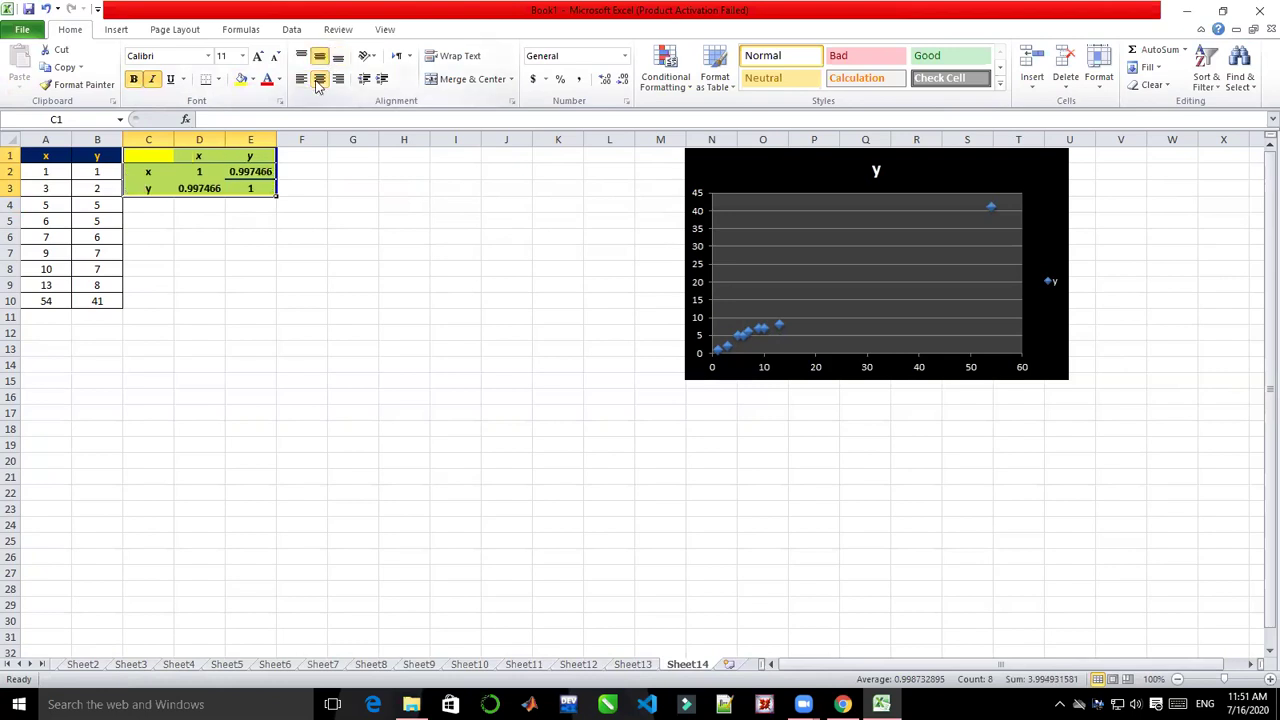
click(218, 79)
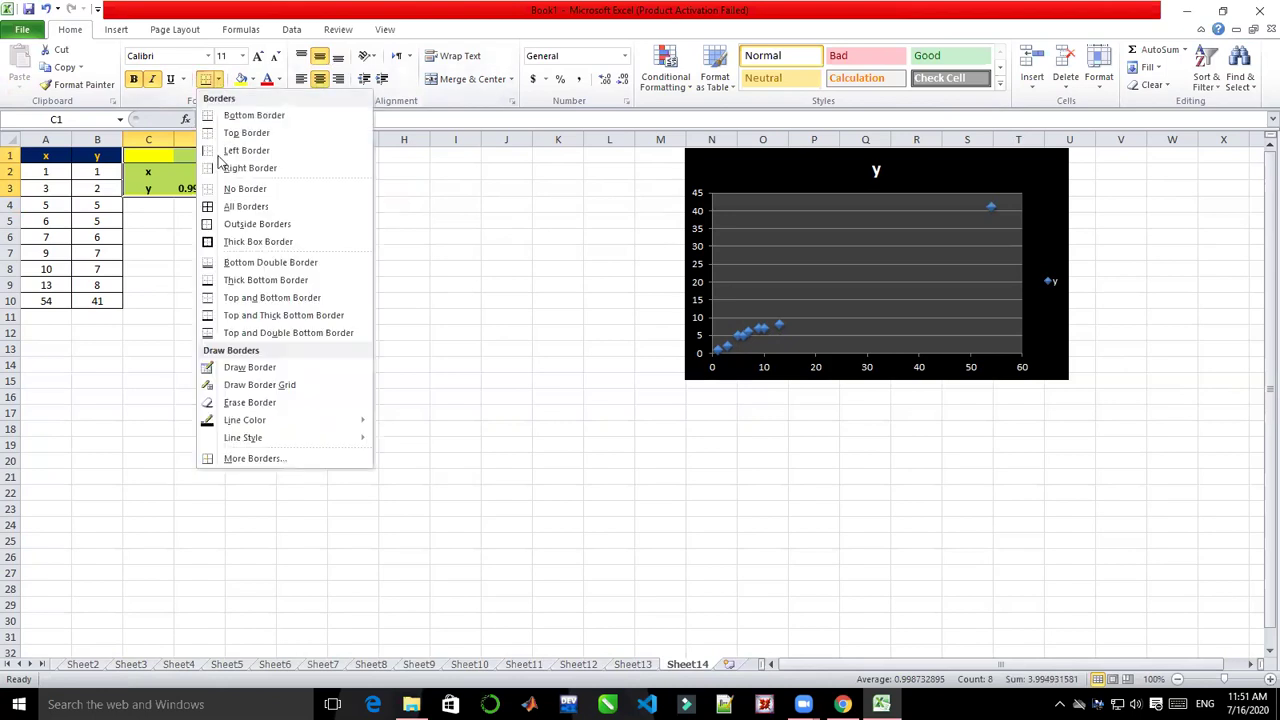
click(230, 207)
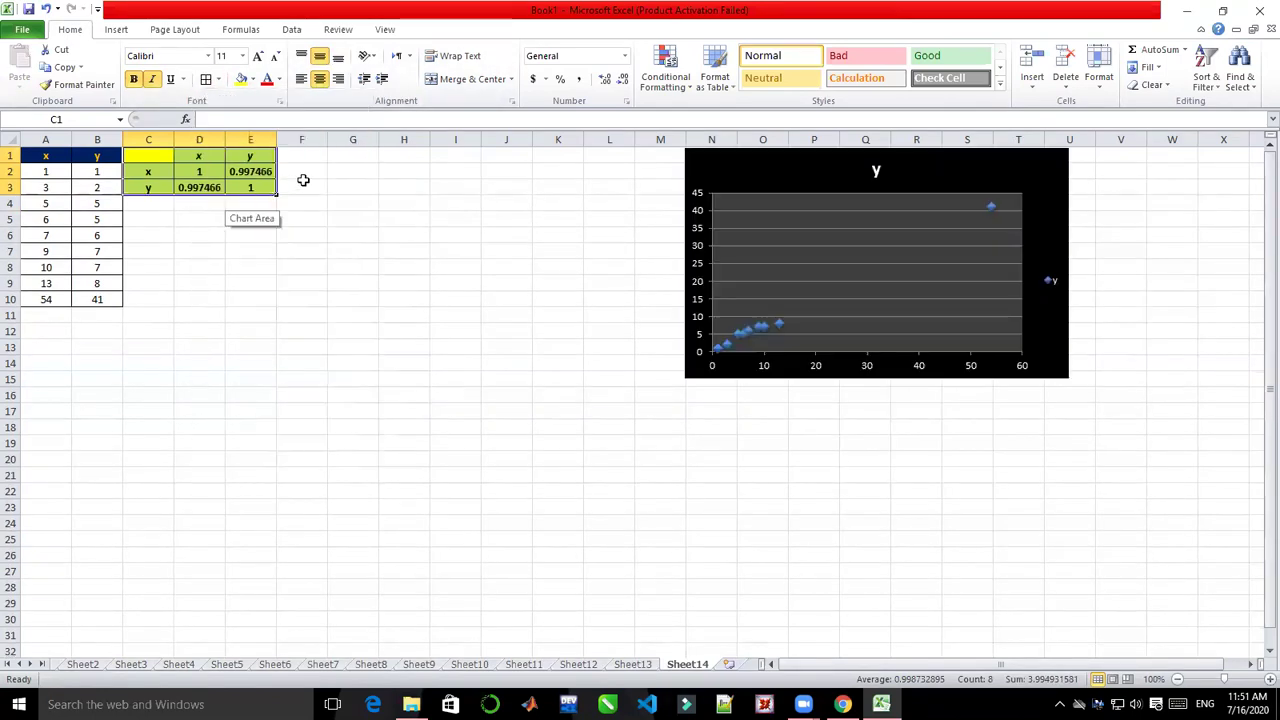
click(303, 182)
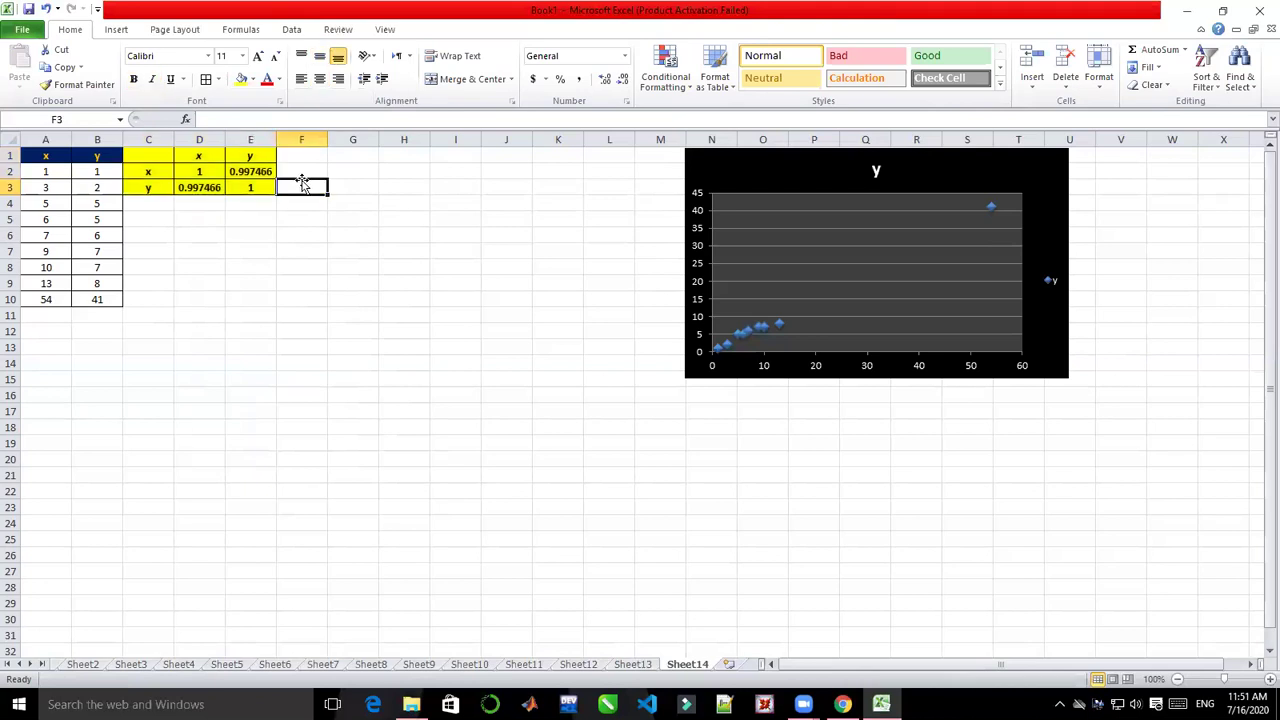
- Enter -1 in C5, r in D5 and 1 in E5 to note the correlation coefficient's range
click(212, 220)
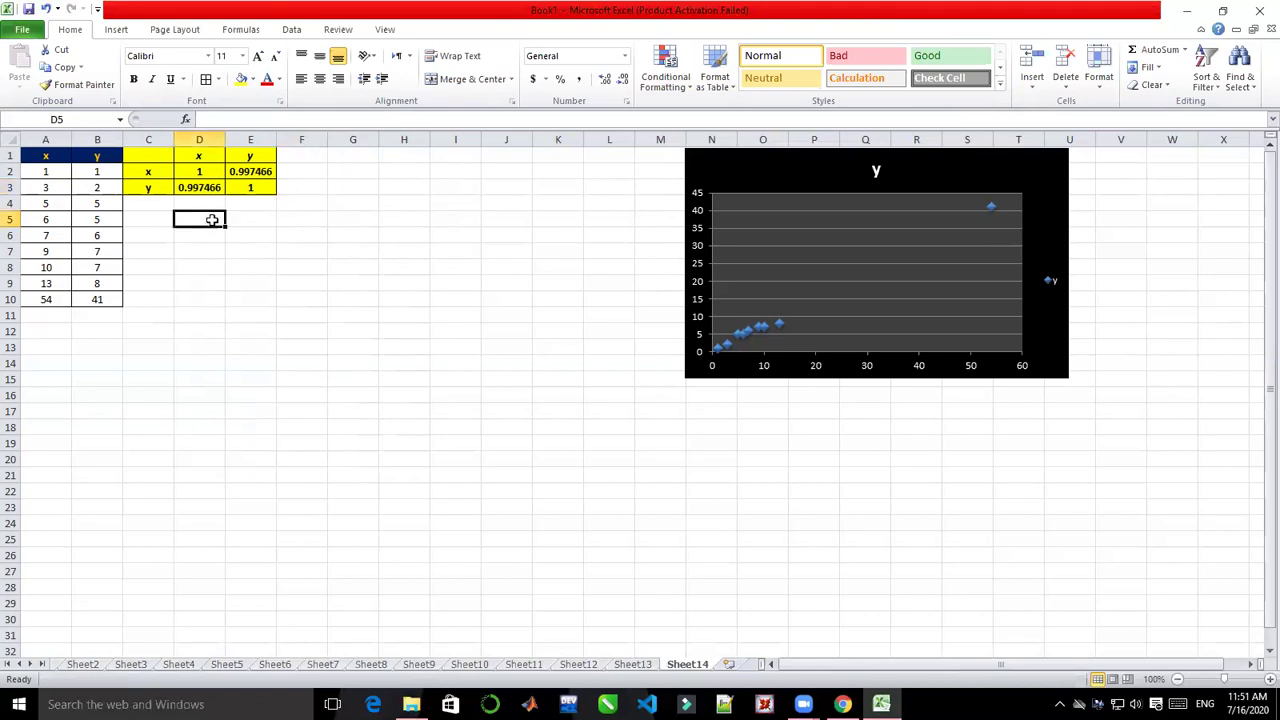
text(r)
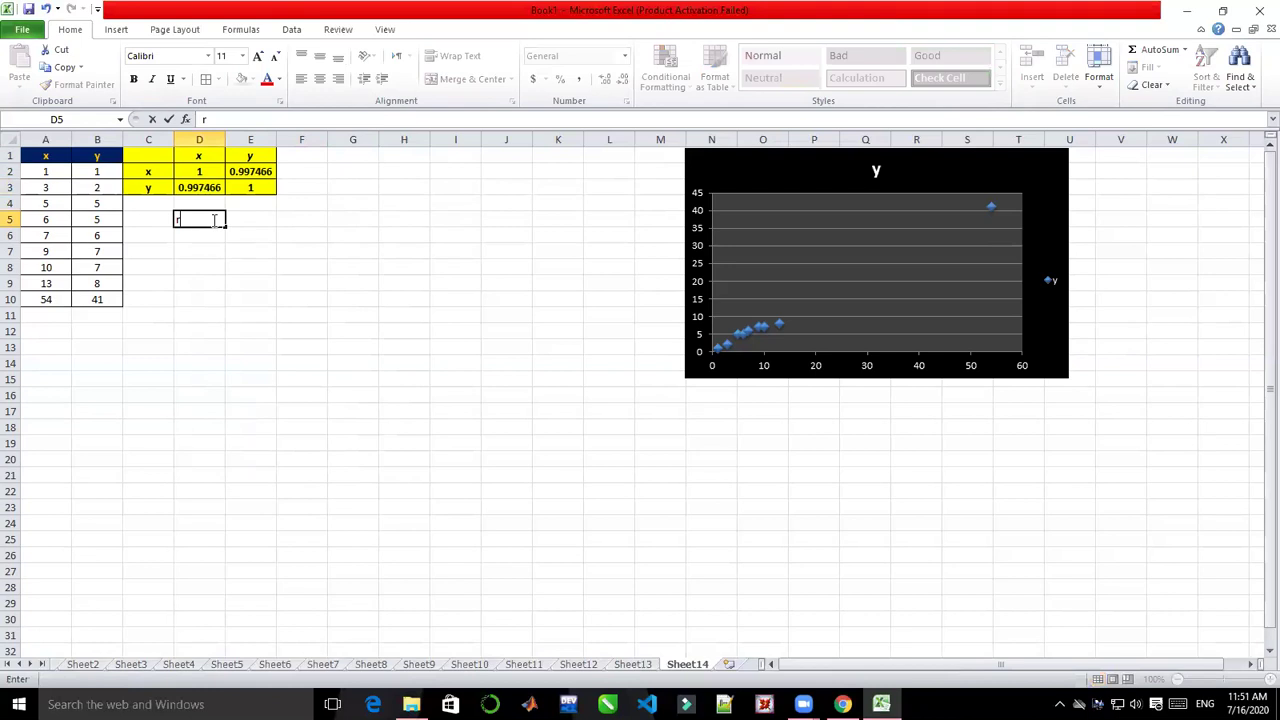
click(142, 221)
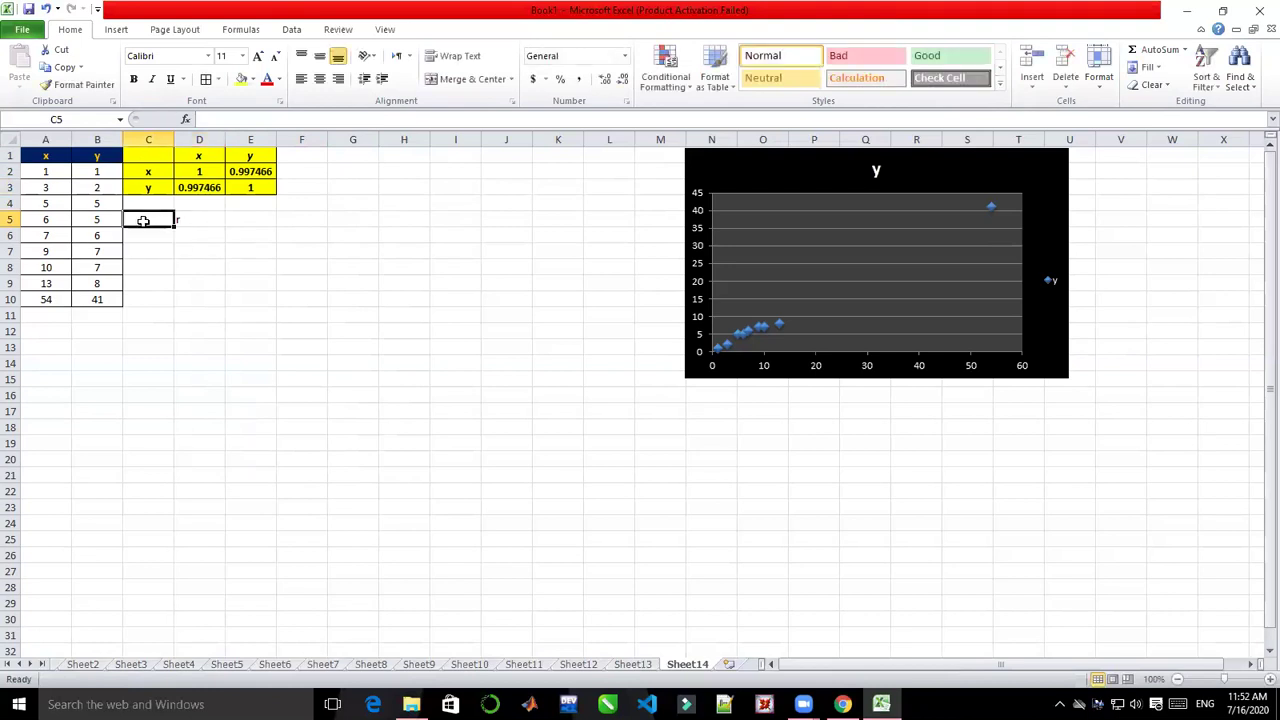
text(-1)
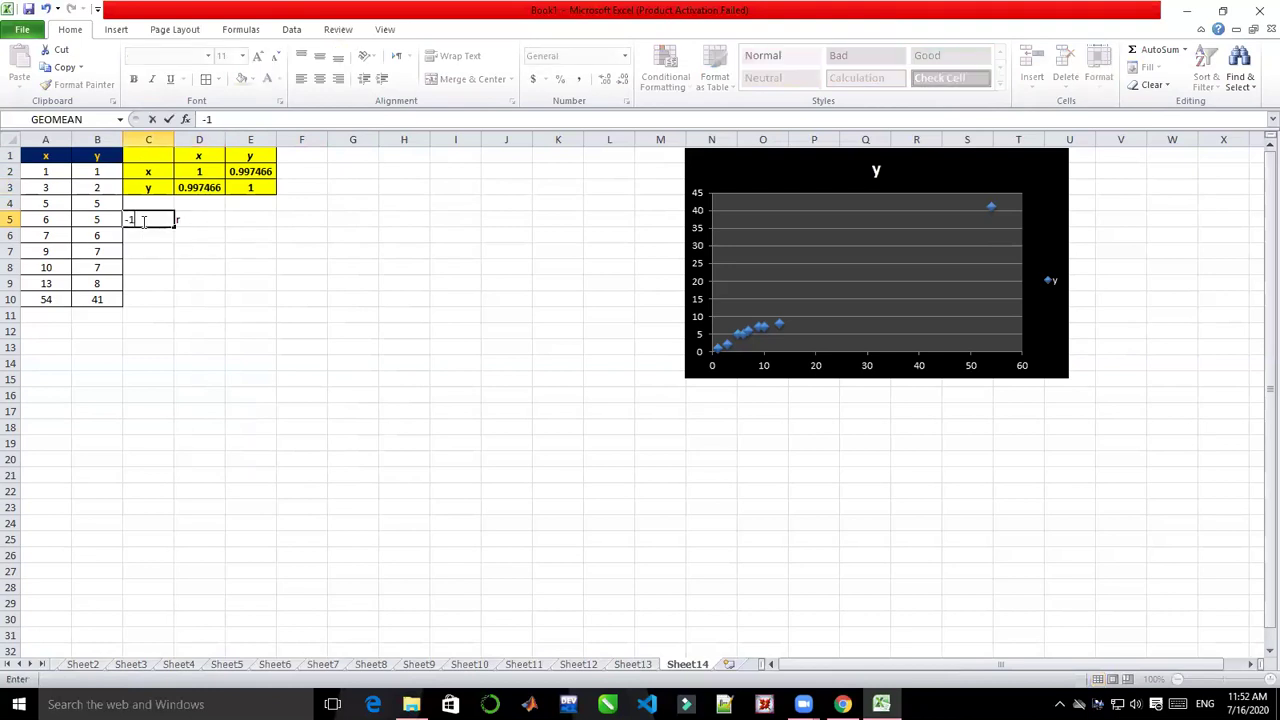
click(249, 220)
text(1)
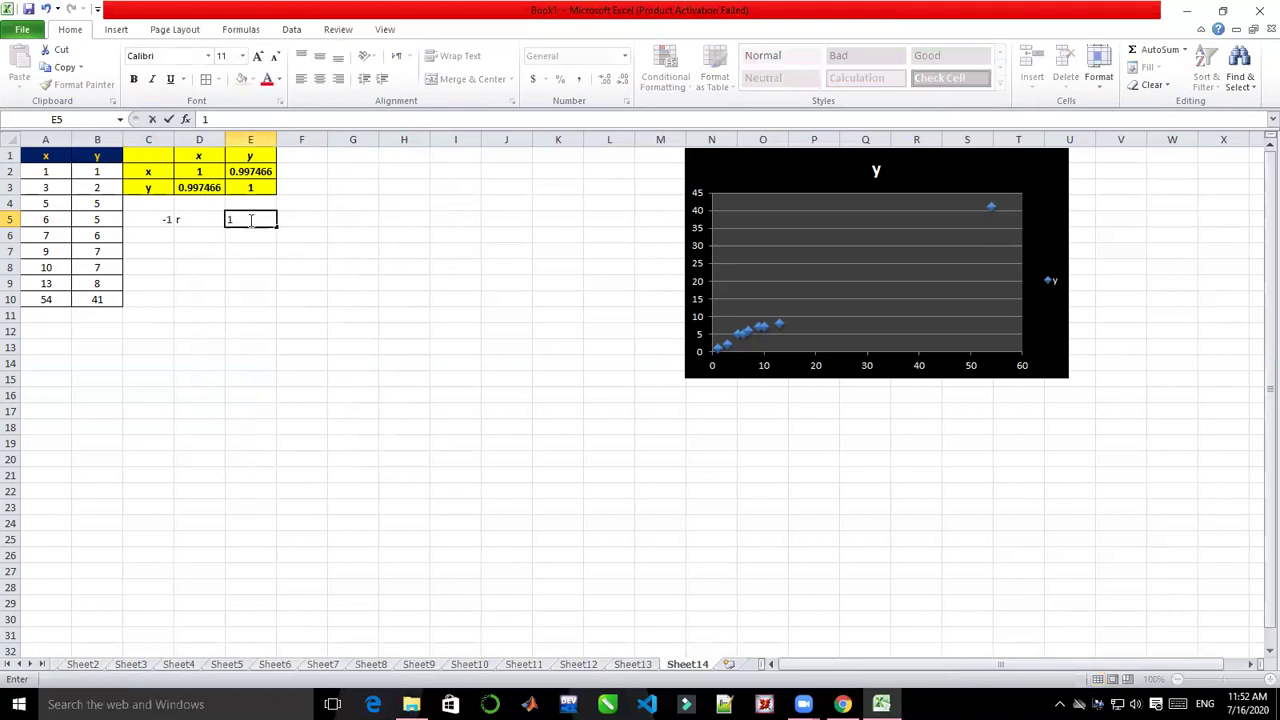
- Center the contents of C5:E5 and fill these cells with yellow
click(149, 219)
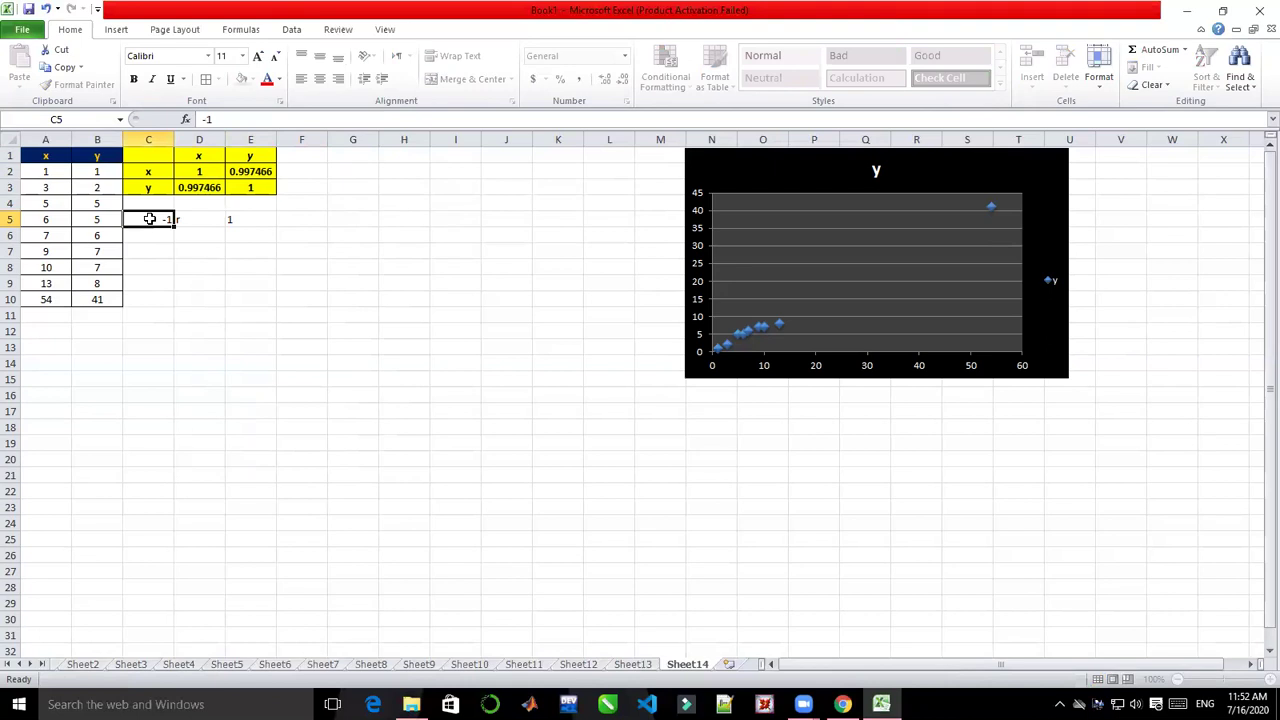
drag(149, 219, 234, 218)
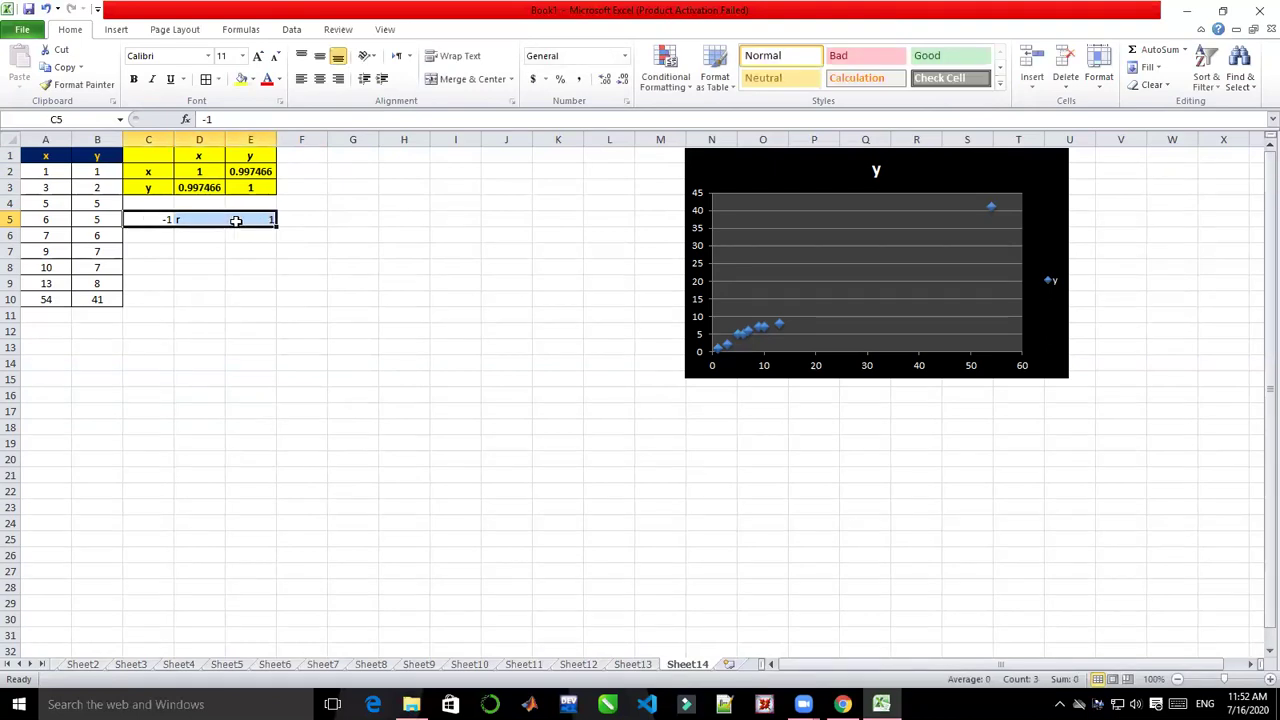
click(320, 84)
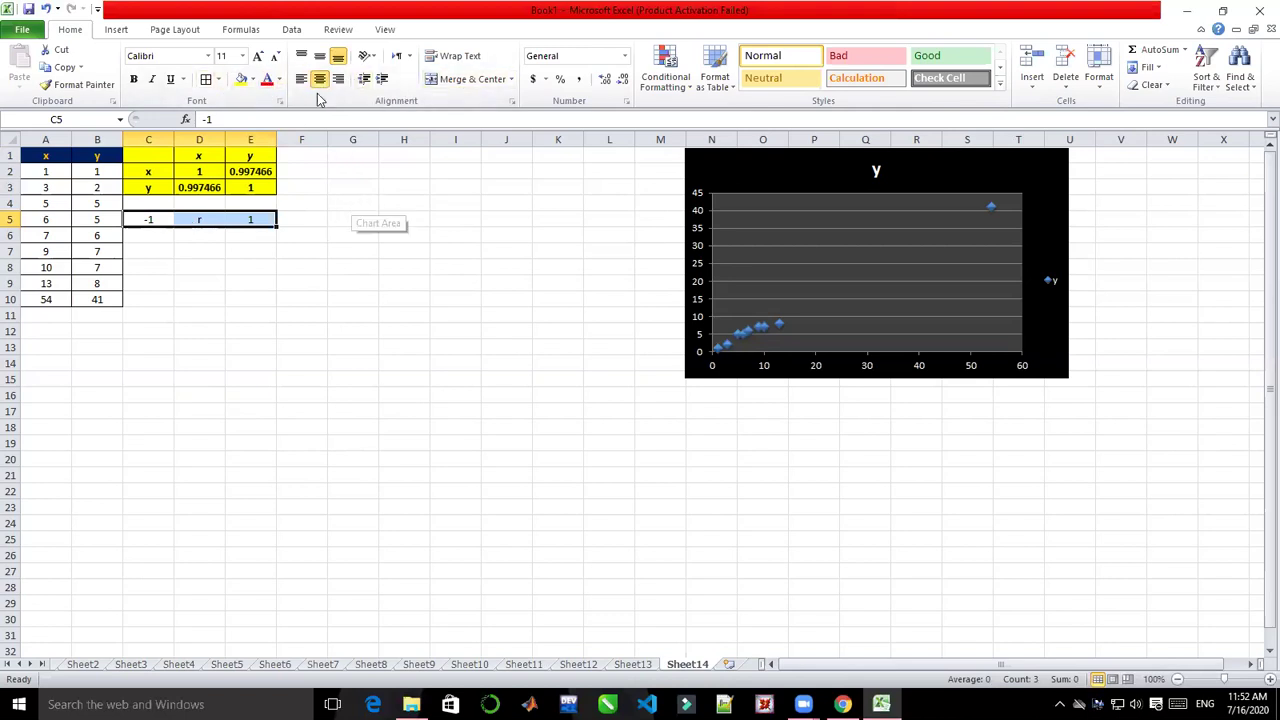
click(241, 79)
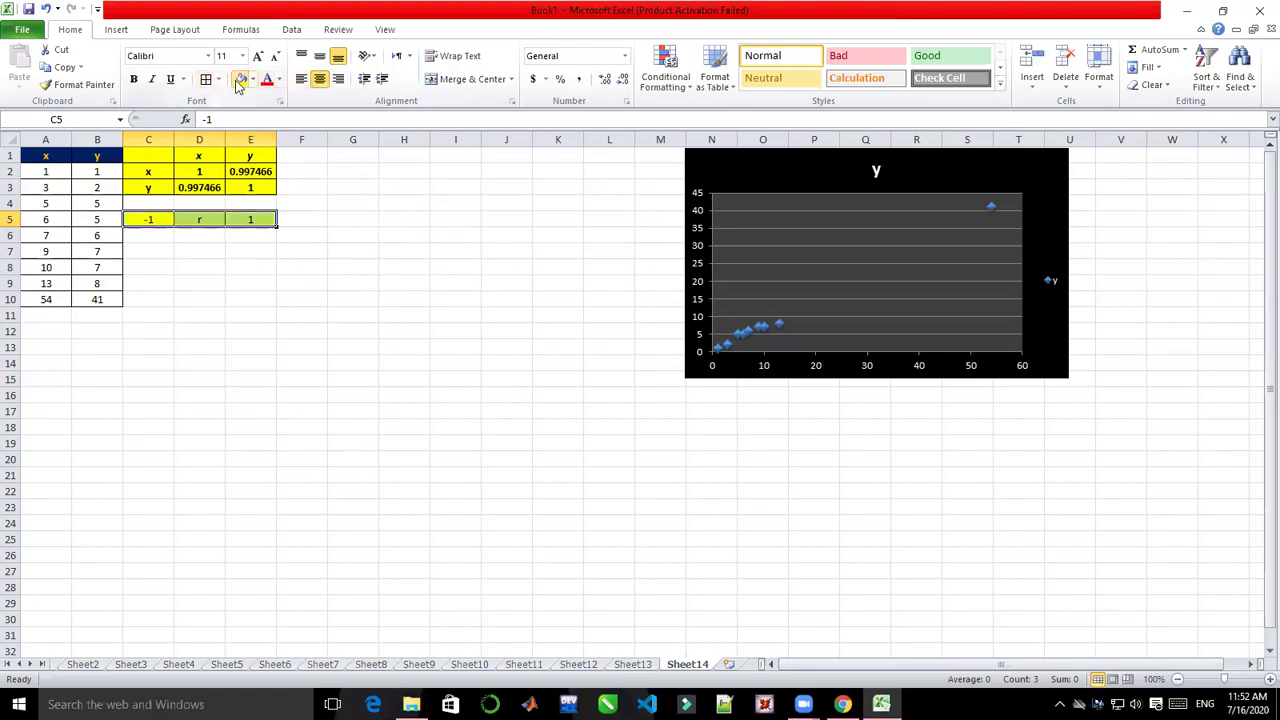
click(295, 216)
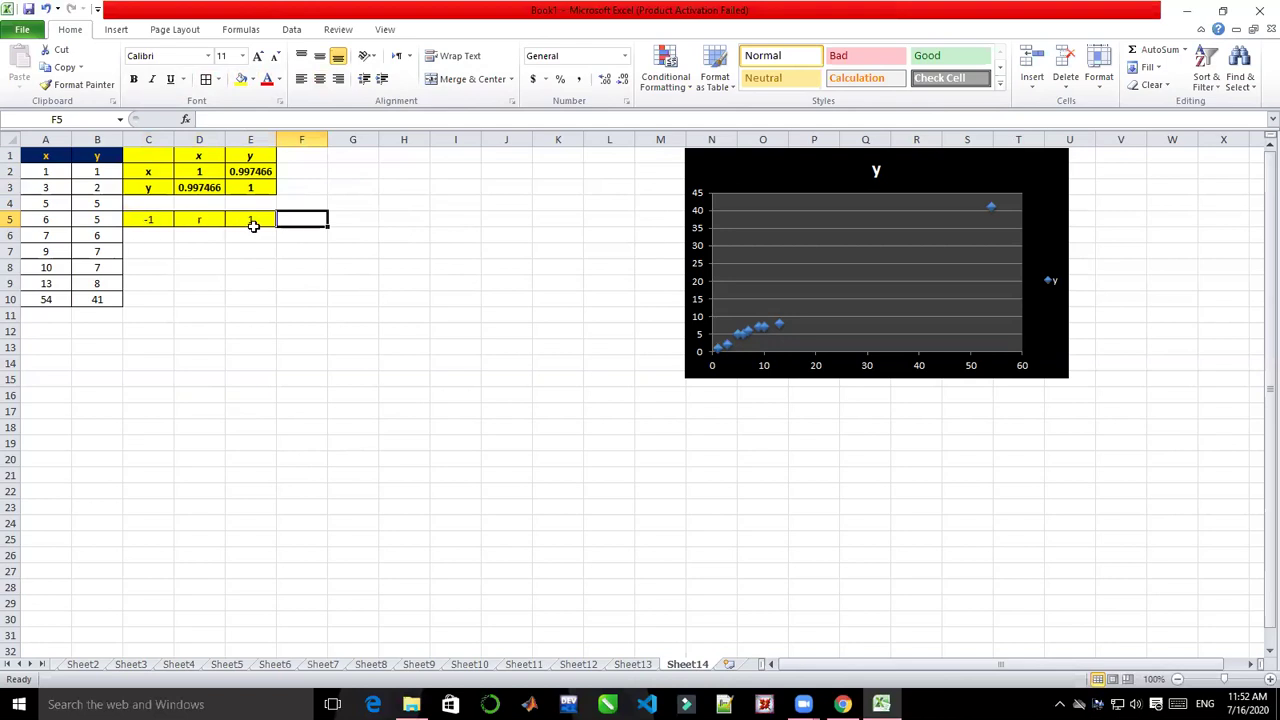
- Compare the x–y correlation coefficient in D3 with the limits in C5 and E5
click(190, 188)
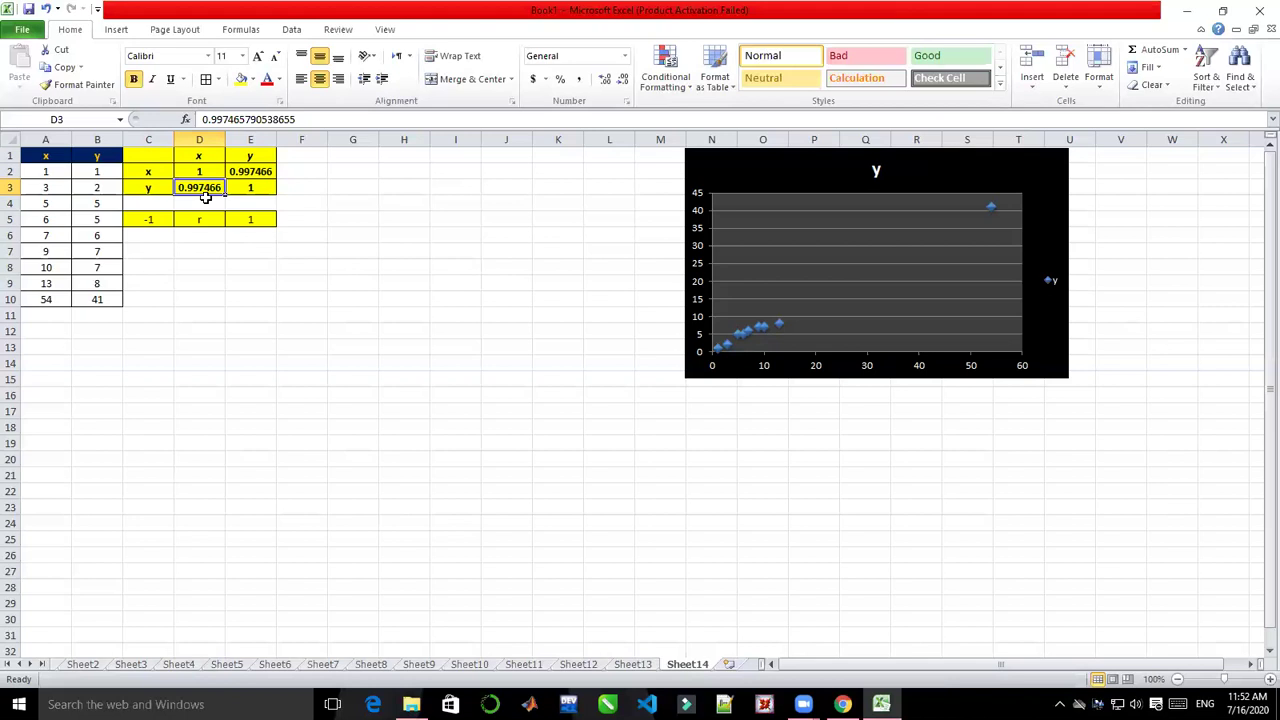
click(249, 220)
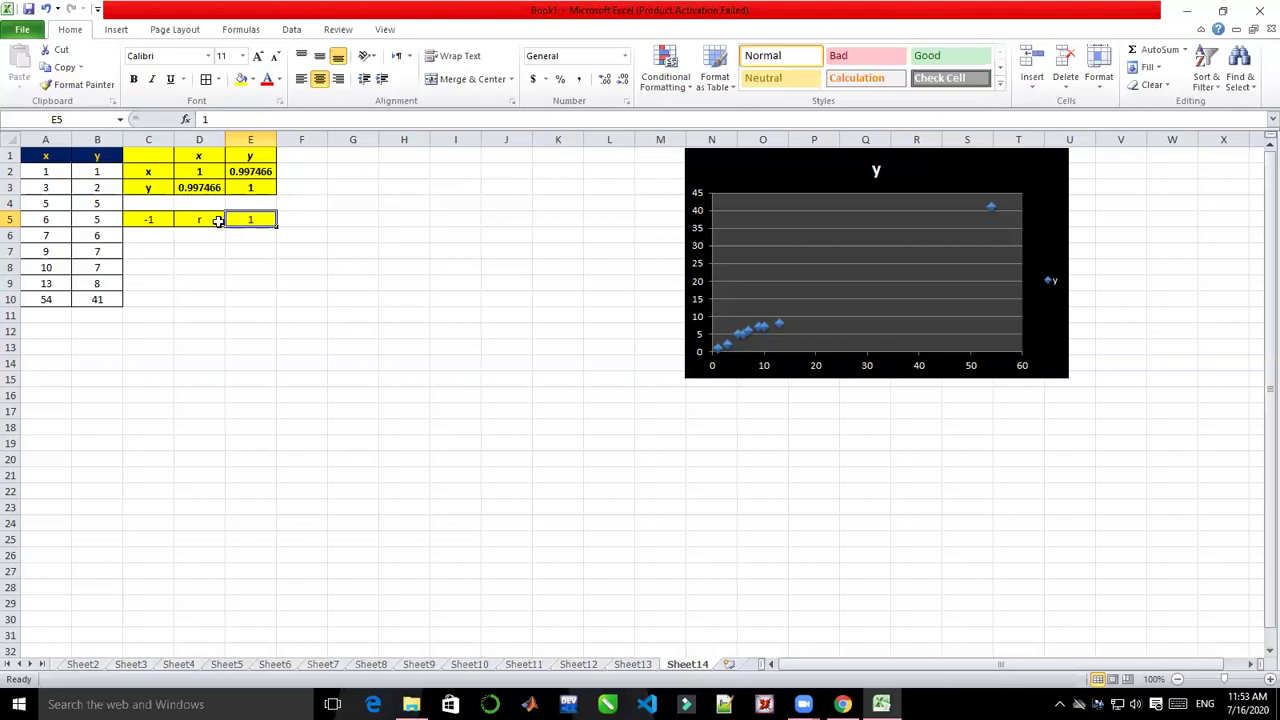
click(160, 221)
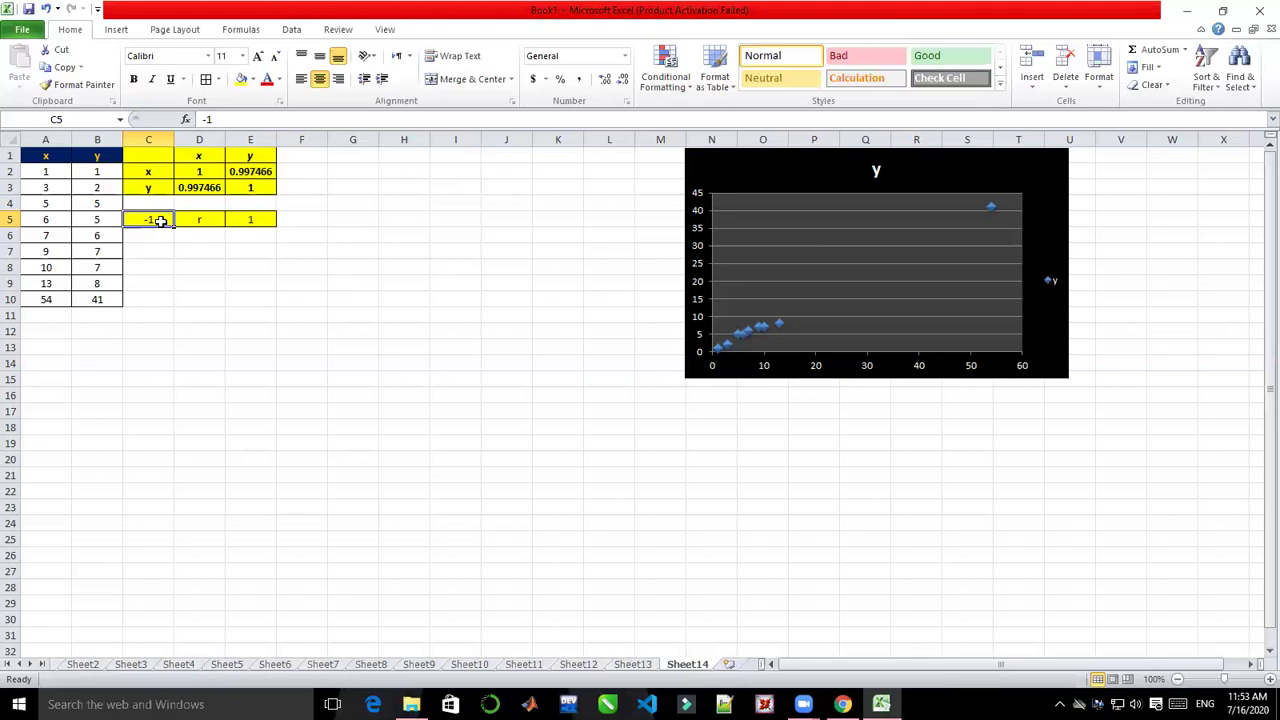
click(245, 219)
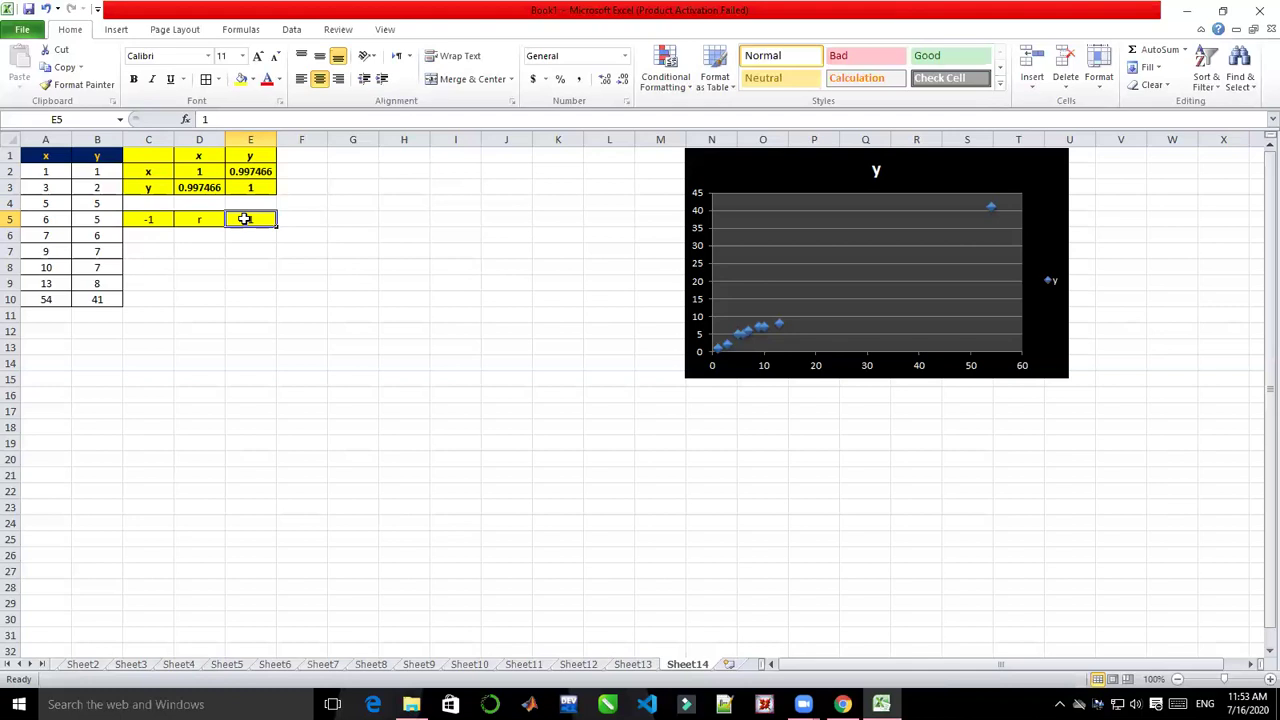
mouse_move(244, 218)
mouse_down()
mouse_move(217, 181)
mouse_move(250, 219)
mouse_up()
click(222, 252)
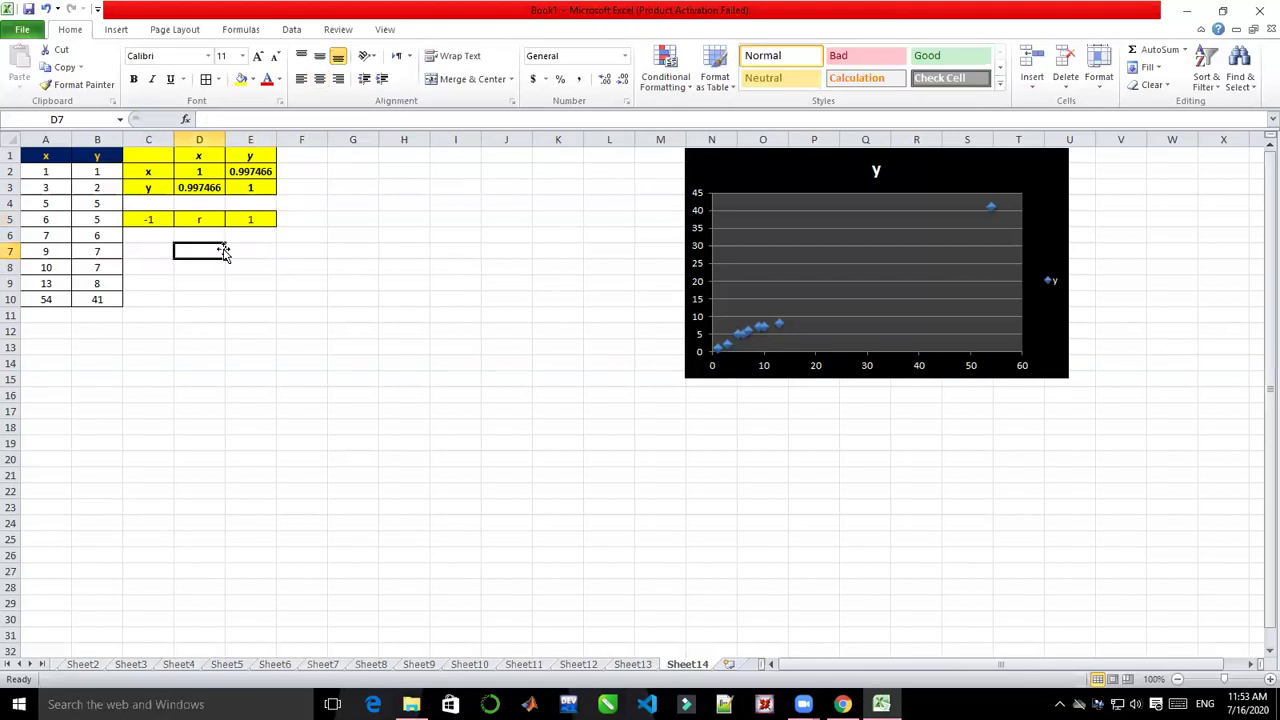
click(352, 263)
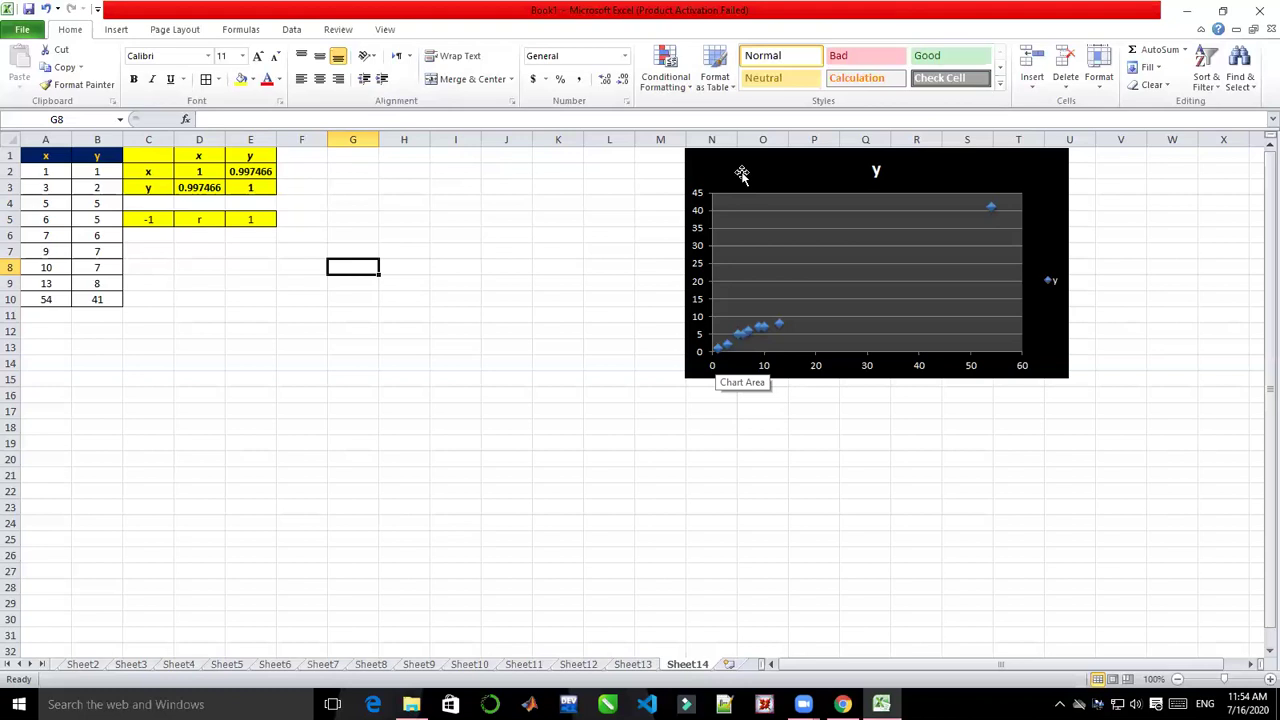
- Move the scatter chart over columns Q to X and enter the headings x in L1 and f(x) in M1
drag(741, 173, 896, 166)
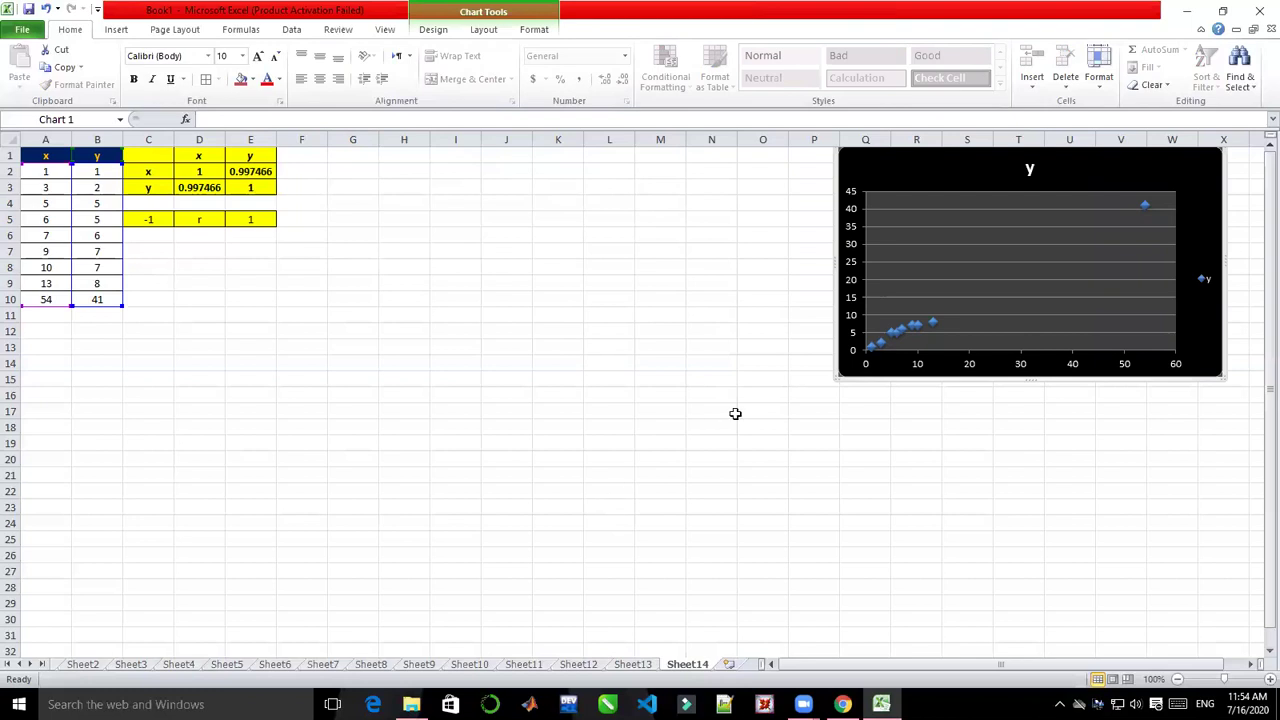
drag(918, 172, 955, 177)
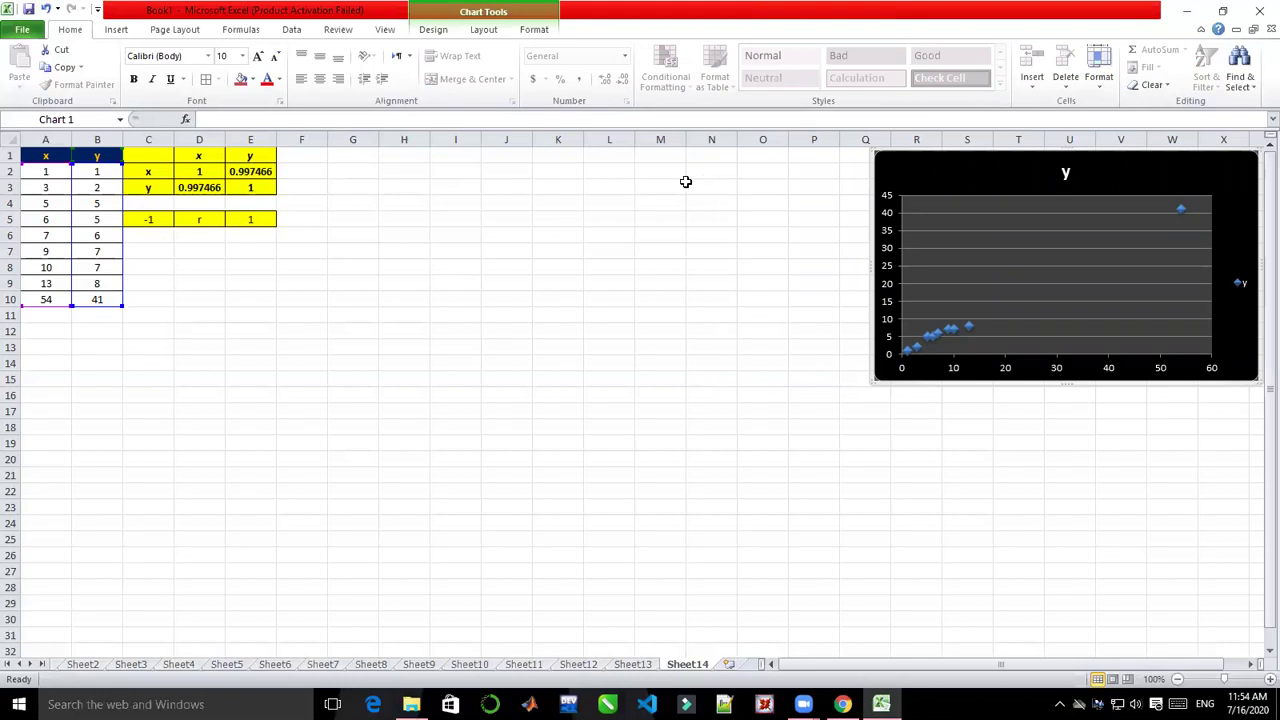
click(606, 158)
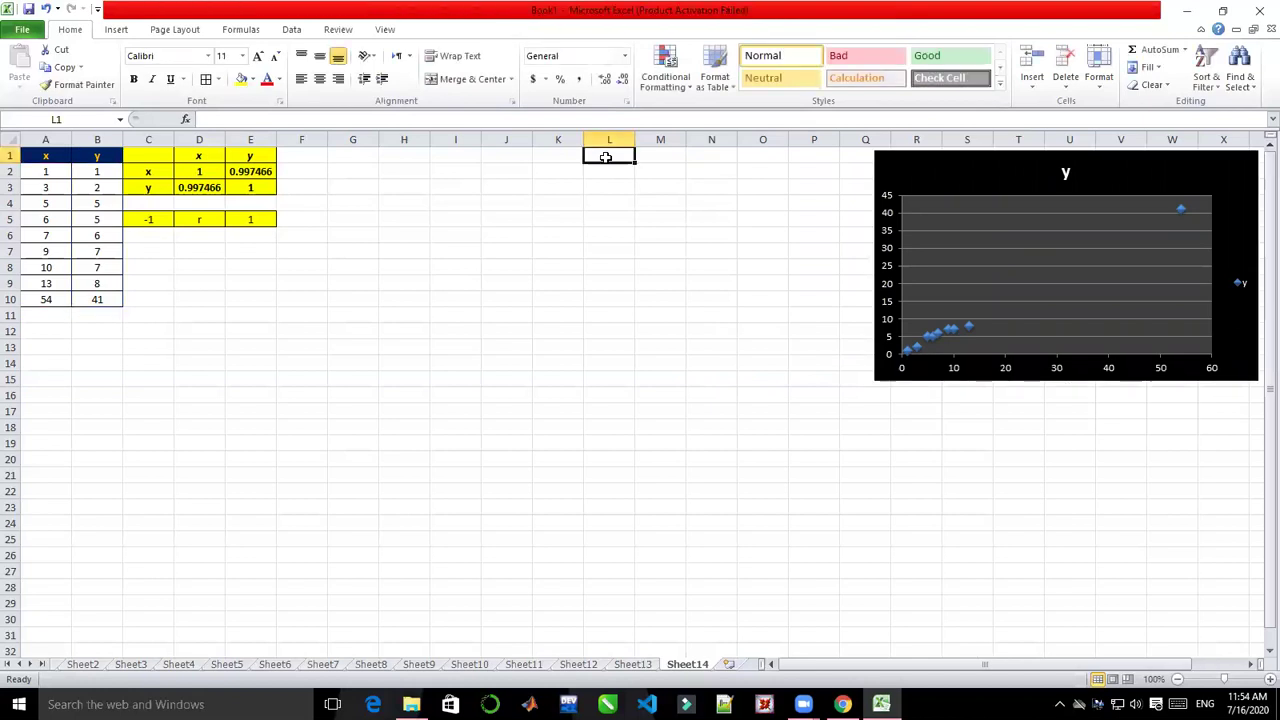
text(x)
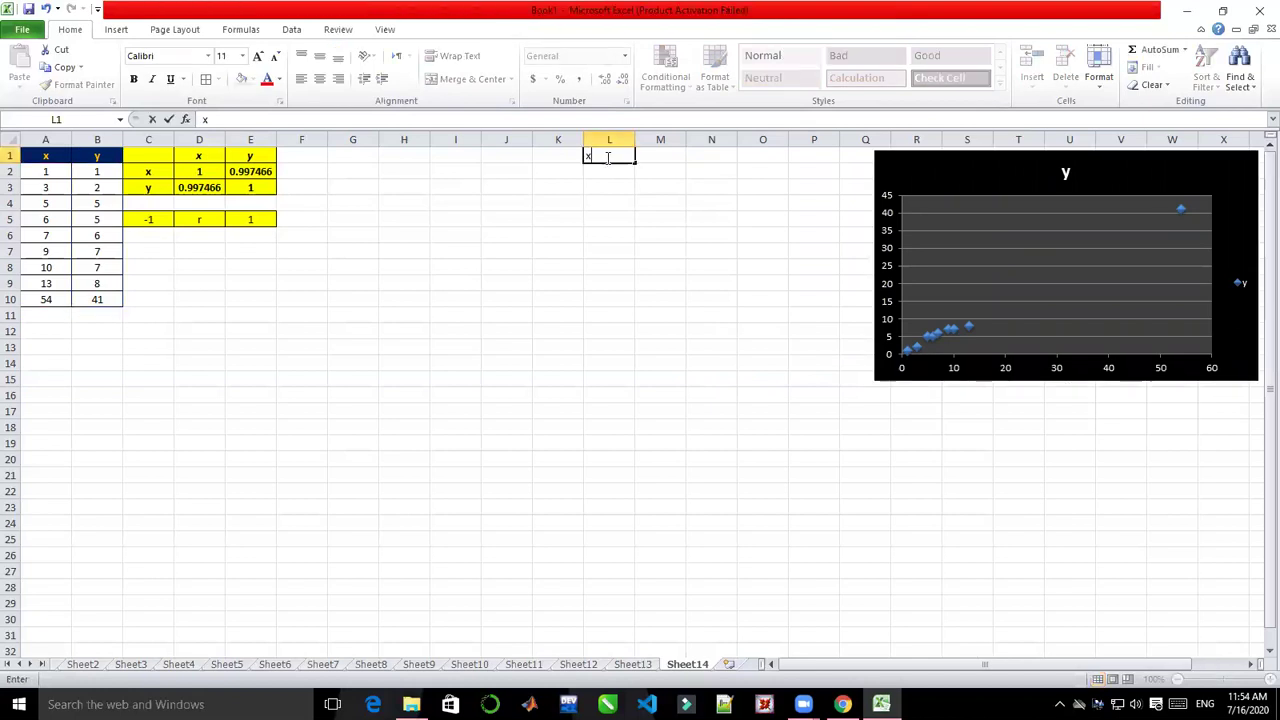
click(670, 155)
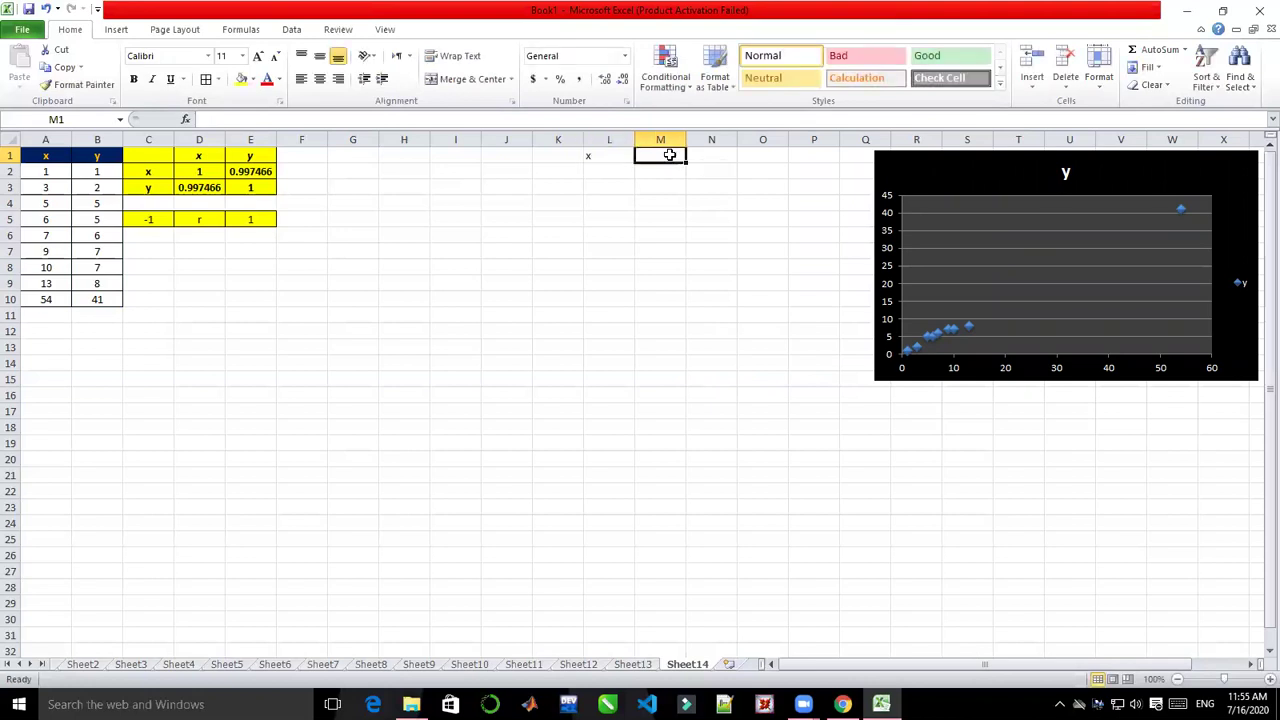
text(f9)
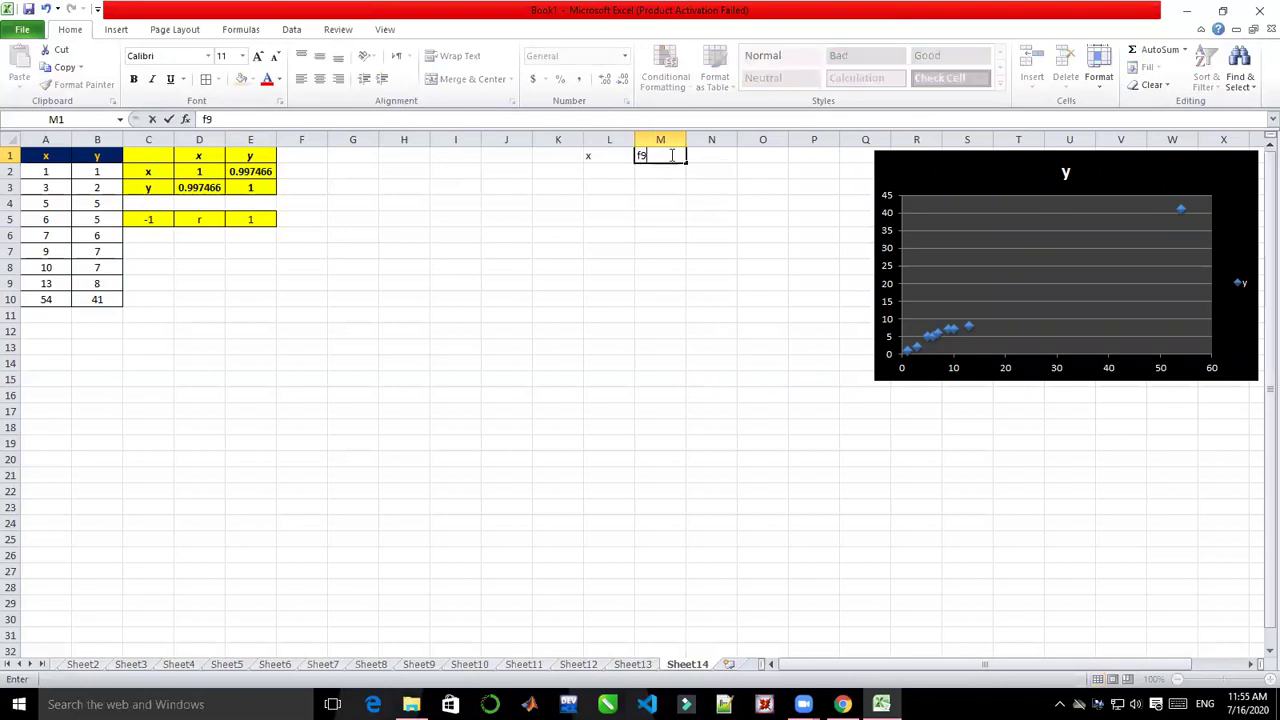
key(BackSpace)
text(9)
key(BackSpace)
text((x))
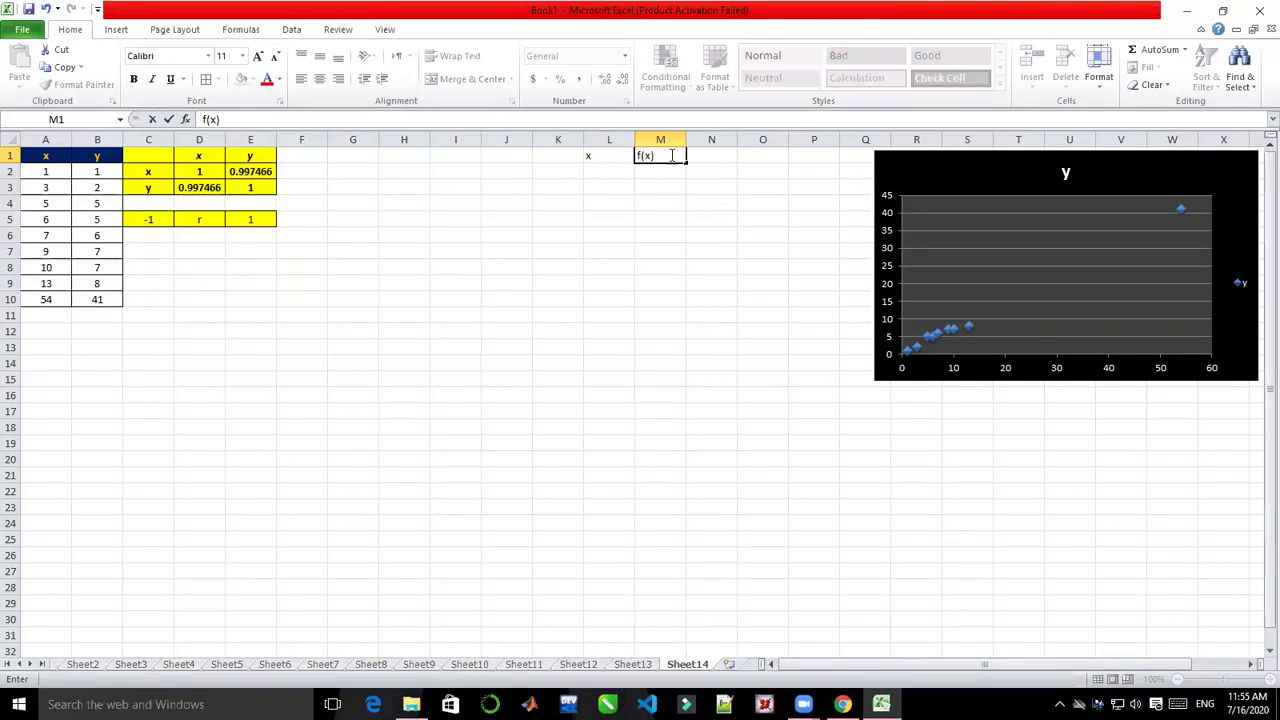
- Copy the X column I1:I62 from Sheet12 and paste it into Sheet14 starting at L2
click(605, 171)
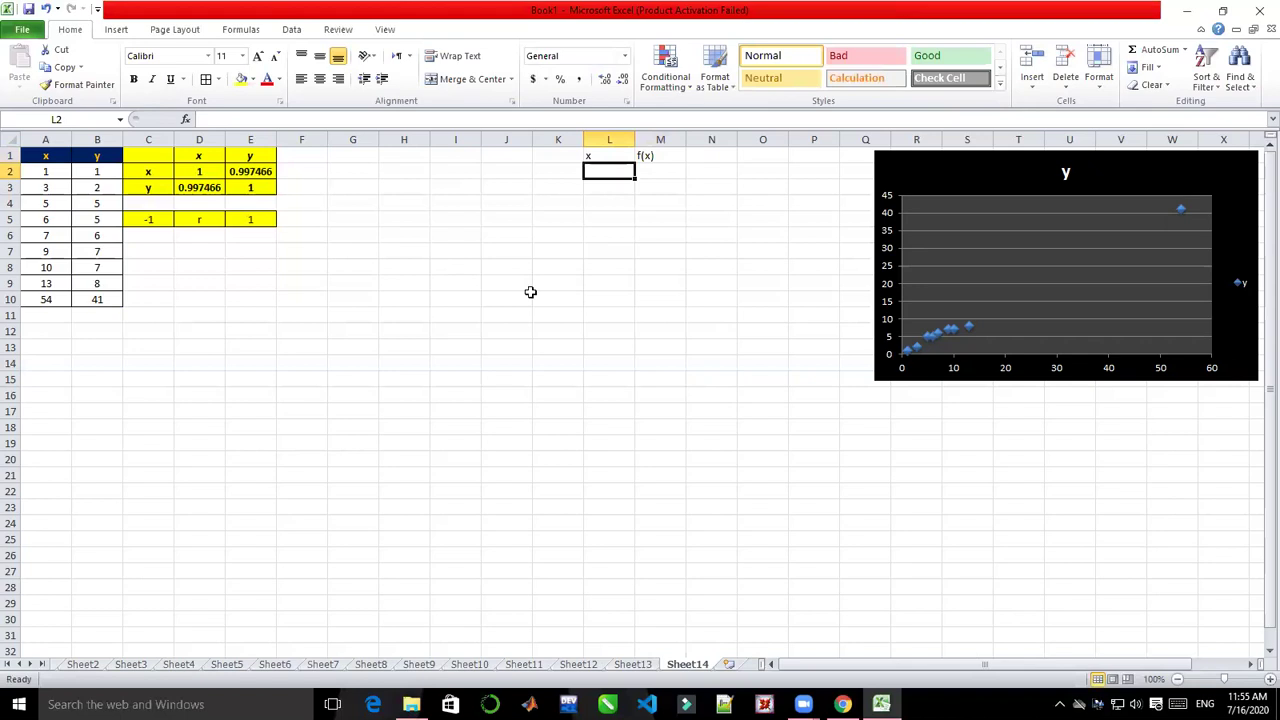
click(632, 665)
click(578, 665)
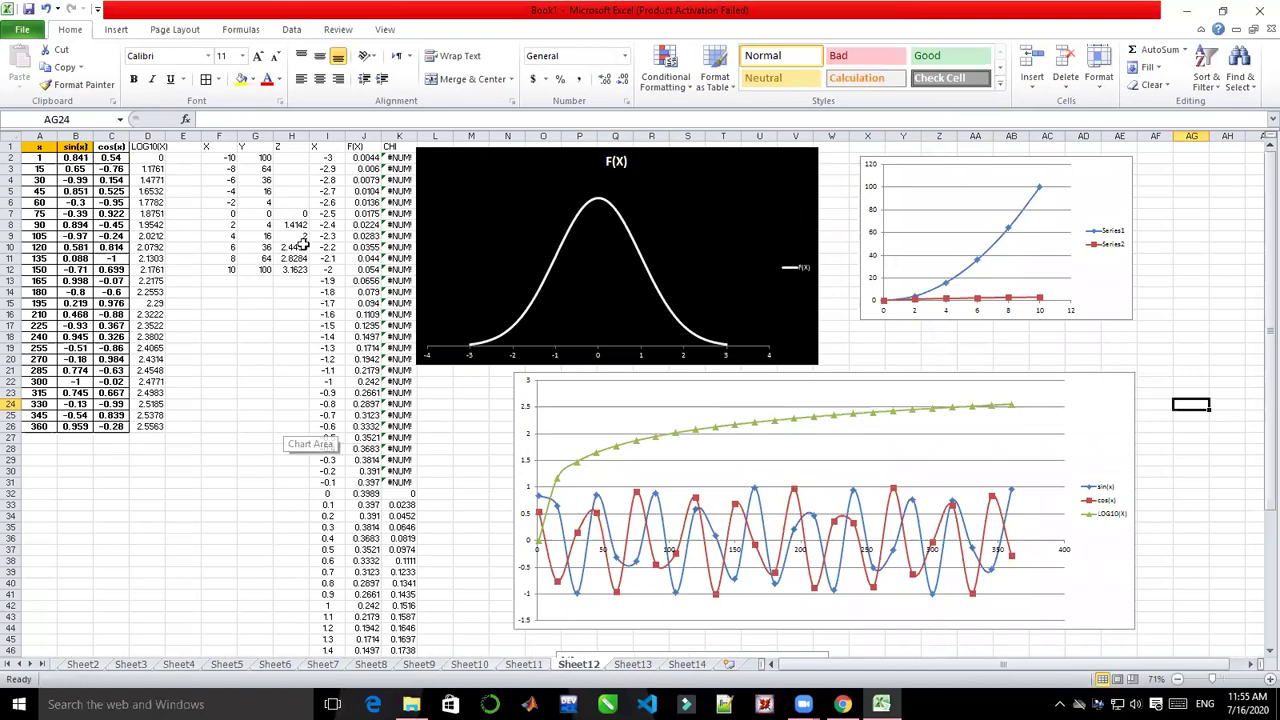
click(320, 147)
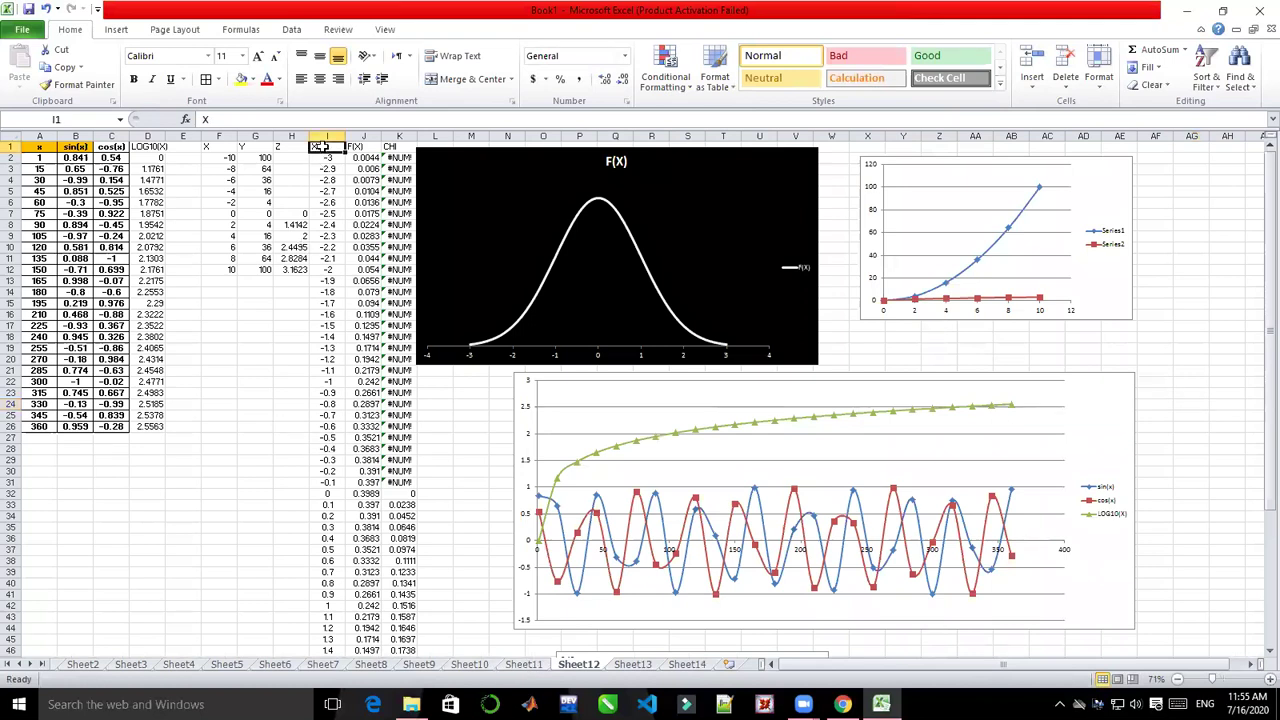
drag(320, 147, 315, 483)
key(ctrl+c)
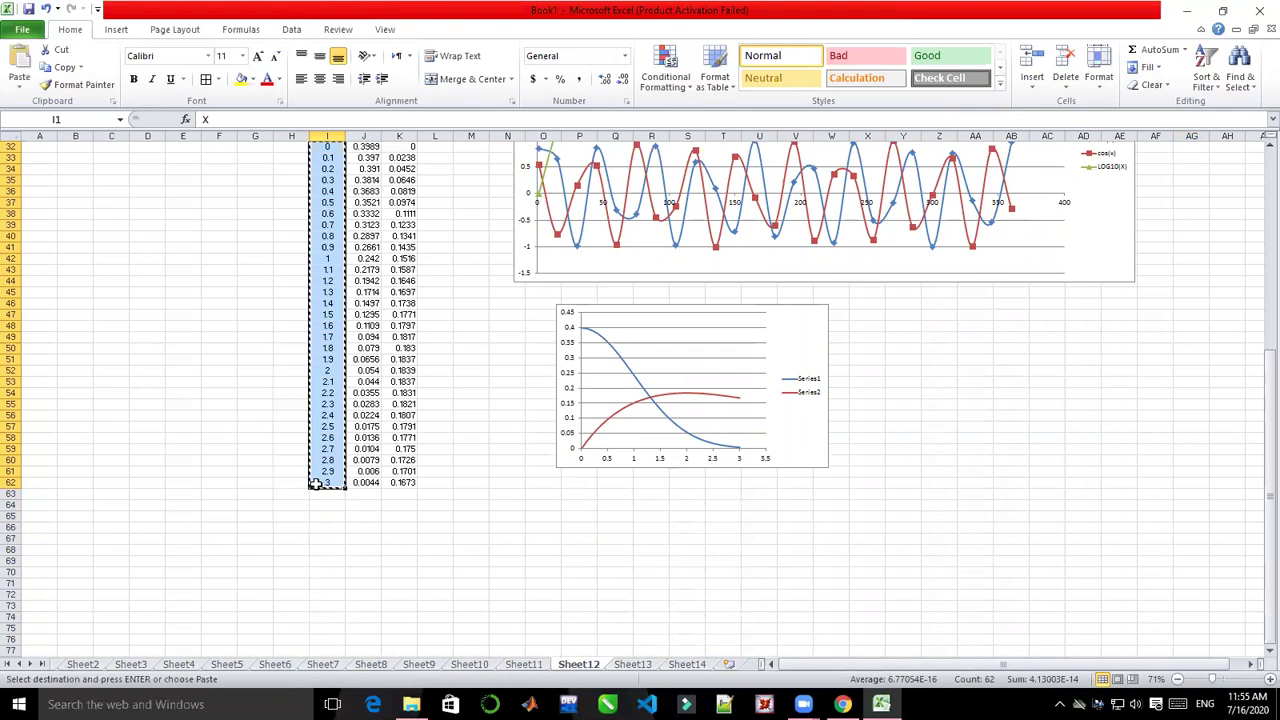
click(693, 667)
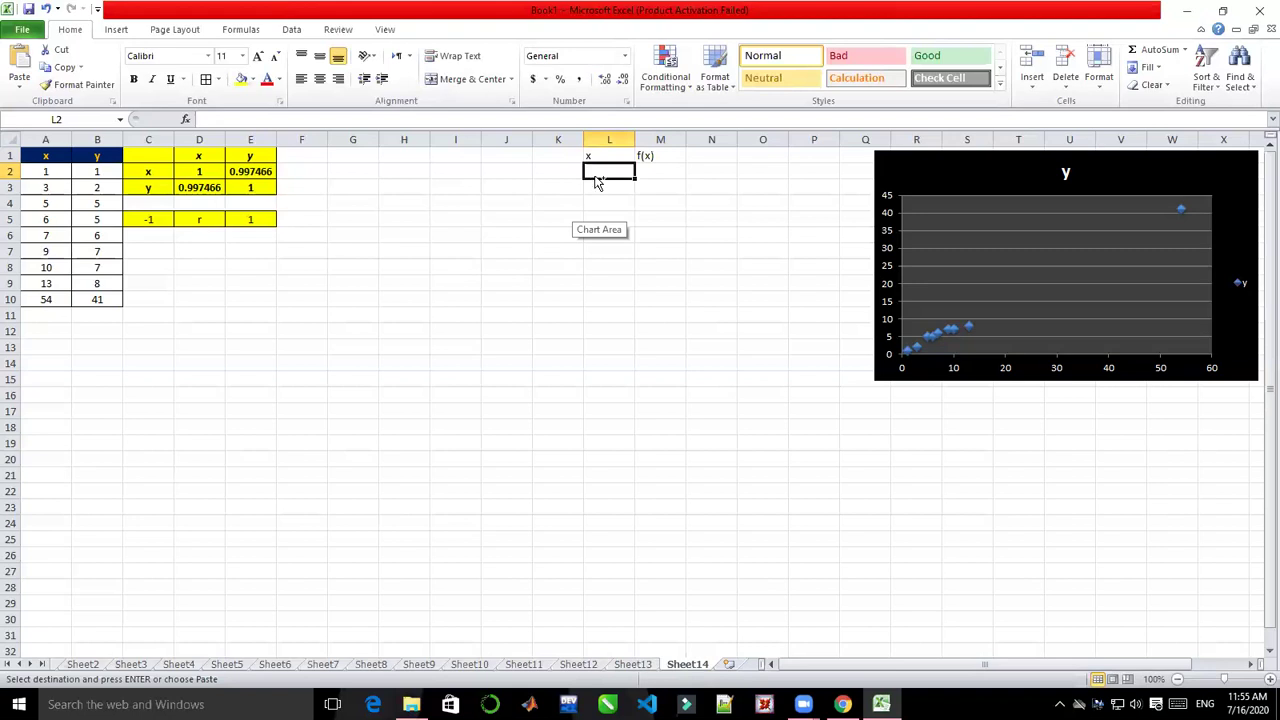
key(ctrl+v)
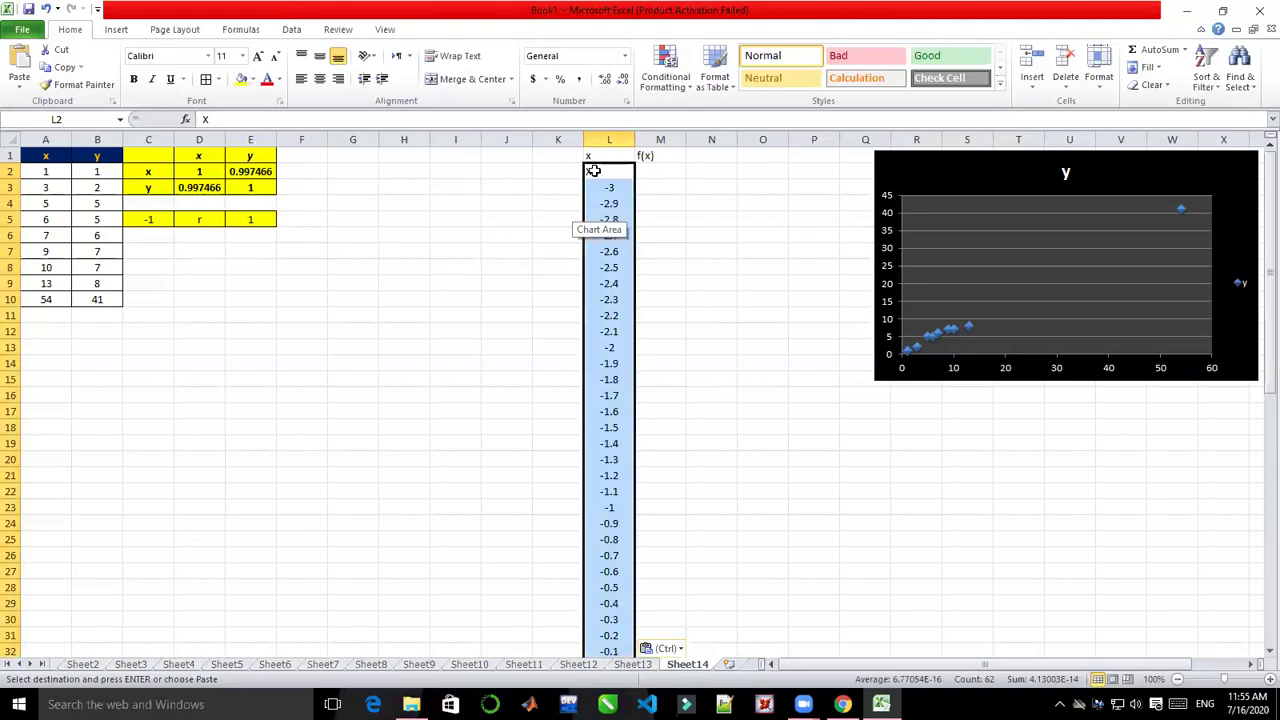
- Clear the duplicate x heading in L1 and move the f(x) heading from M1 to M2
click(594, 173)
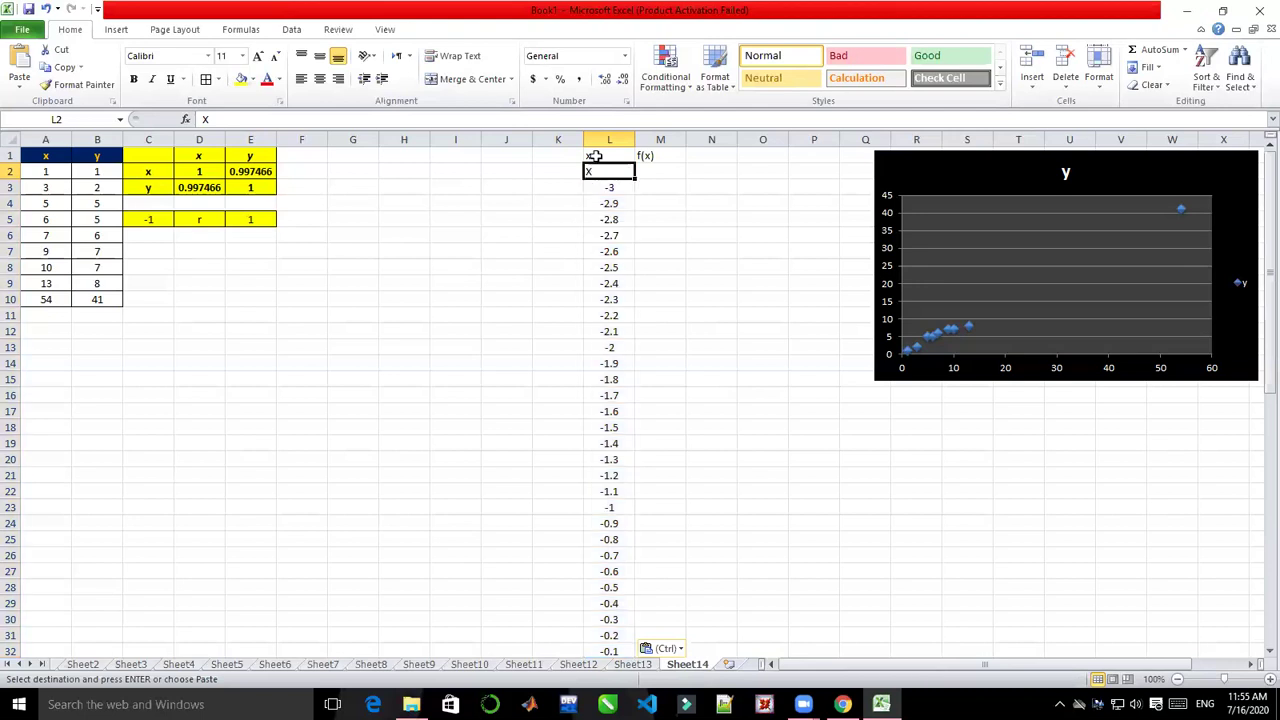
click(594, 156)
key(BackSpace)
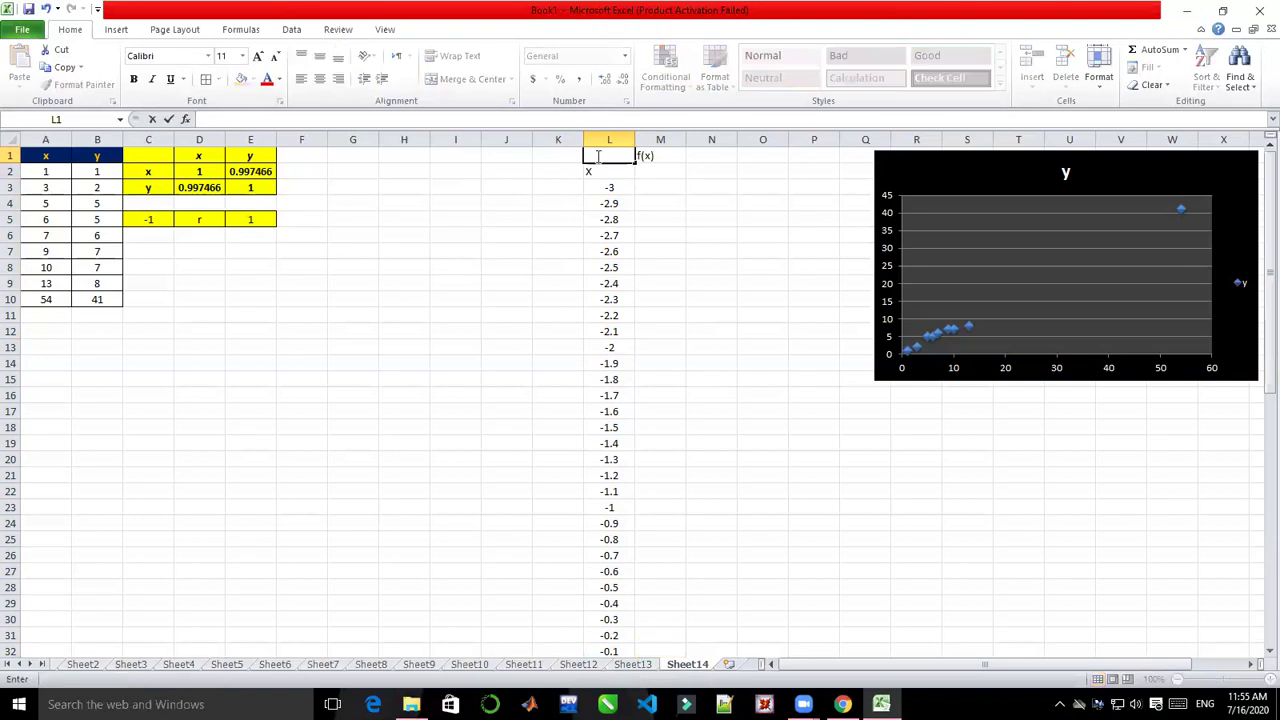
click(654, 155)
key(ctrl+c)
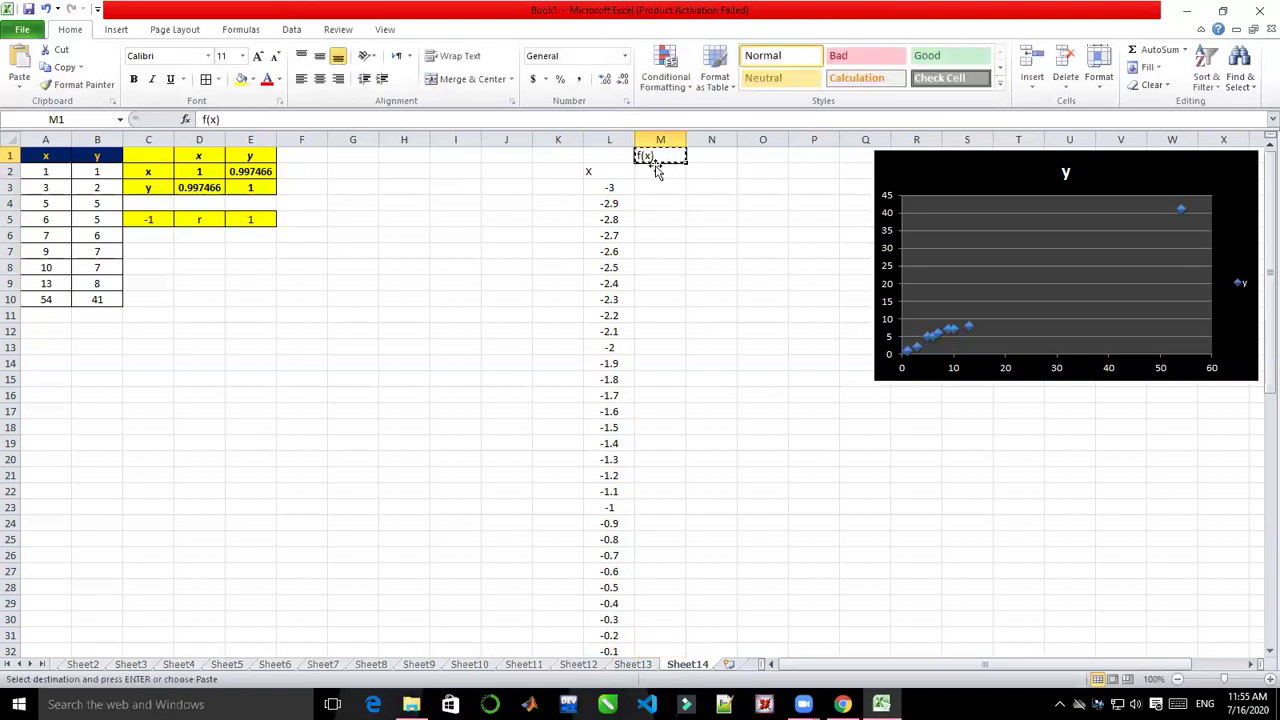
click(655, 172)
key(Return)
click(657, 192)
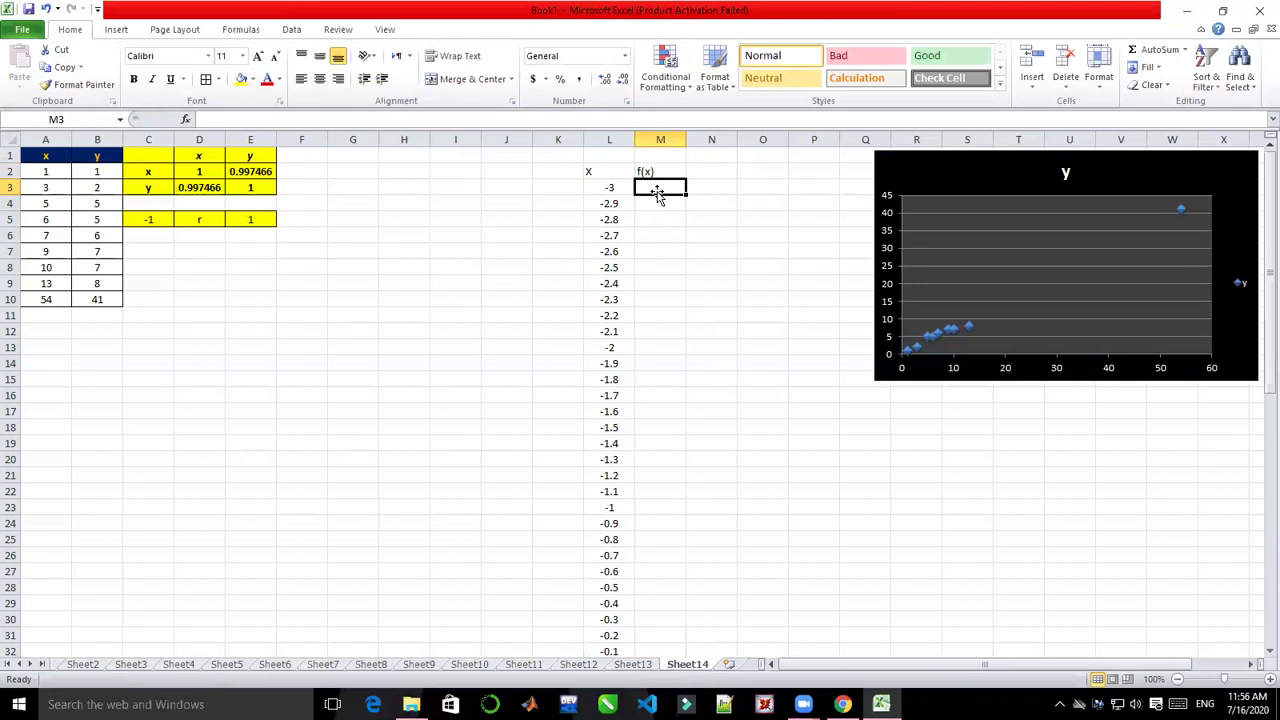
drag(657, 193, 966, 366)
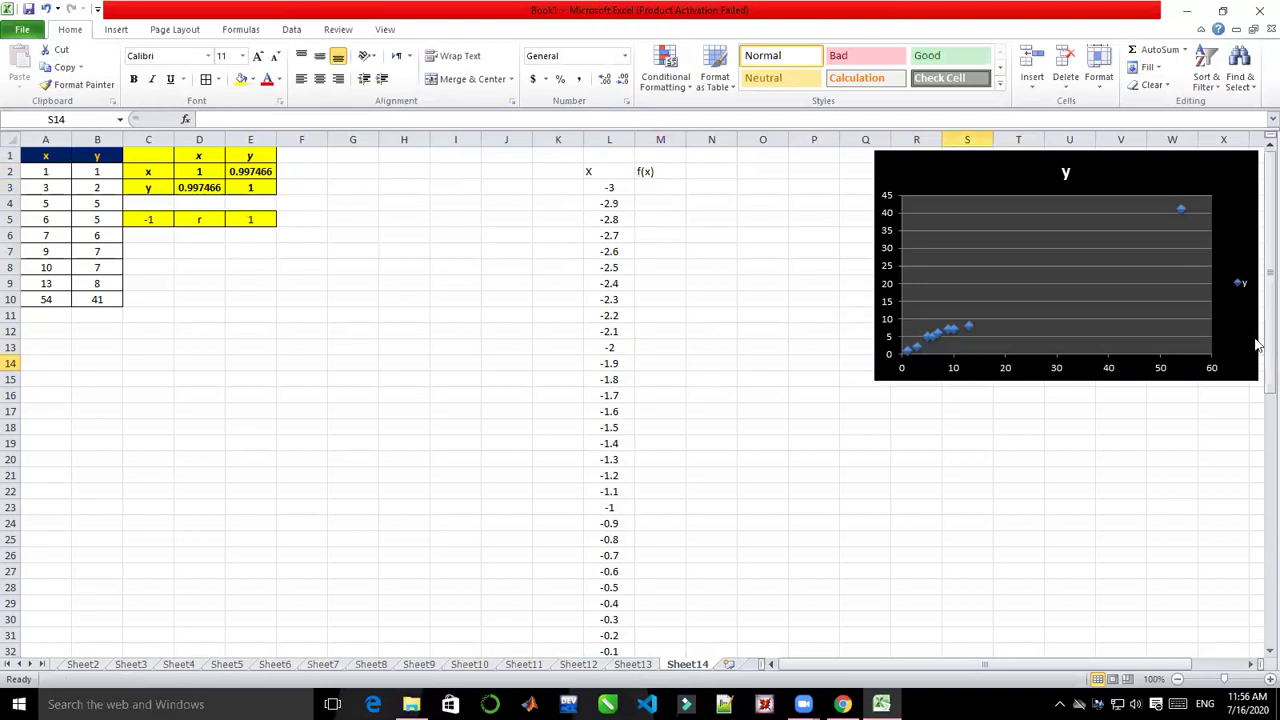
drag(1258, 345, 1258, 468)
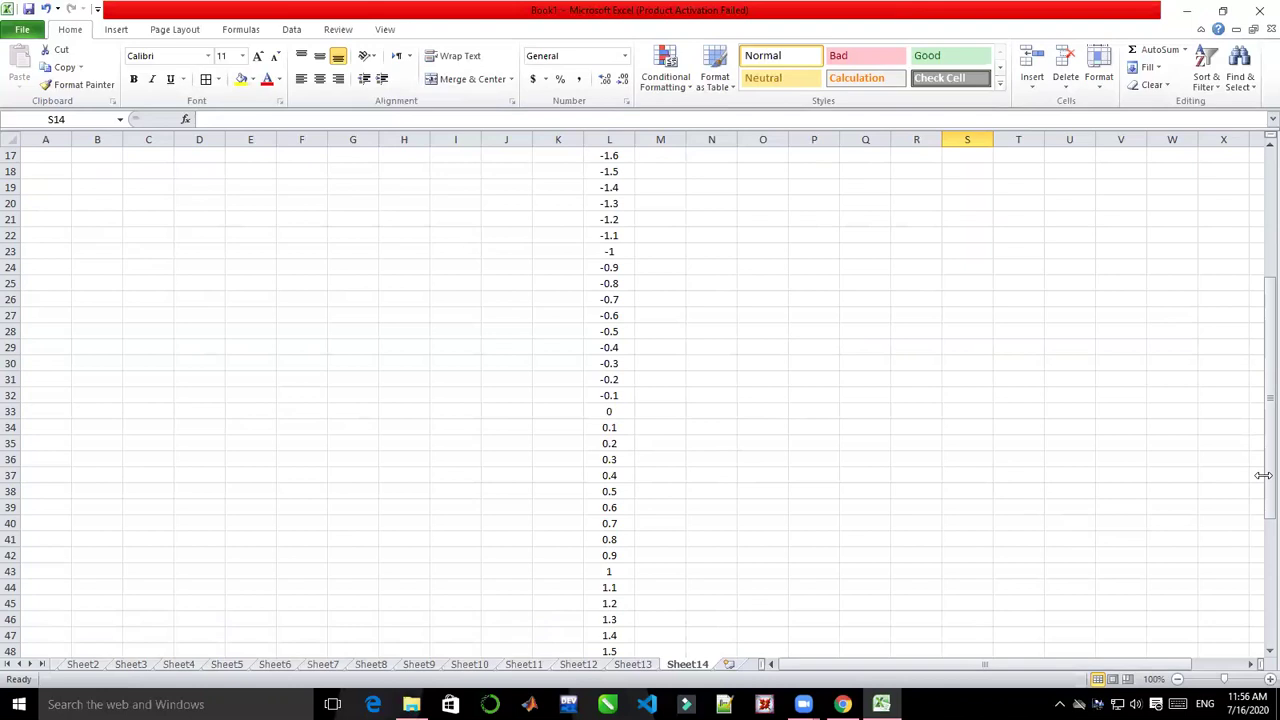
drag(1258, 483, 1258, 315)
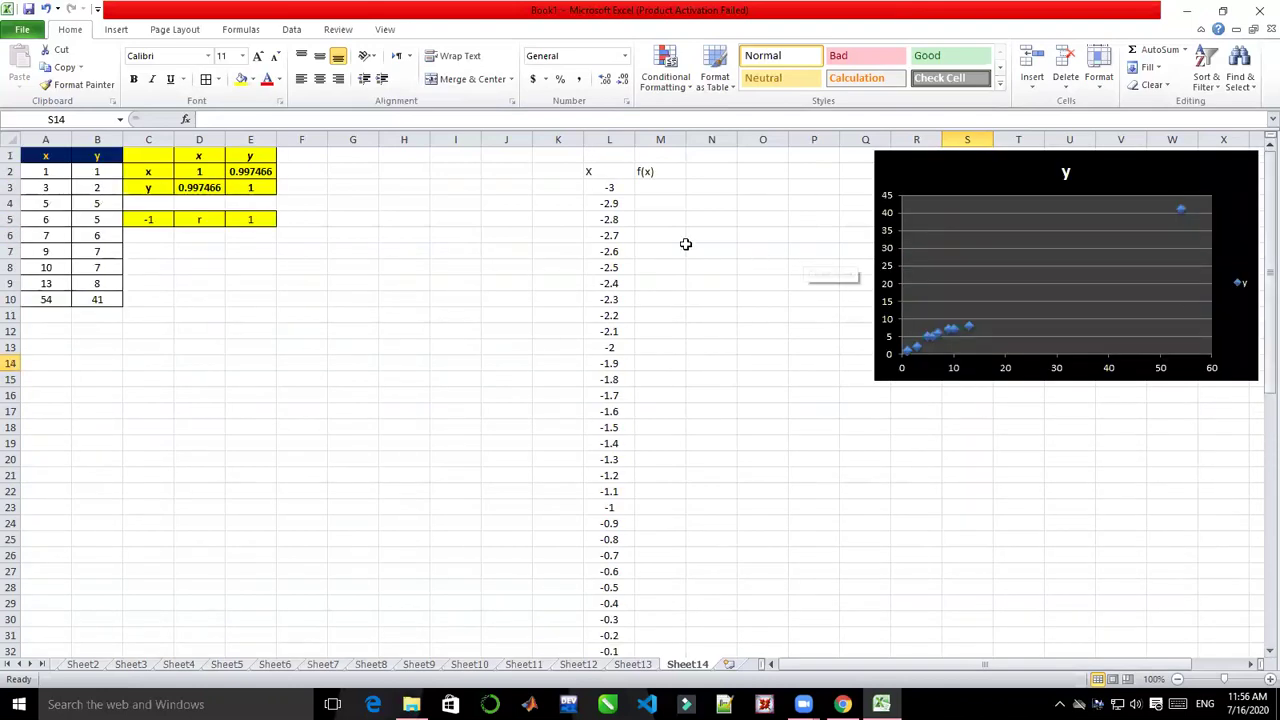
click(647, 188)
text(=)
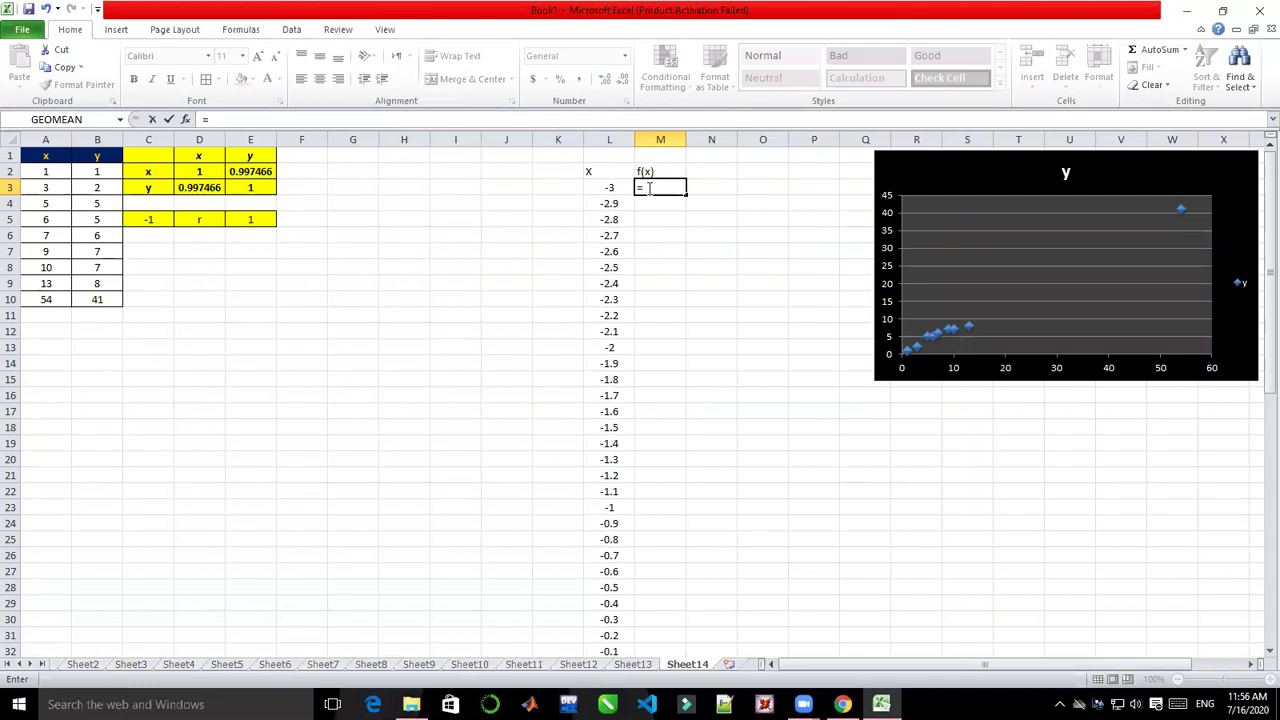
text(S)
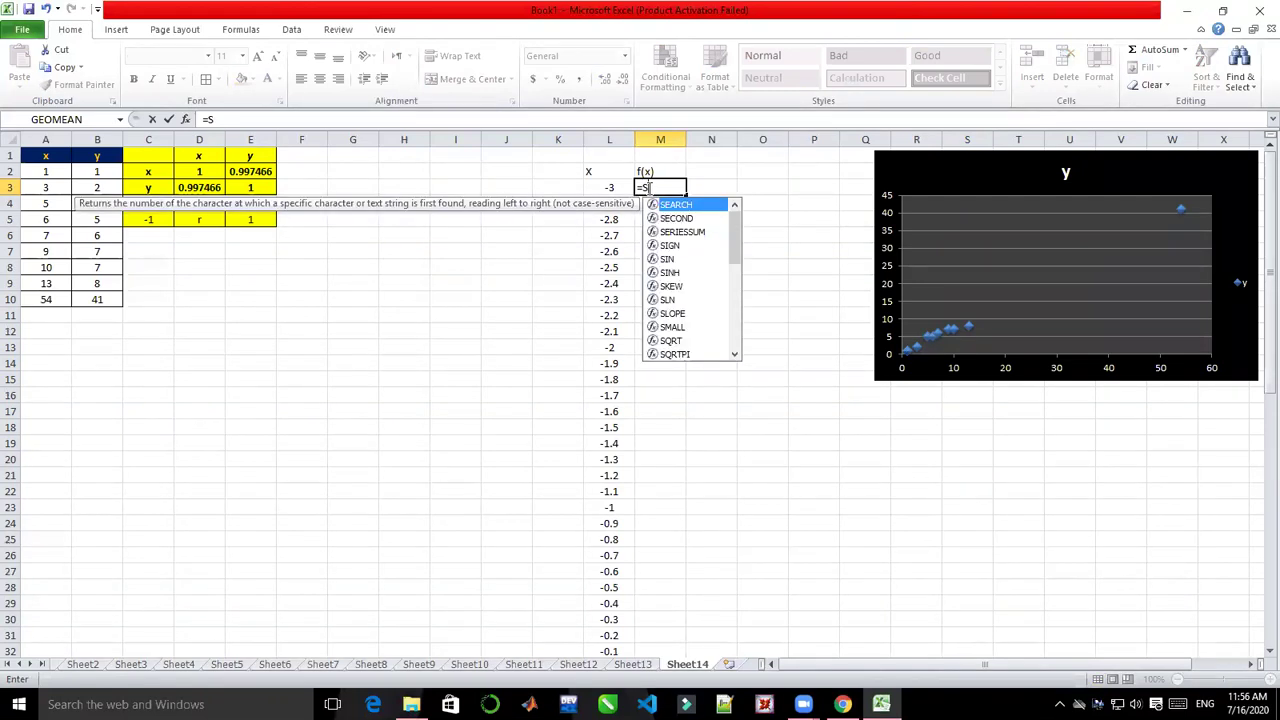
text(T)
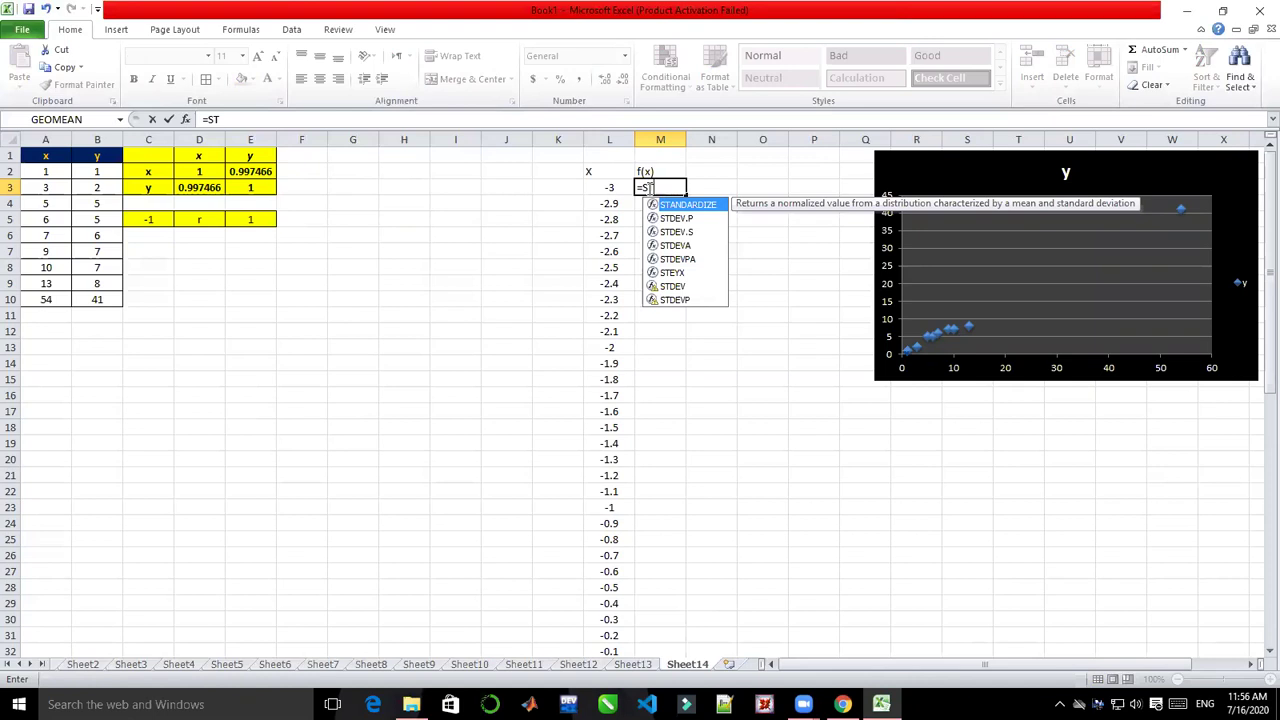
text(A)
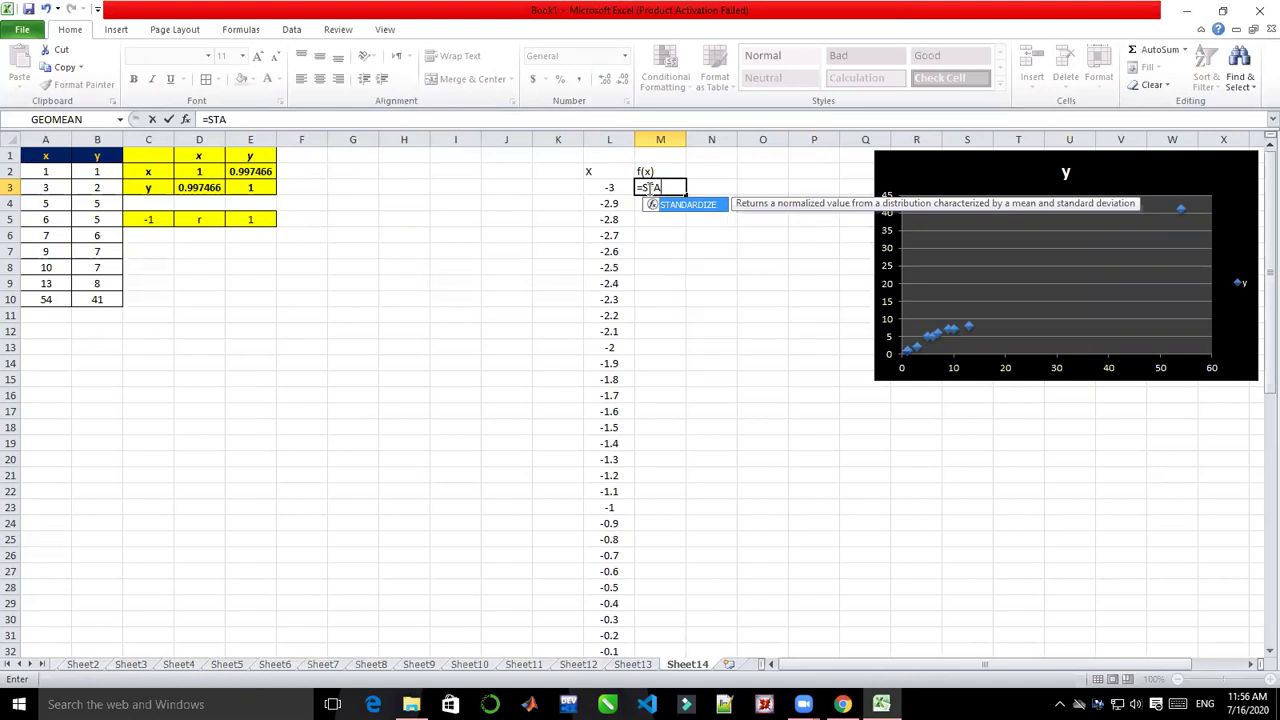
key(BackSpace)
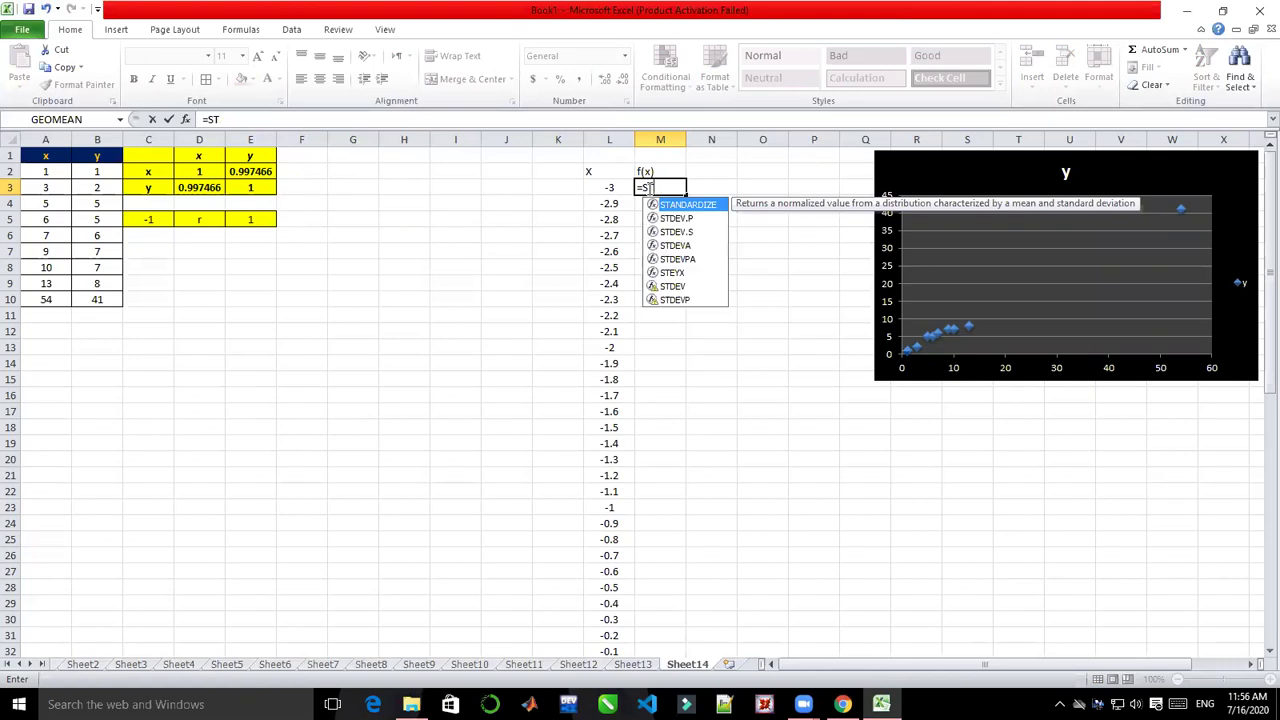
key(BackSpace)
key(BackSpace)
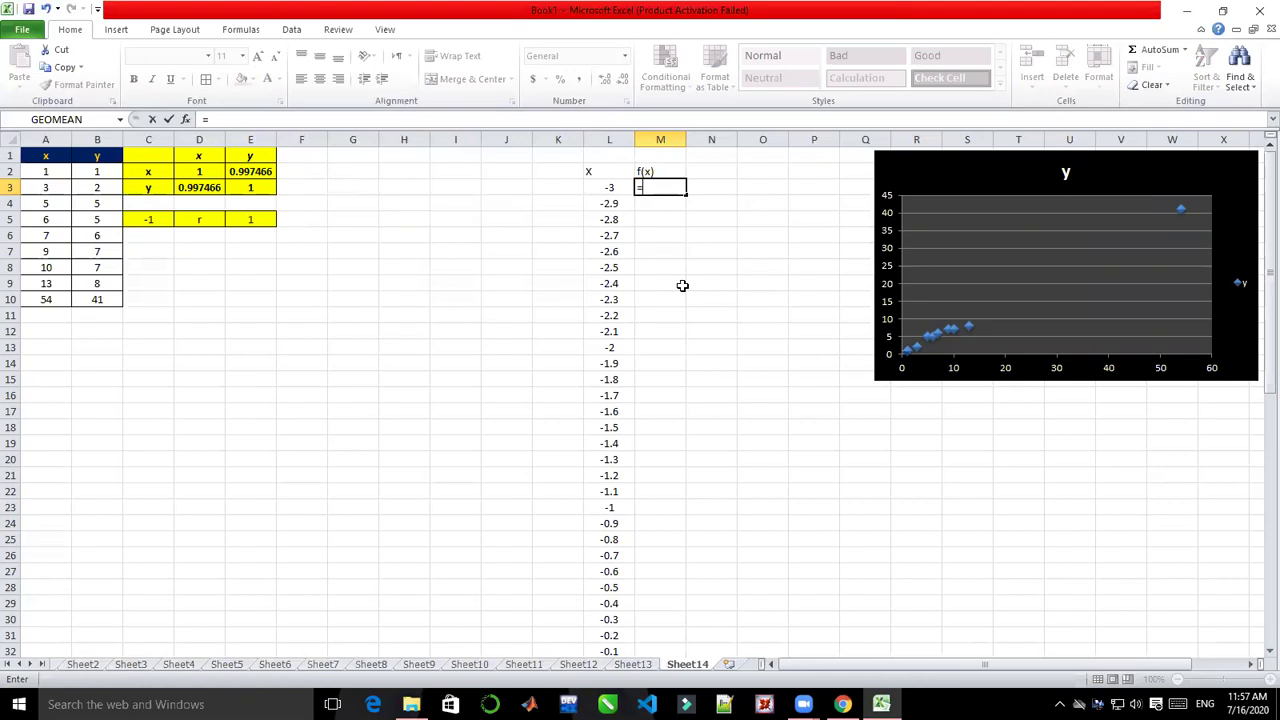
- Try to fill M3 on Sheet14 with a formula reference to a cell on Sheet12
click(628, 666)
click(580, 666)
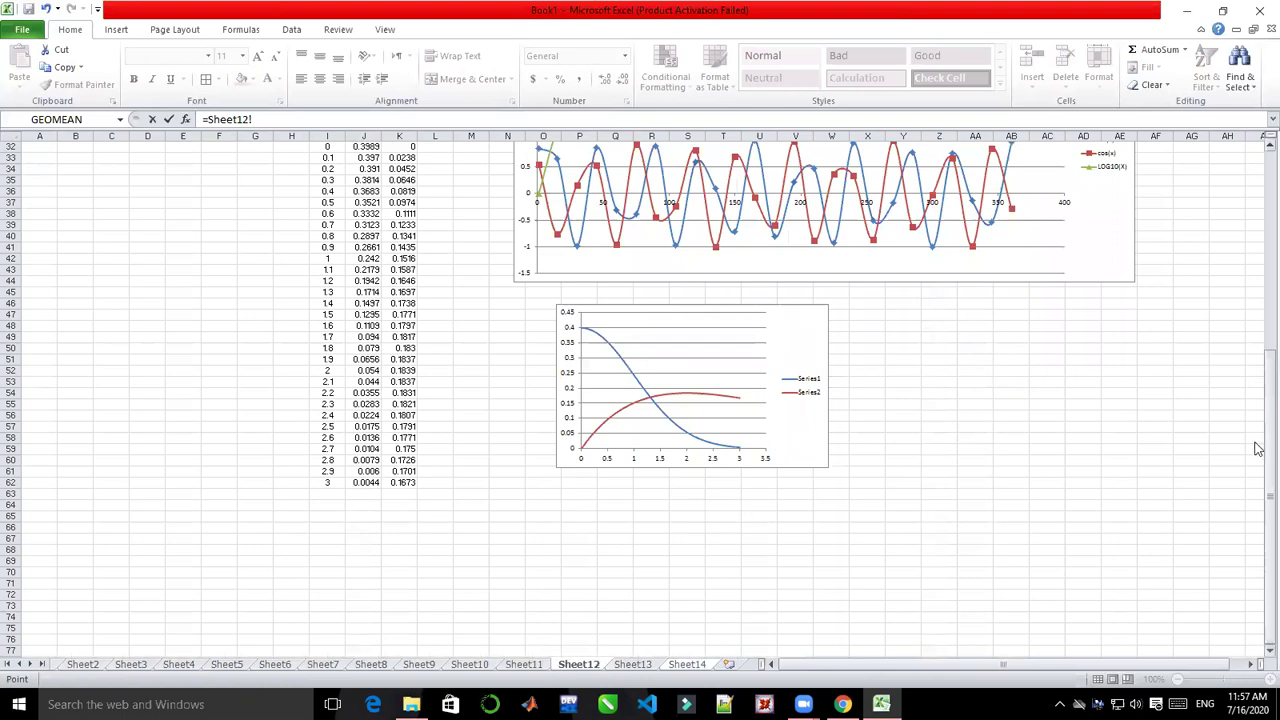
drag(1258, 356, 1258, 247)
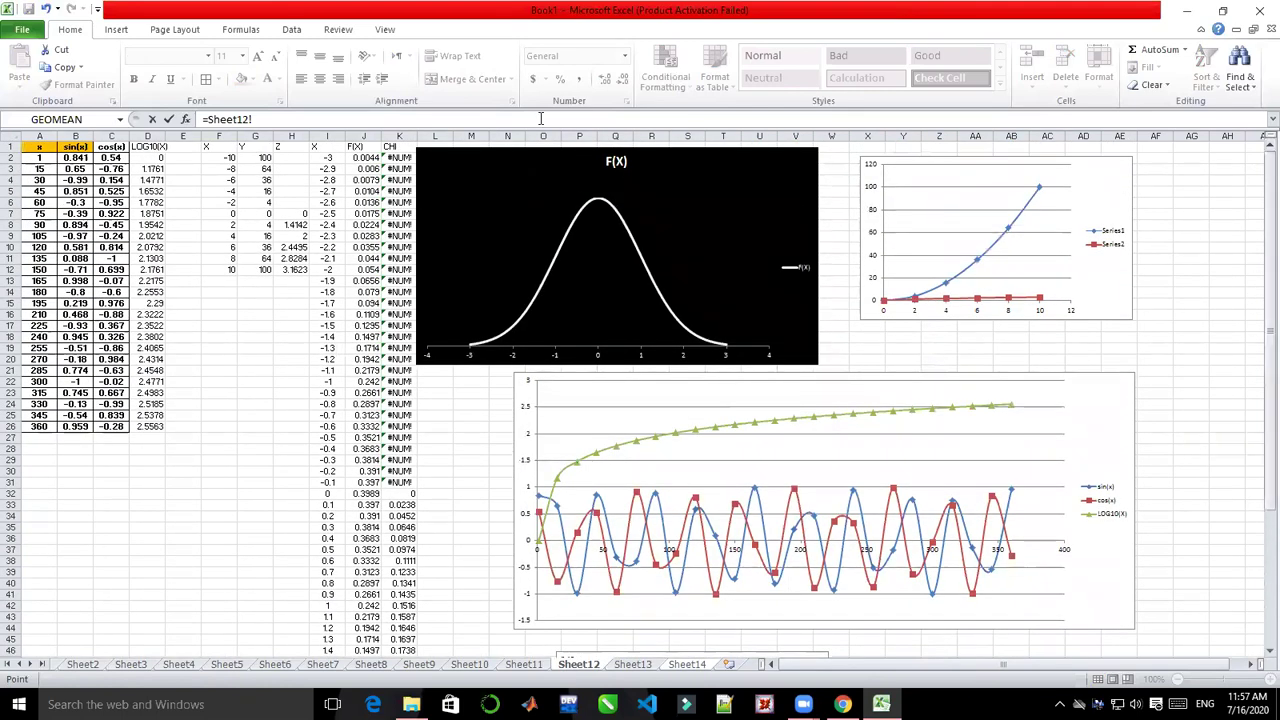
click(357, 158)
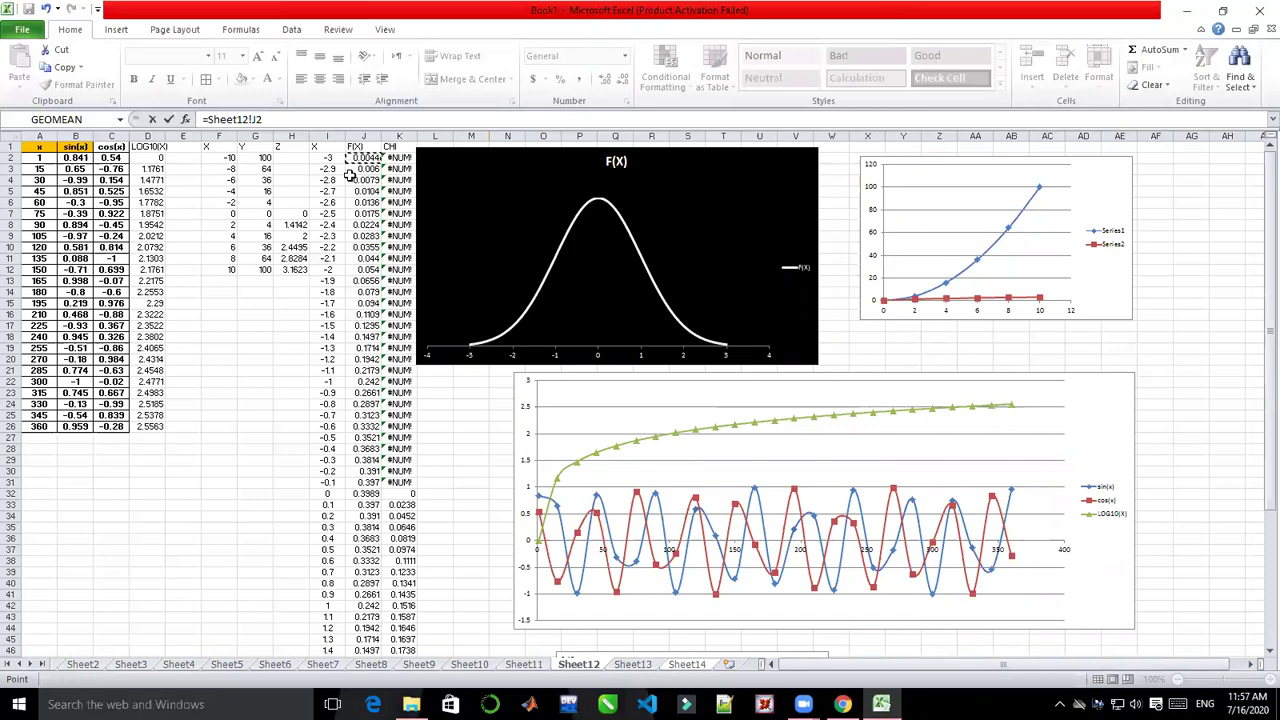
click(356, 170)
click(358, 159)
click(357, 147)
click(357, 158)
key(Down)
key(Down)
click(367, 158)
click(211, 371)
key(Return)
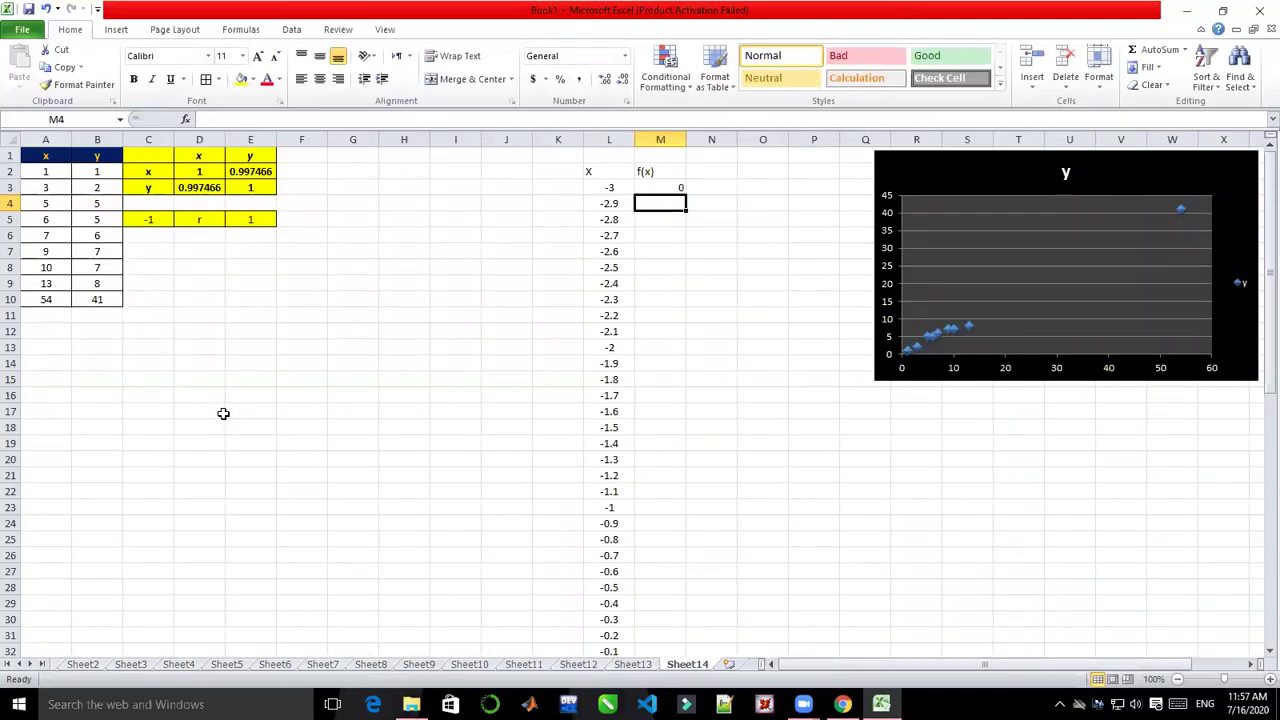
- Inspect the formula behind the first F(X) value in cell J2 of Sheet12
double_click(669, 203)
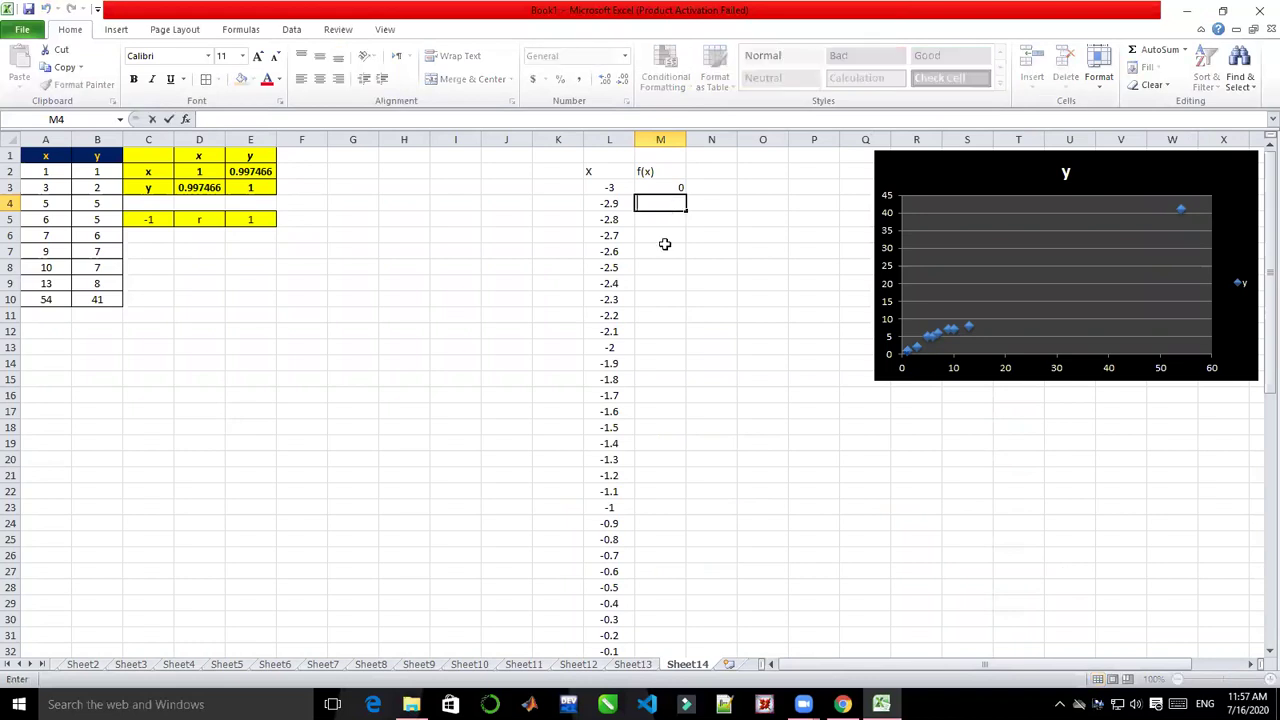
click(530, 665)
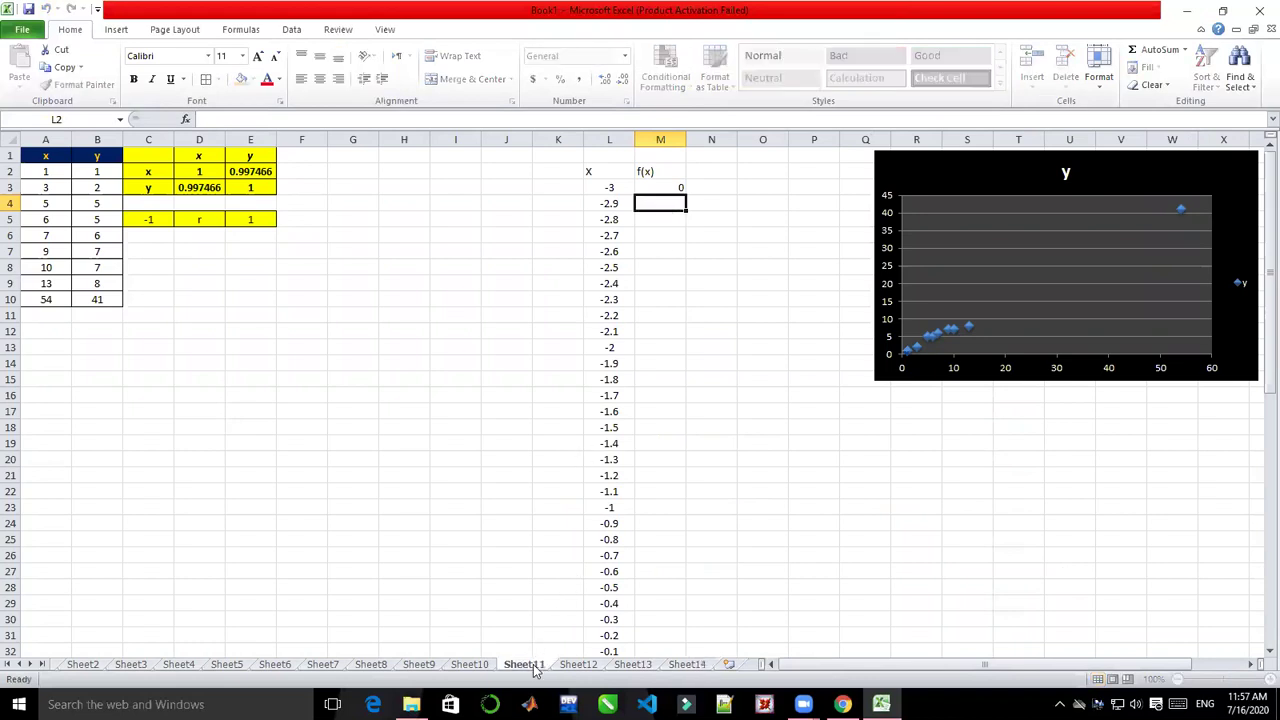
click(576, 665)
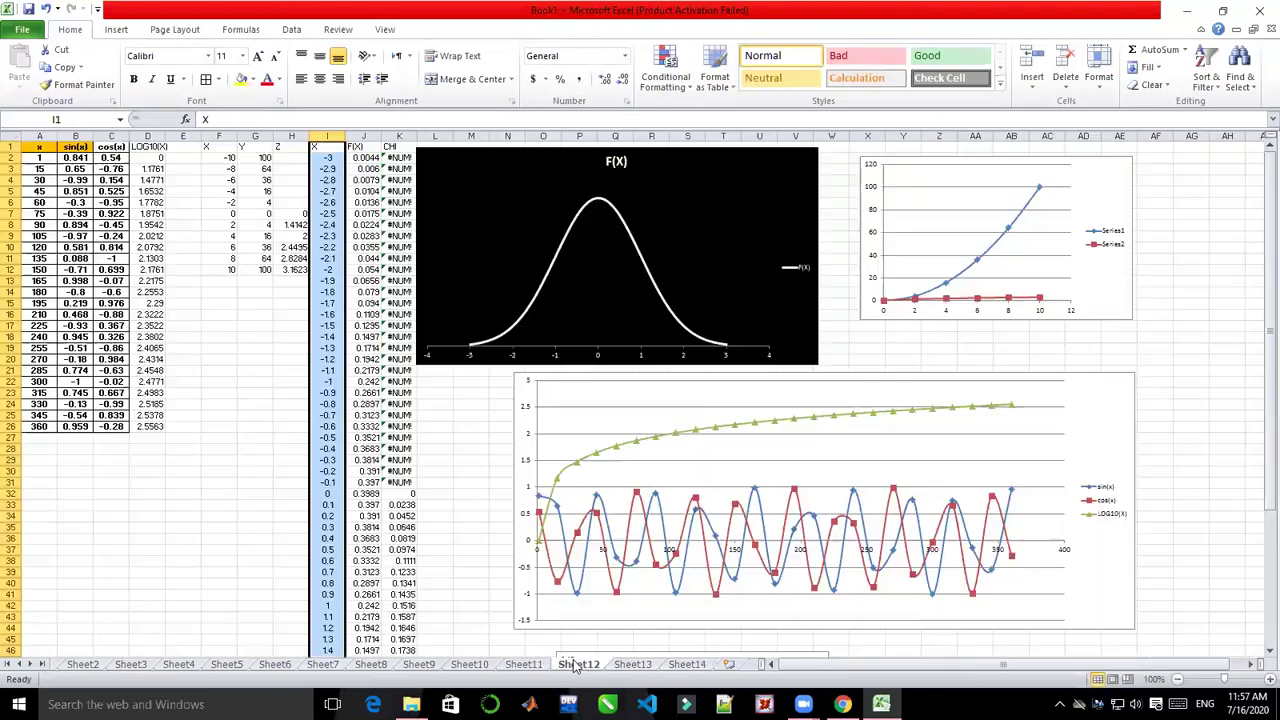
click(215, 381)
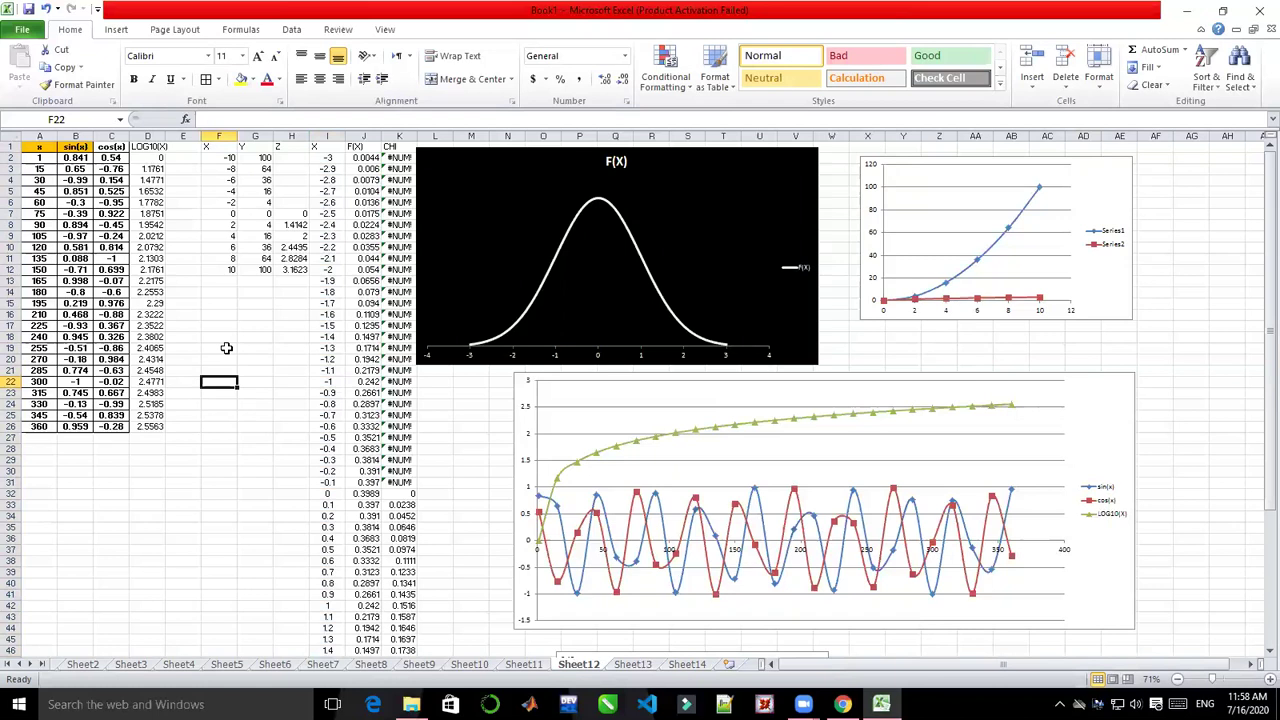
click(366, 158)
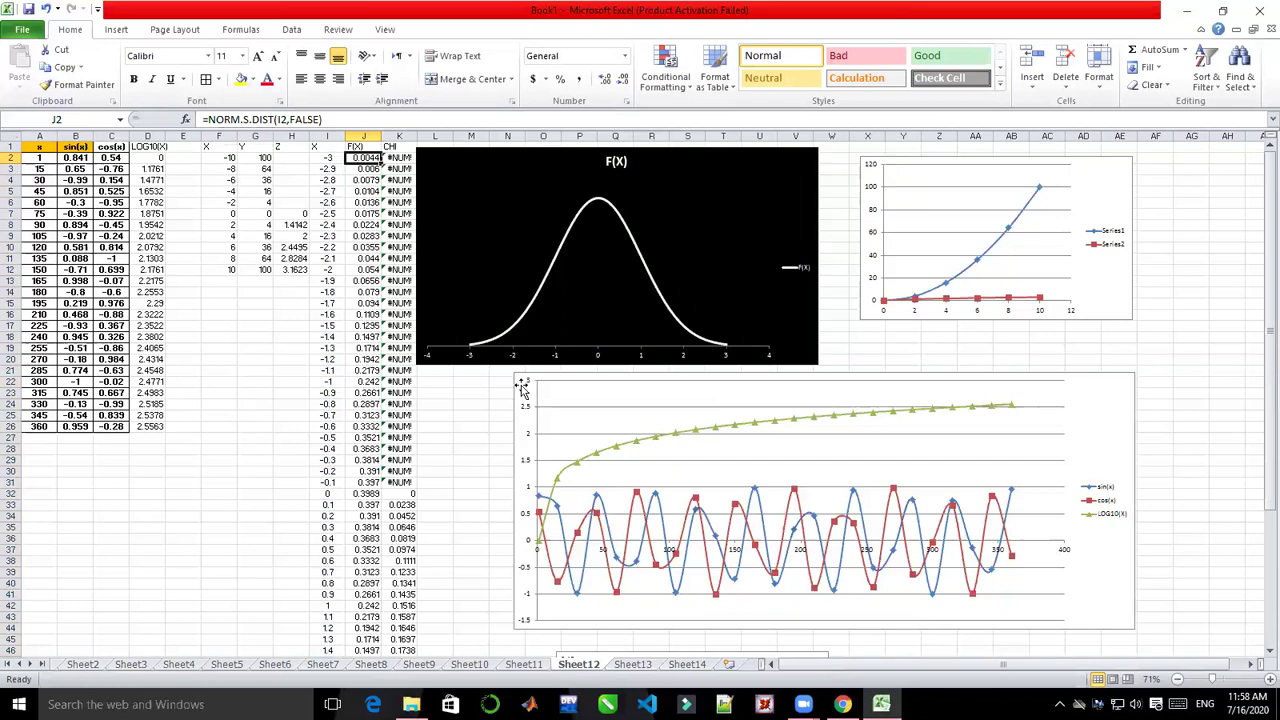
- Enter the standard normal density formula =NORM.S.DIST(L3,FALSE) in cell M3 of Sheet14
click(695, 667)
click(664, 187)
text(=)
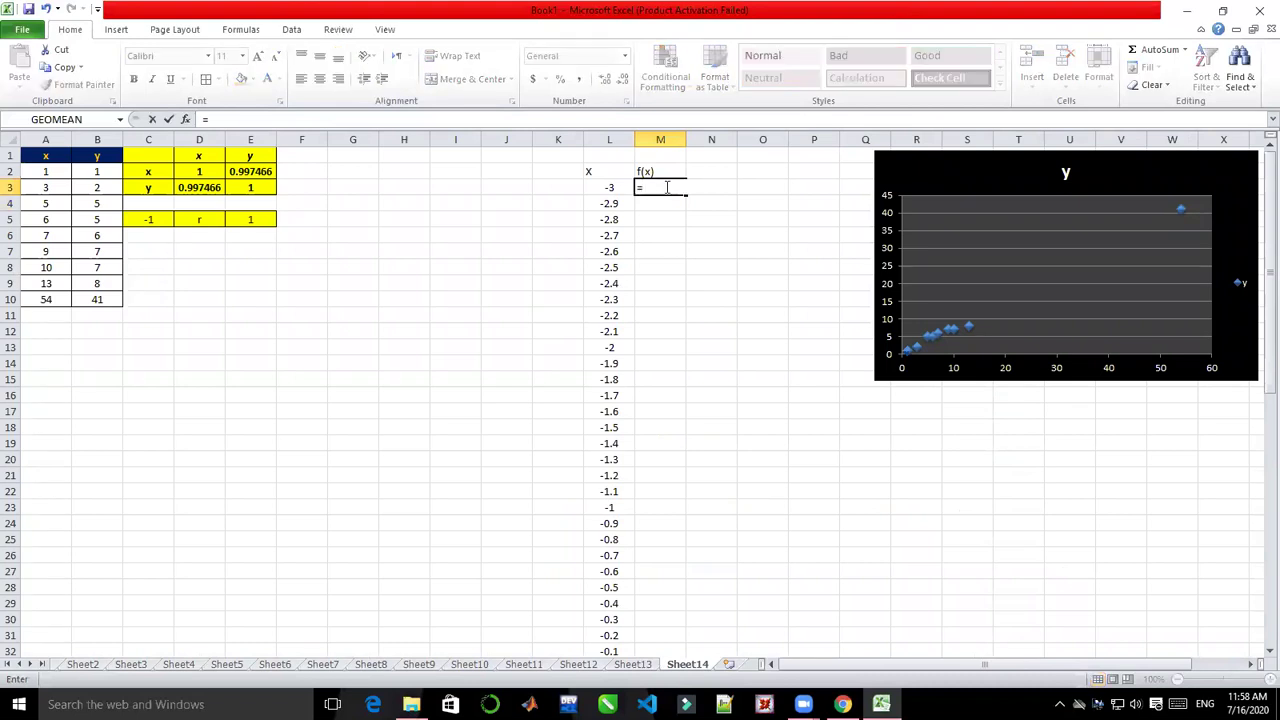
text(no)
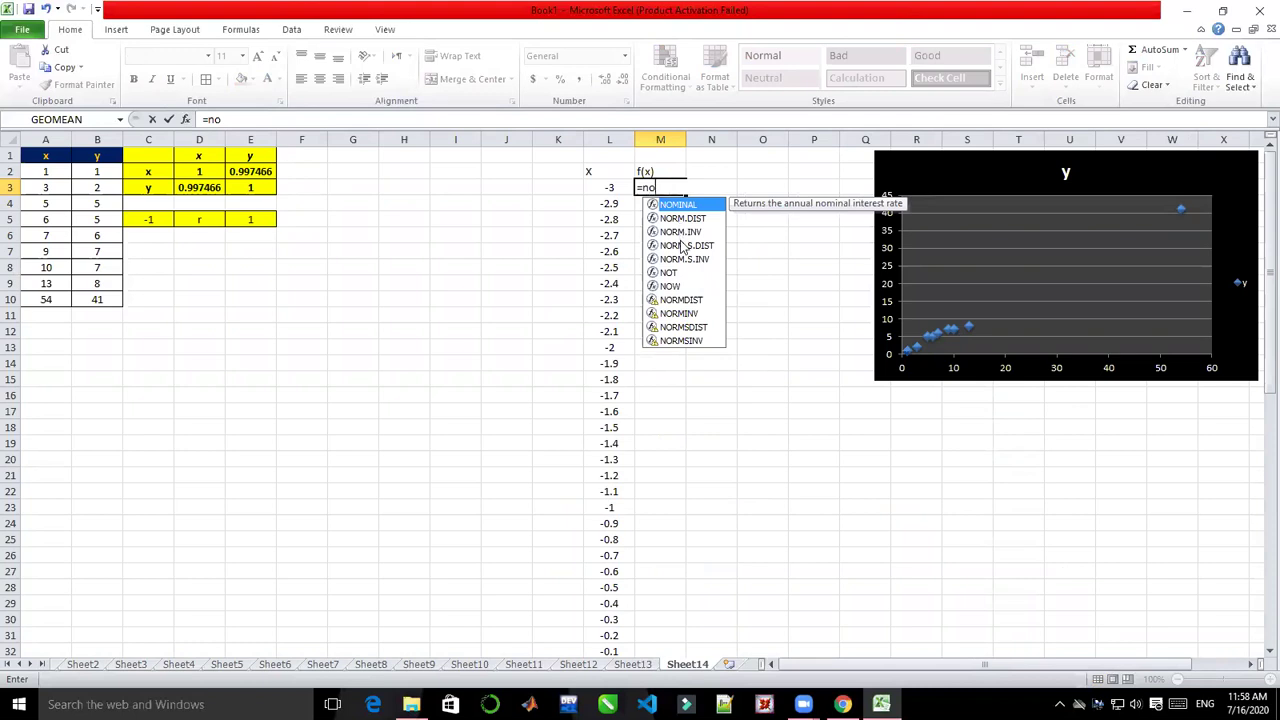
key(Down)
key(Down)
key(Down)
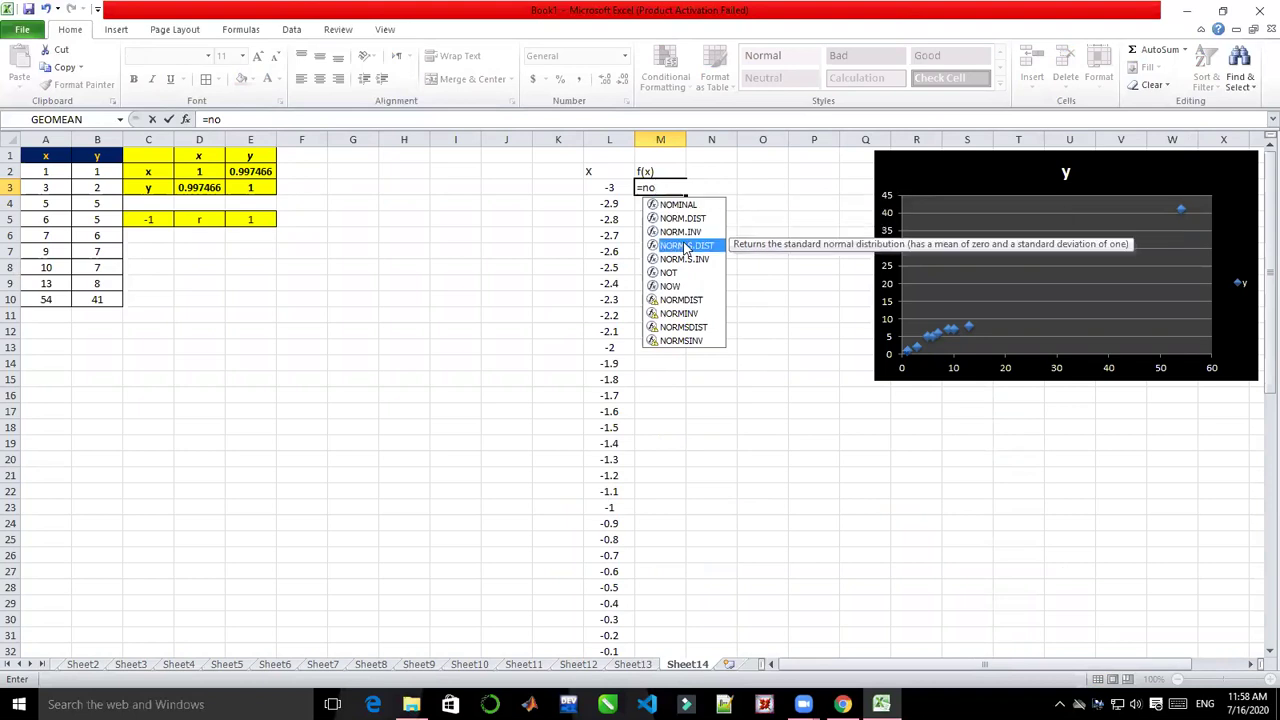
double_click(683, 244)
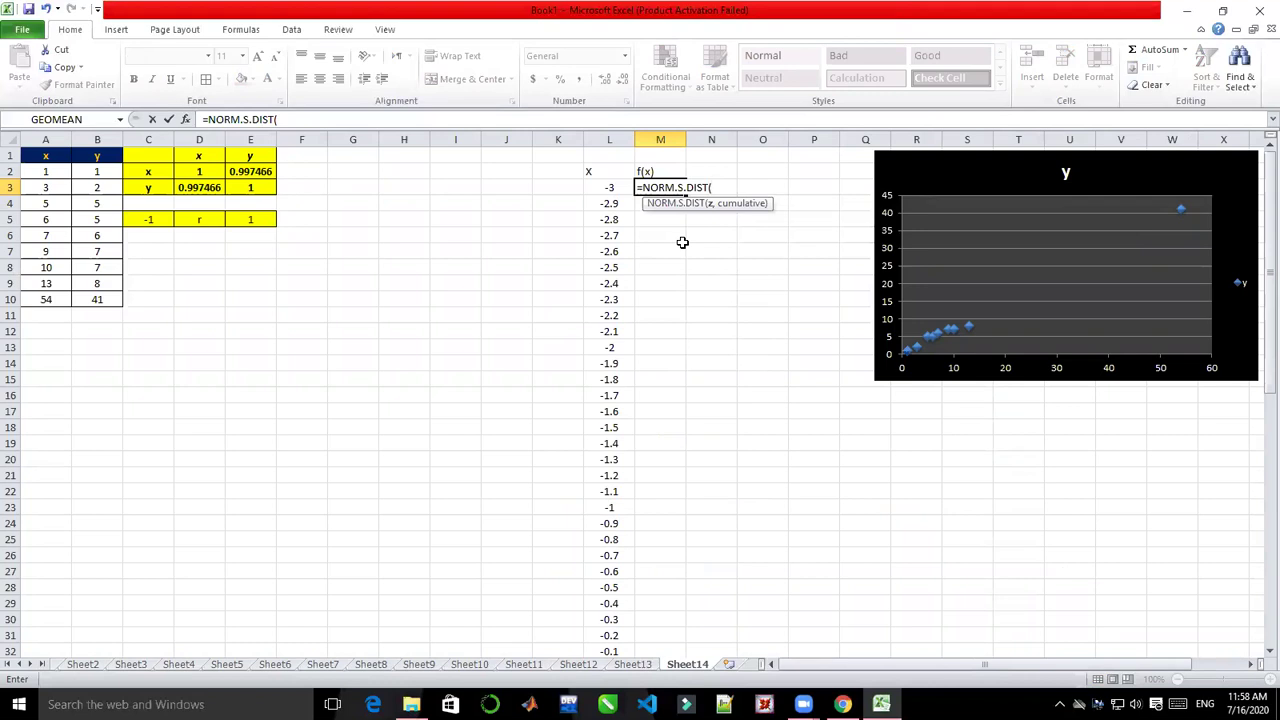
click(605, 188)
text(,)
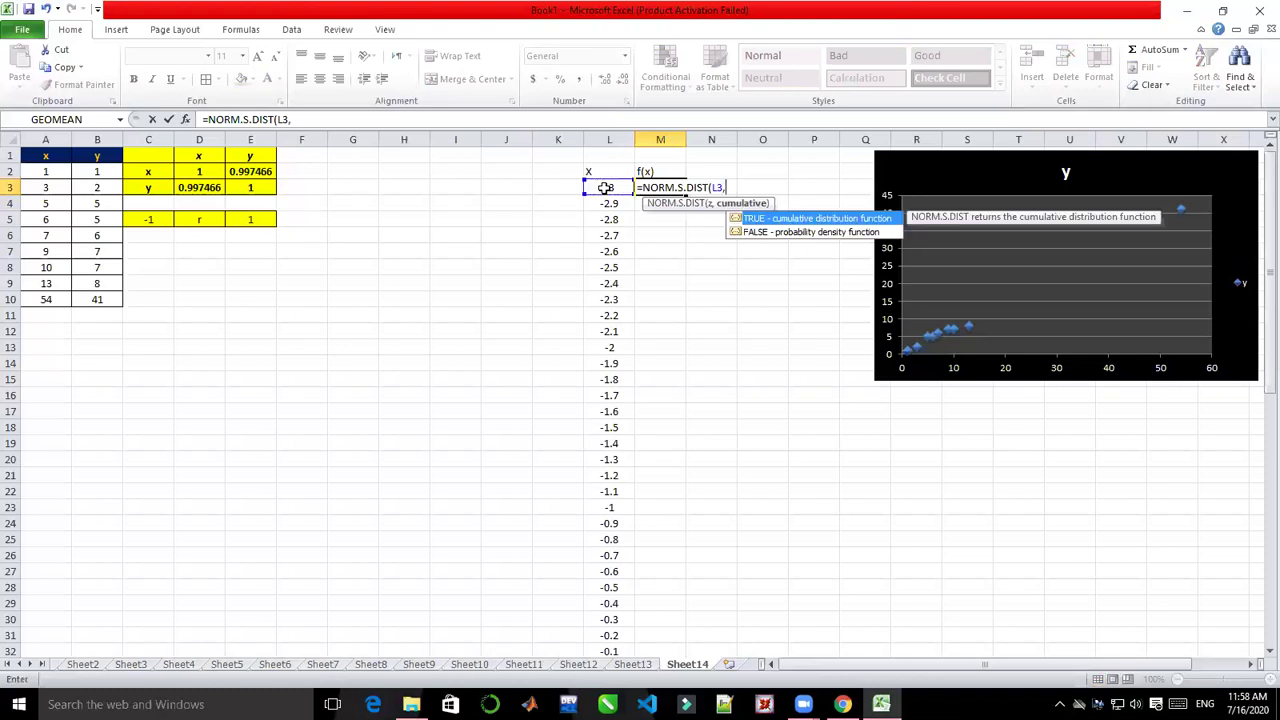
click(757, 234)
double_click(757, 234)
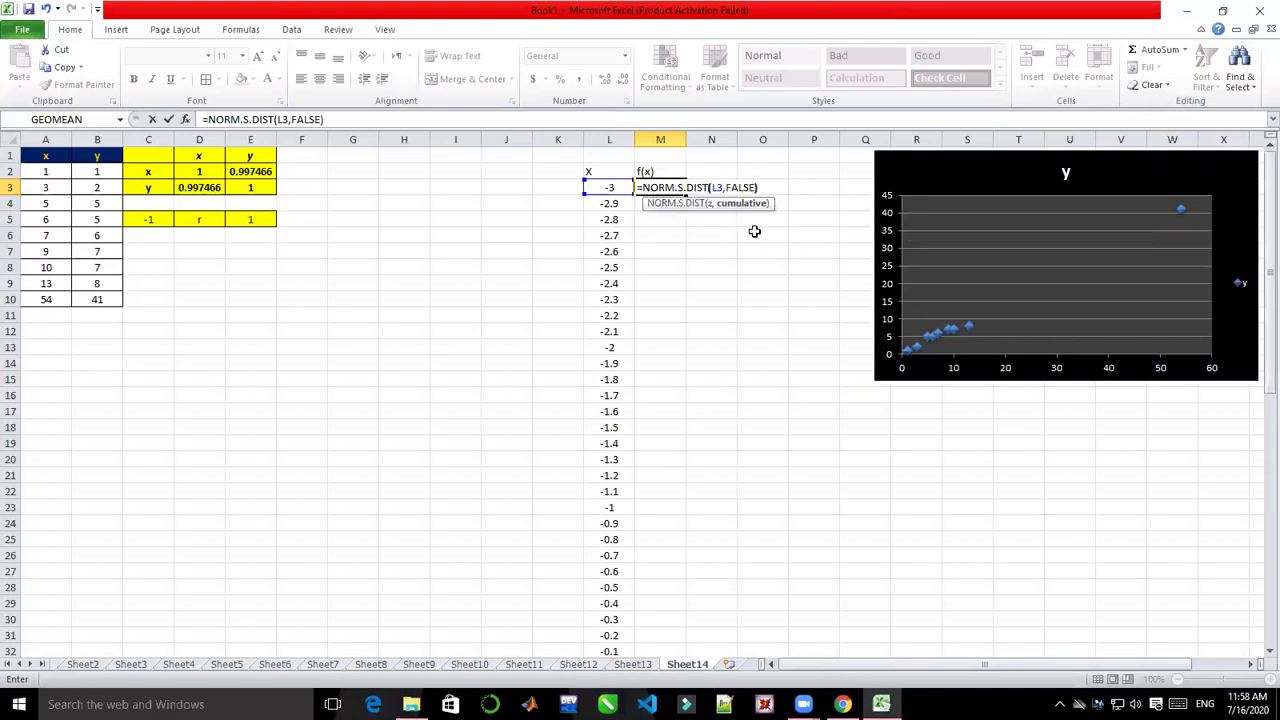
key(Return)
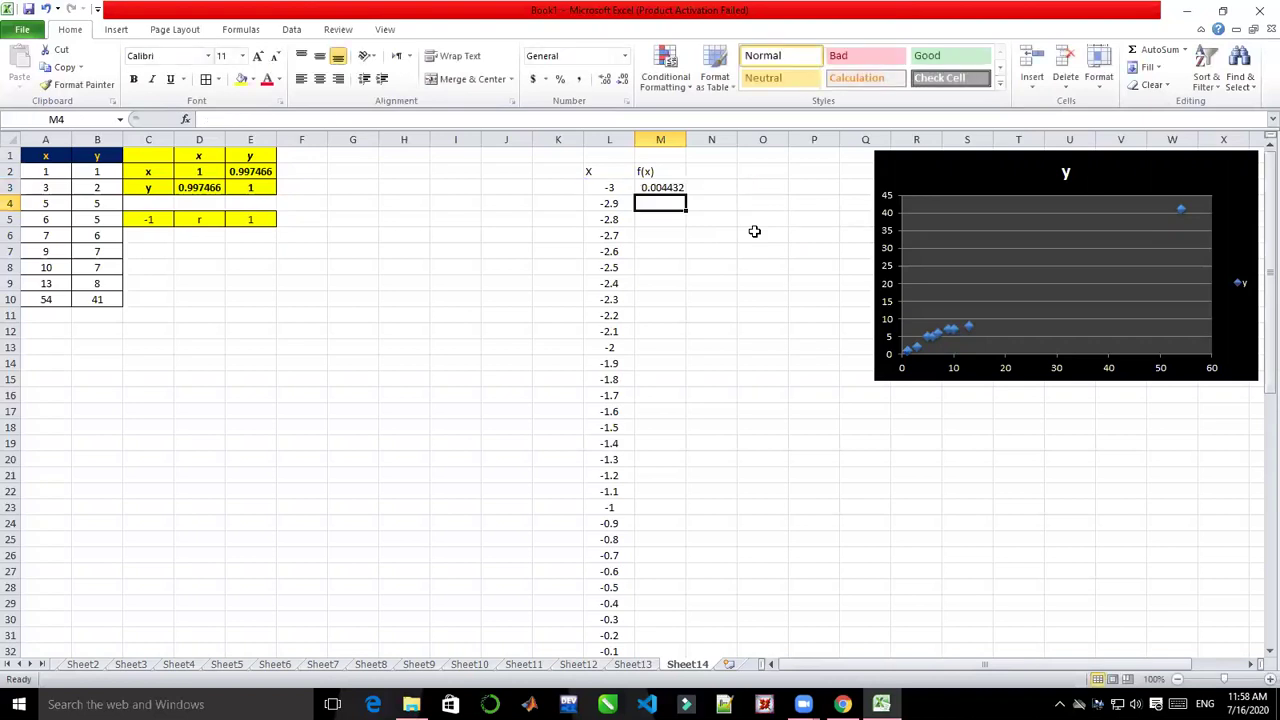
- Fill the M3 formula down to M63, alongside the last x value
click(679, 191)
drag(686, 192, 686, 624)
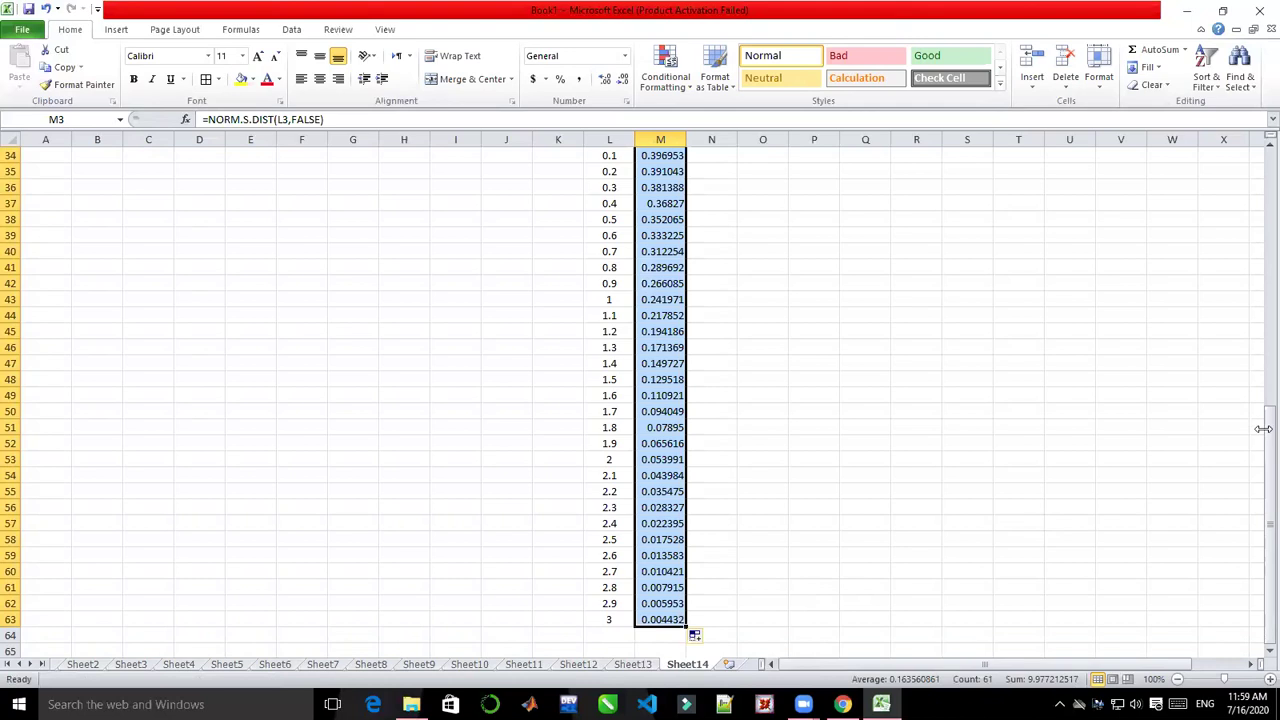
drag(1258, 433, 1257, 168)
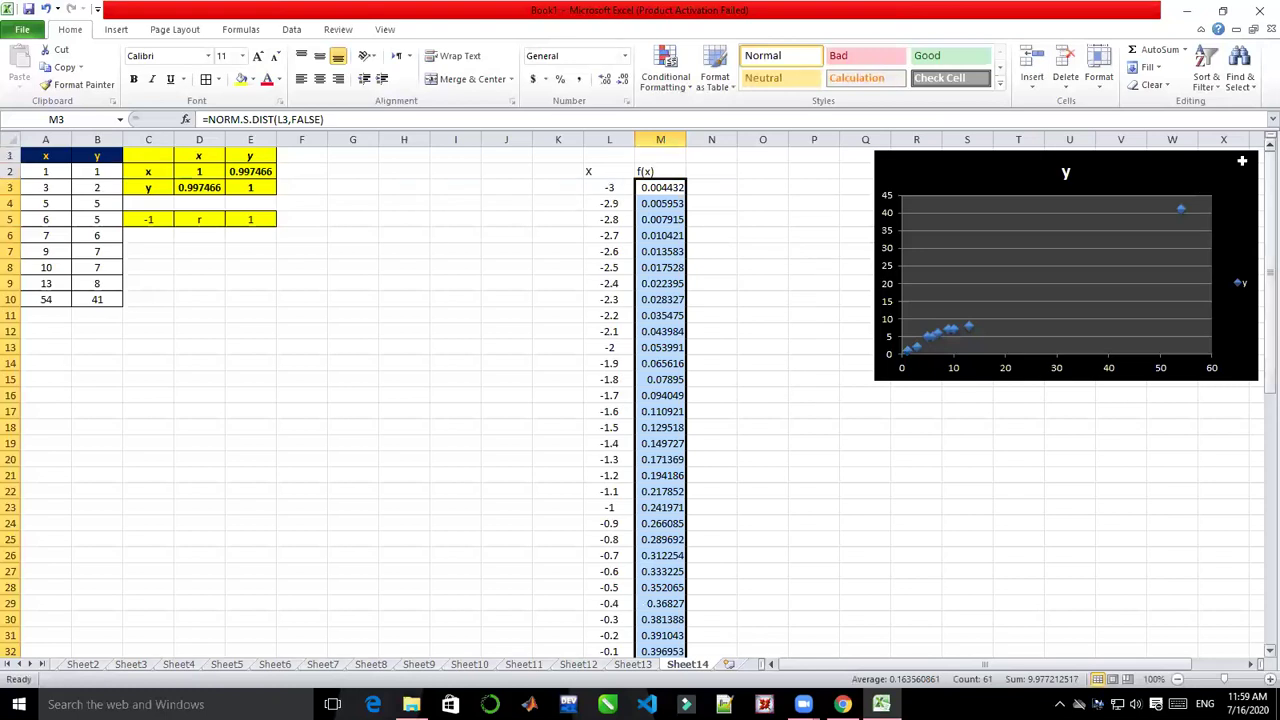
- Format the x and f(x) table L2:M63 with cell borders, yellow fill and bold red text
click(600, 172)
drag(600, 172, 665, 622)
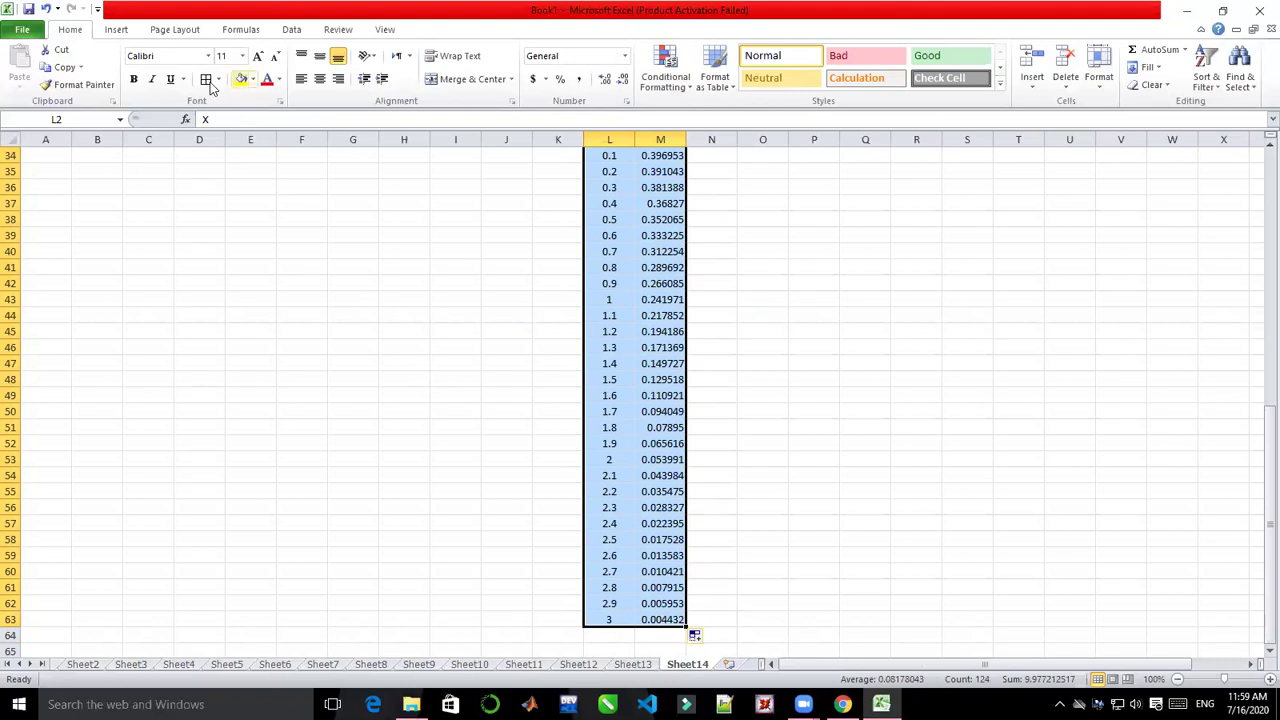
key(ctrl+BackSpace)
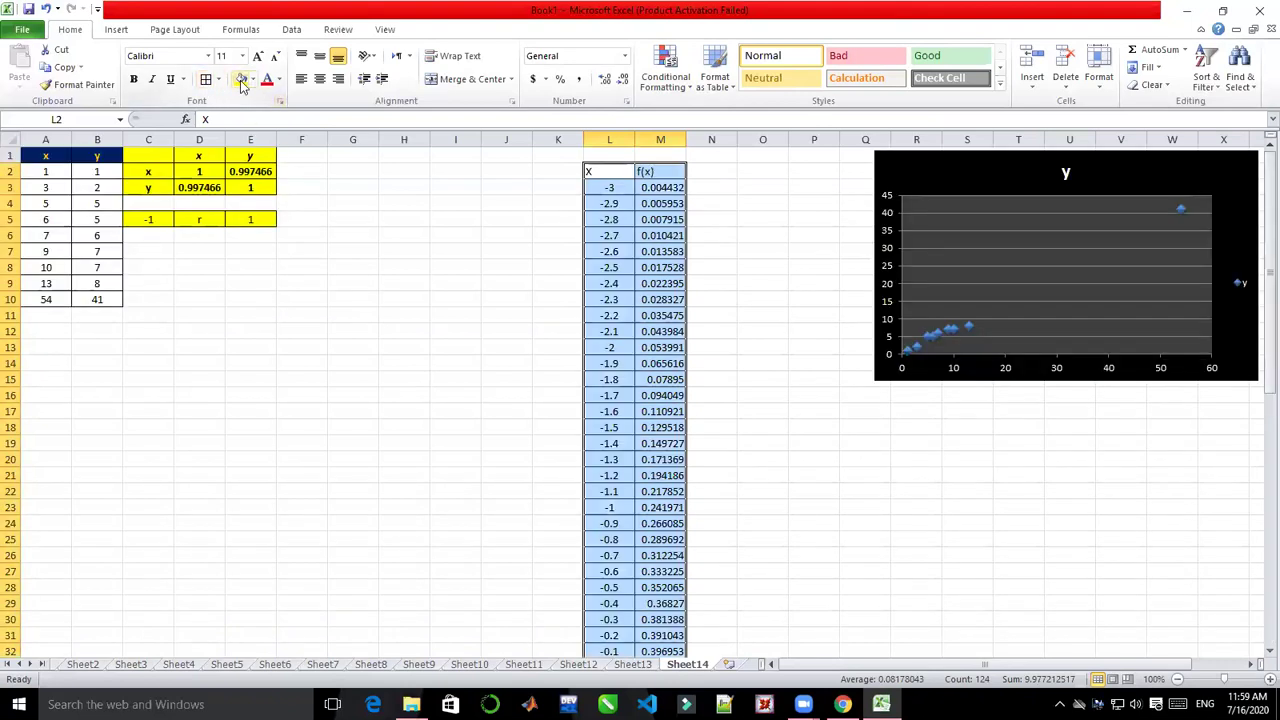
click(240, 80)
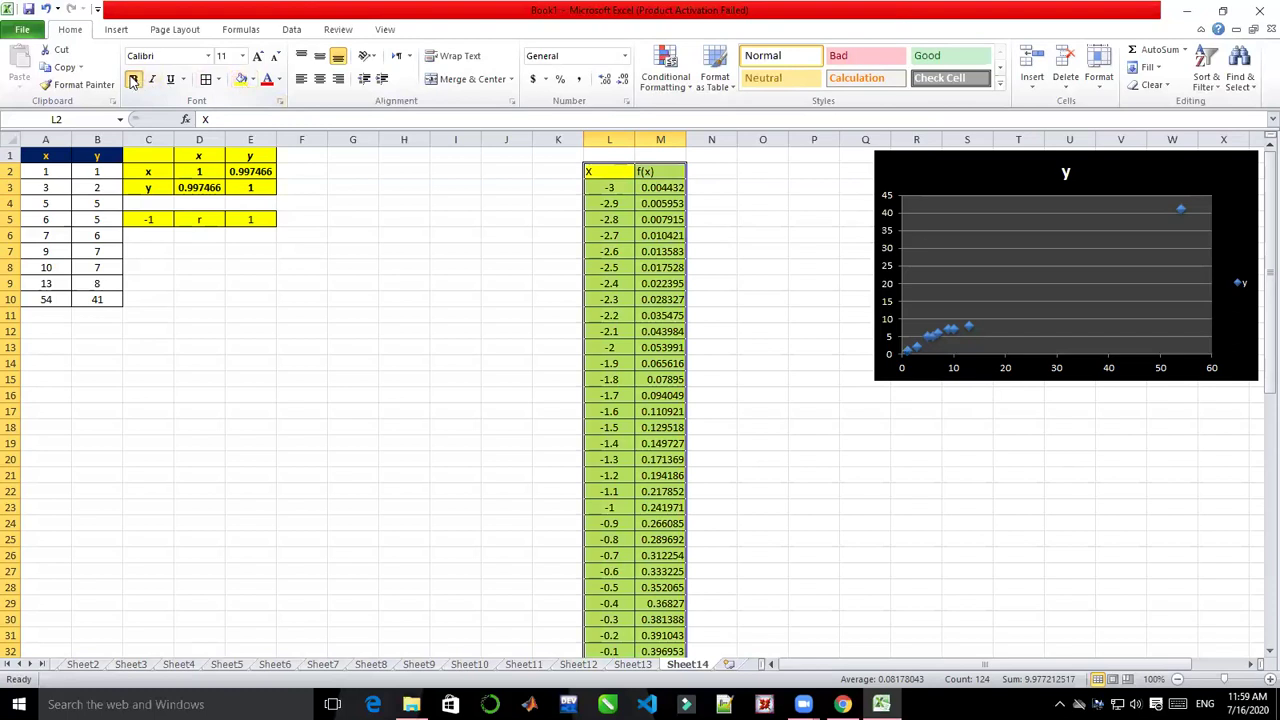
click(280, 82)
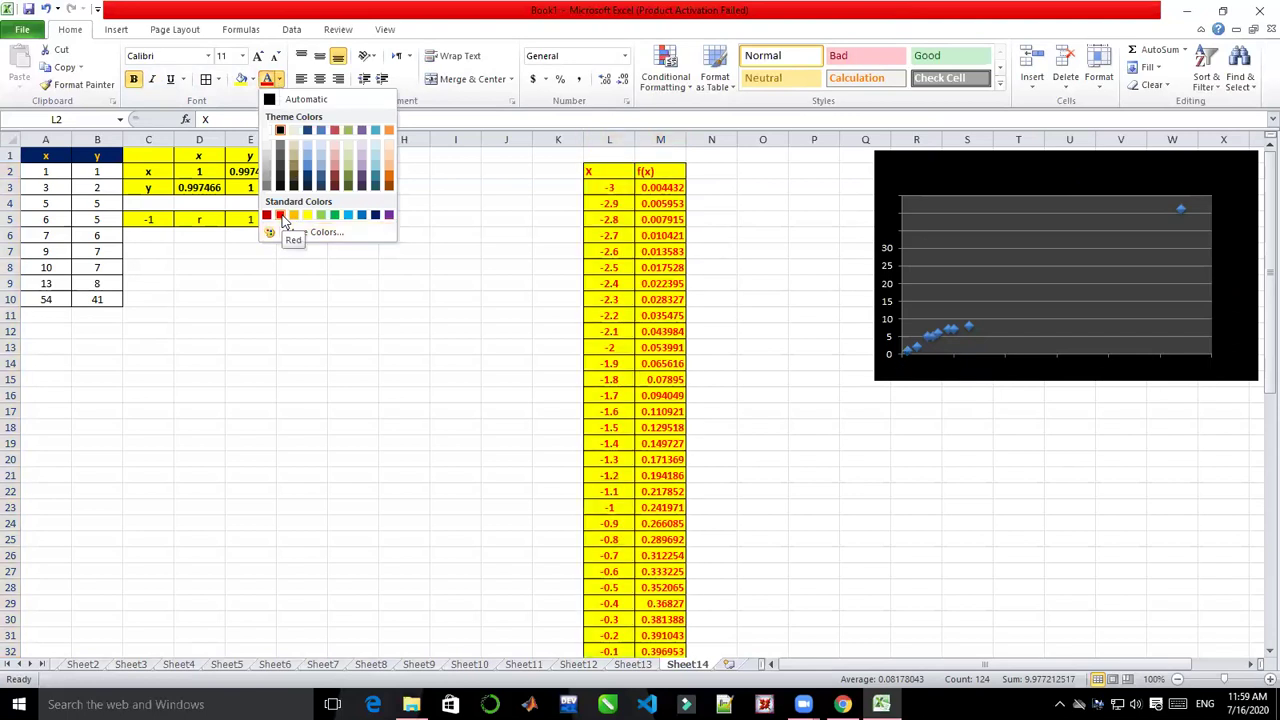
click(280, 216)
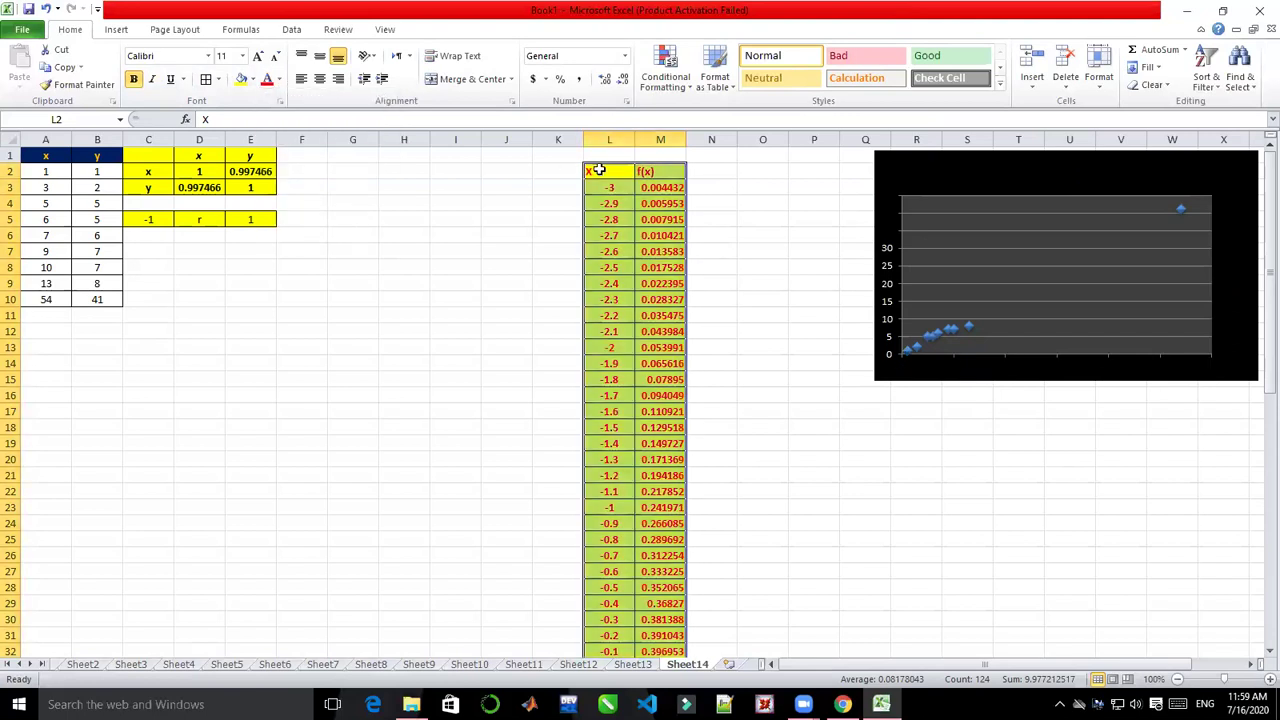
- Center and underline the X and f(x) headings in L2:M2
double_click(598, 171)
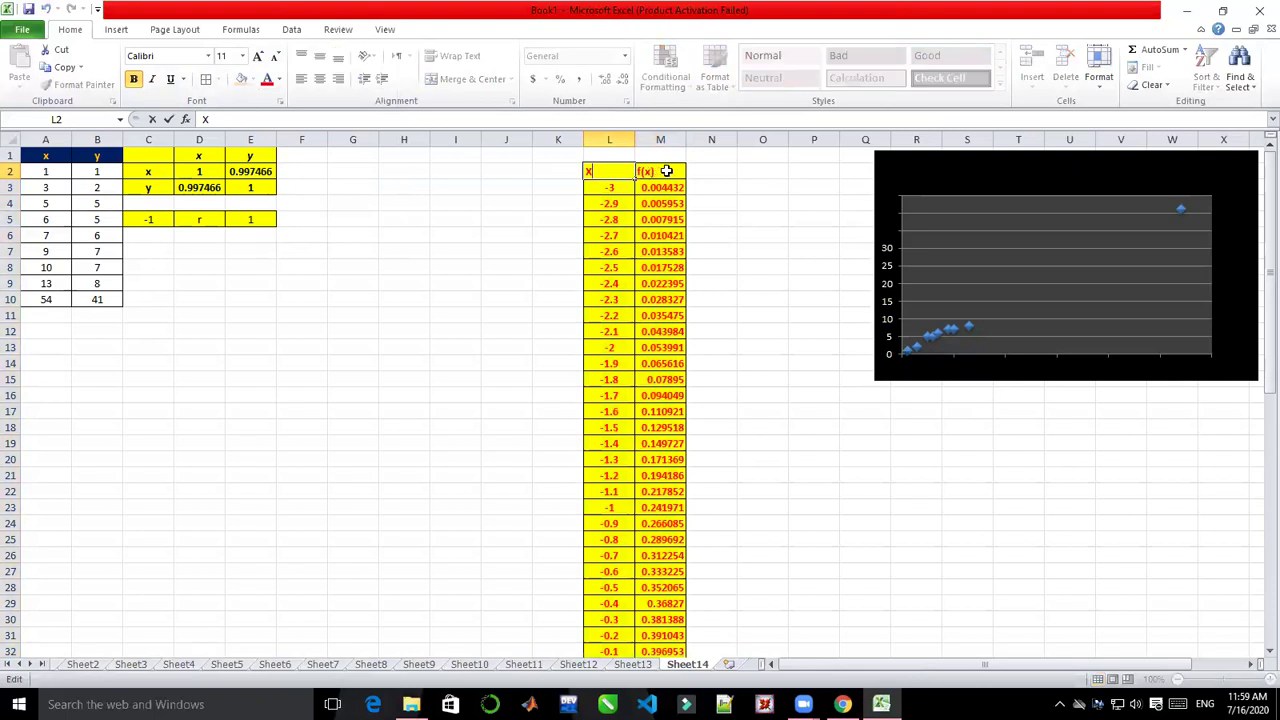
click(561, 157)
click(588, 171)
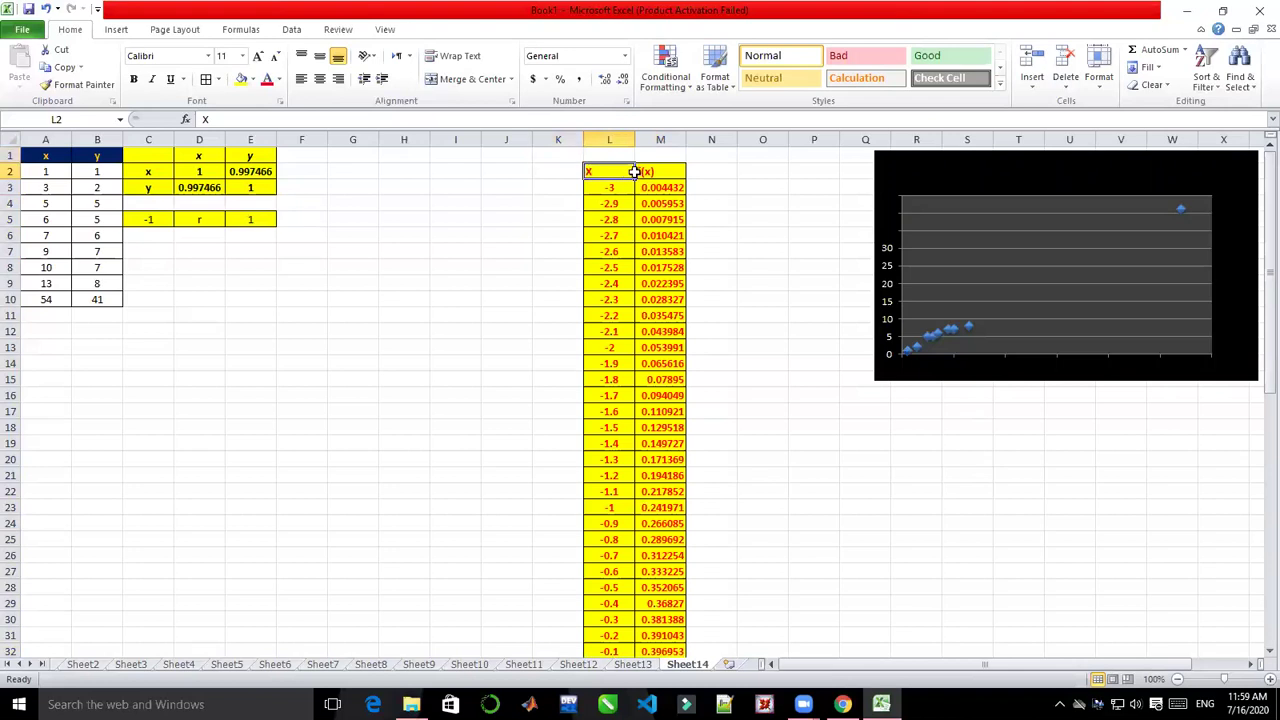
drag(634, 172, 648, 171)
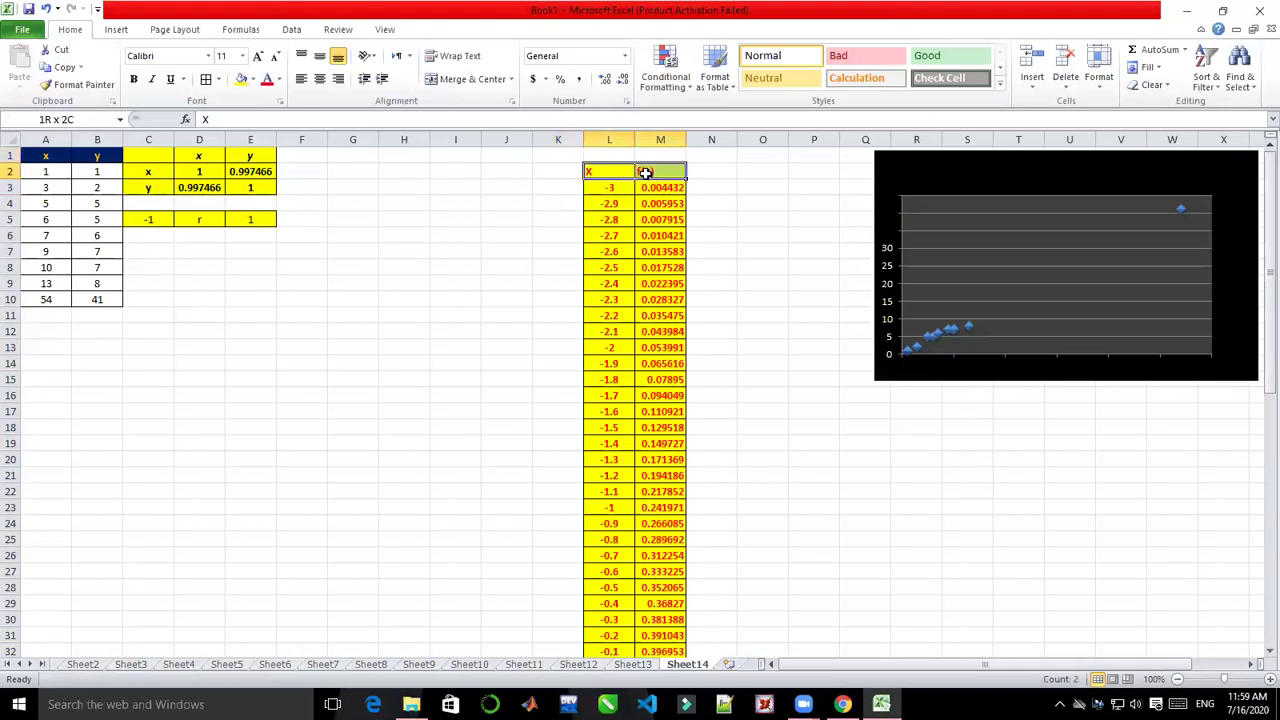
click(318, 80)
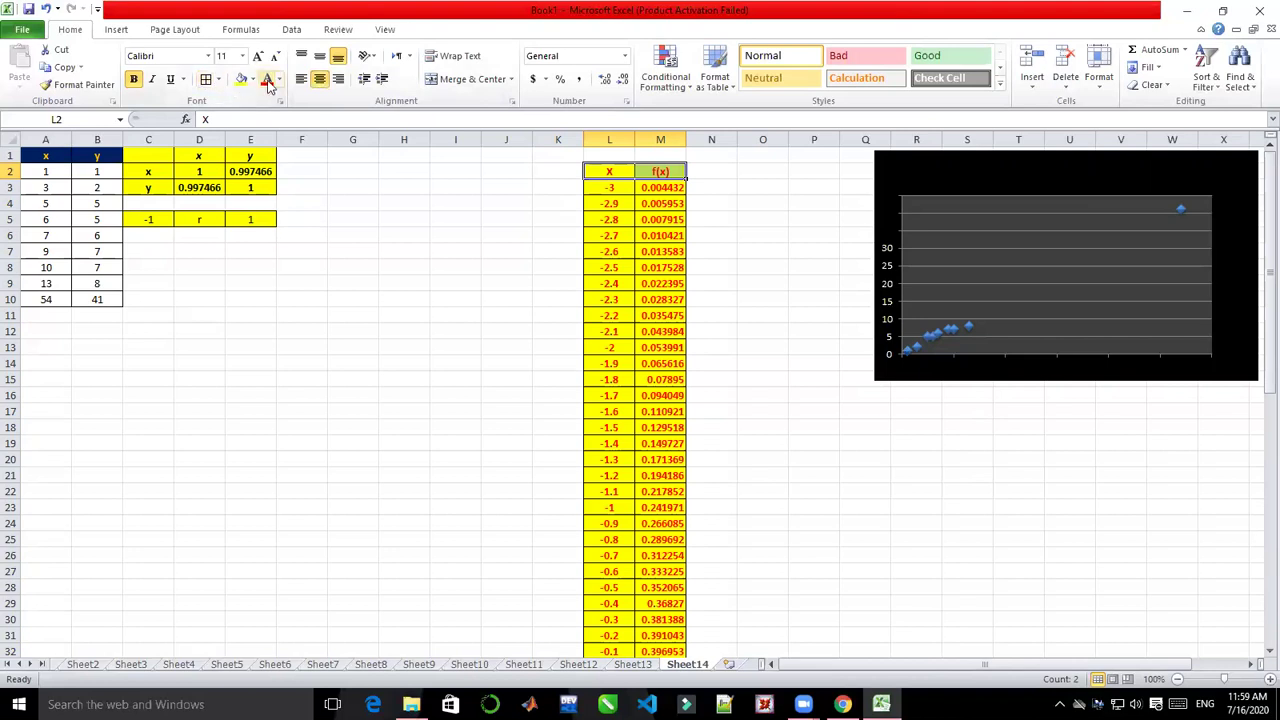
click(170, 82)
click(431, 186)
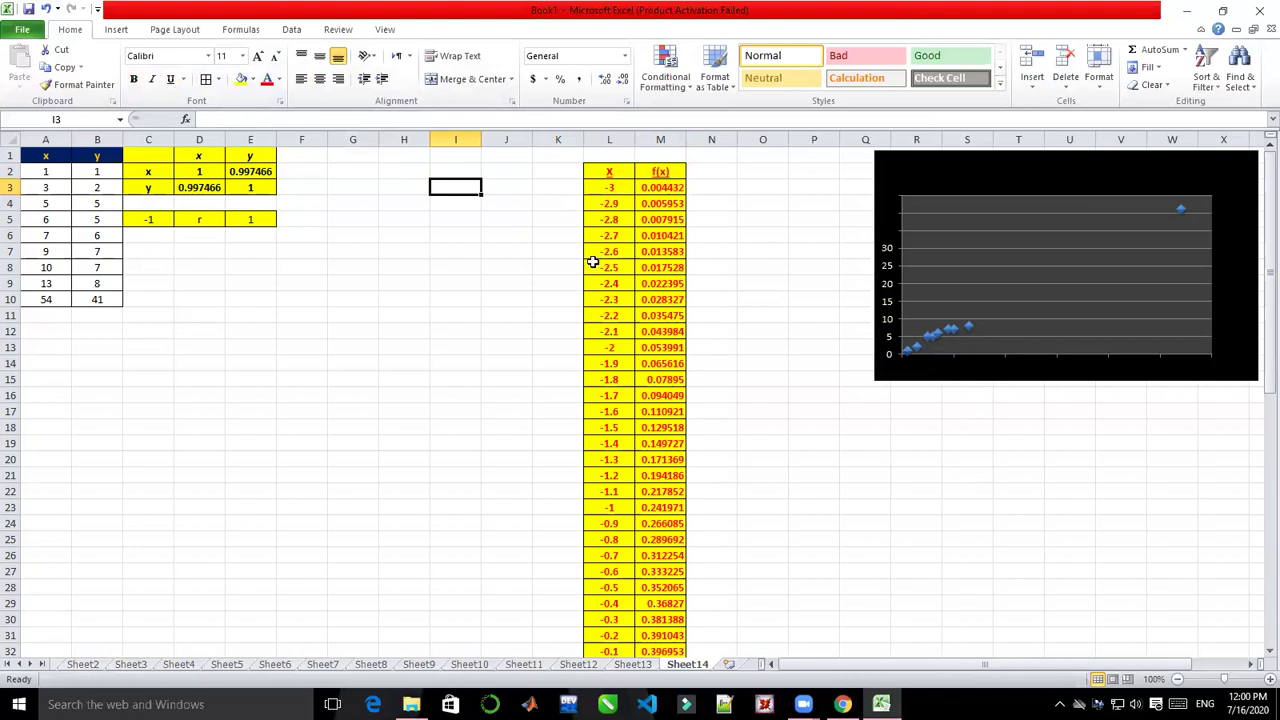
- Insert a scatter chart with smooth lines and no markers from the x and f(x) table L2:M63
double_click(599, 171)
double_click(599, 171)
click(538, 215)
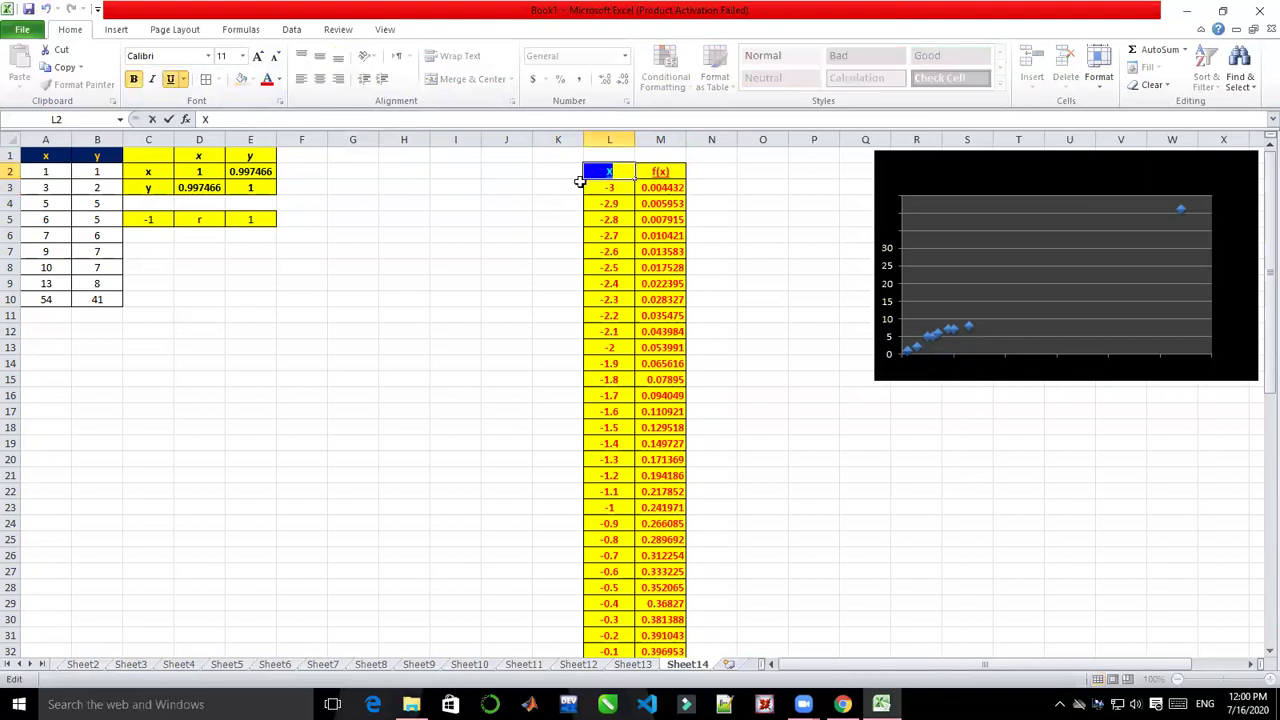
drag(593, 172, 663, 611)
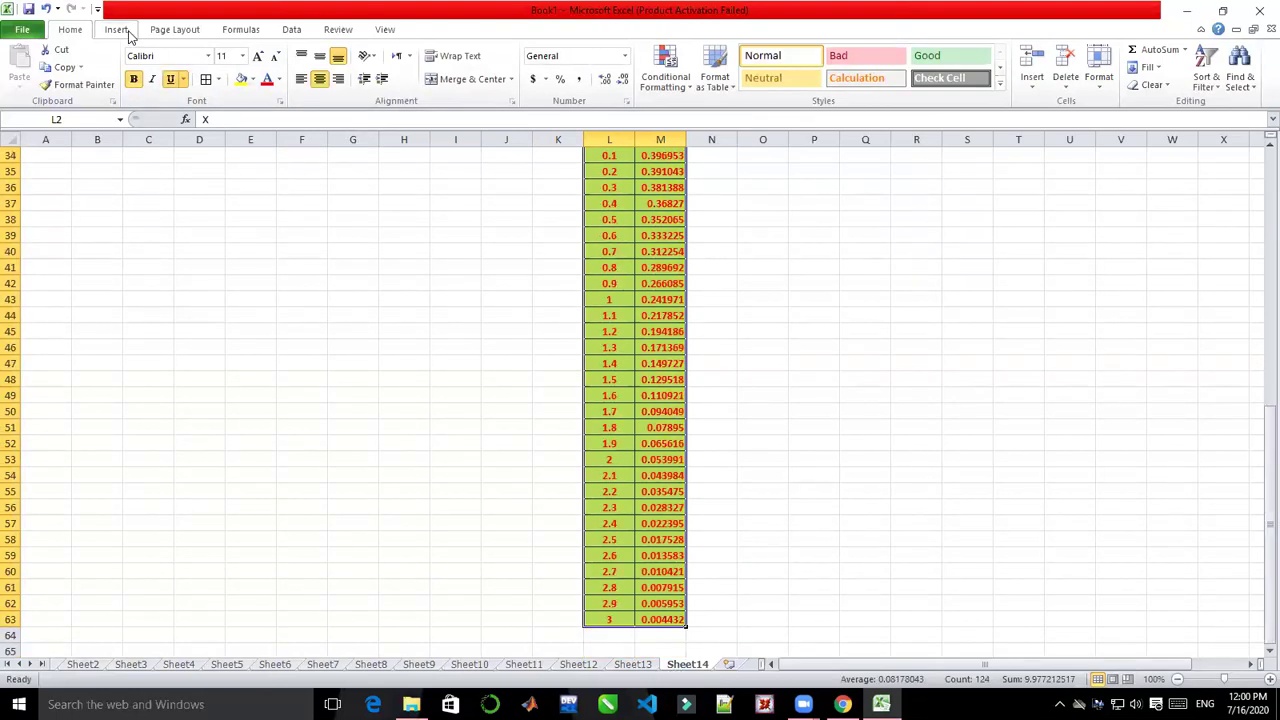
click(118, 30)
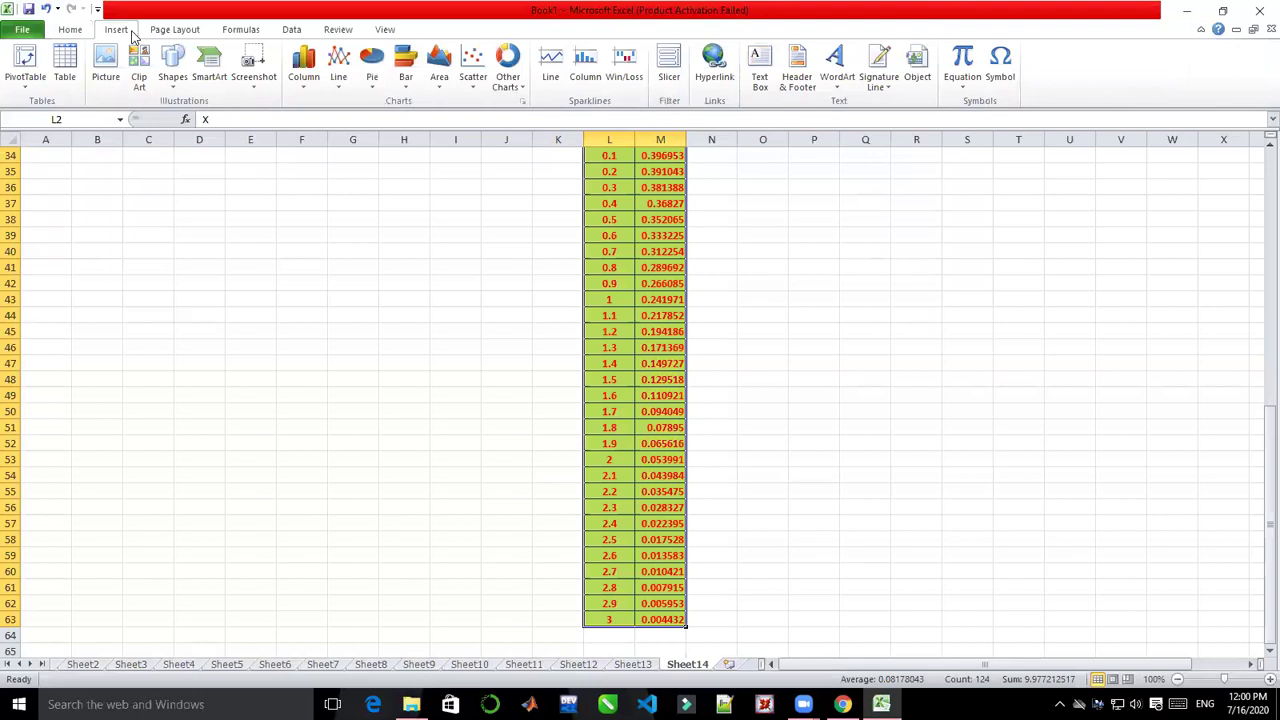
click(340, 75)
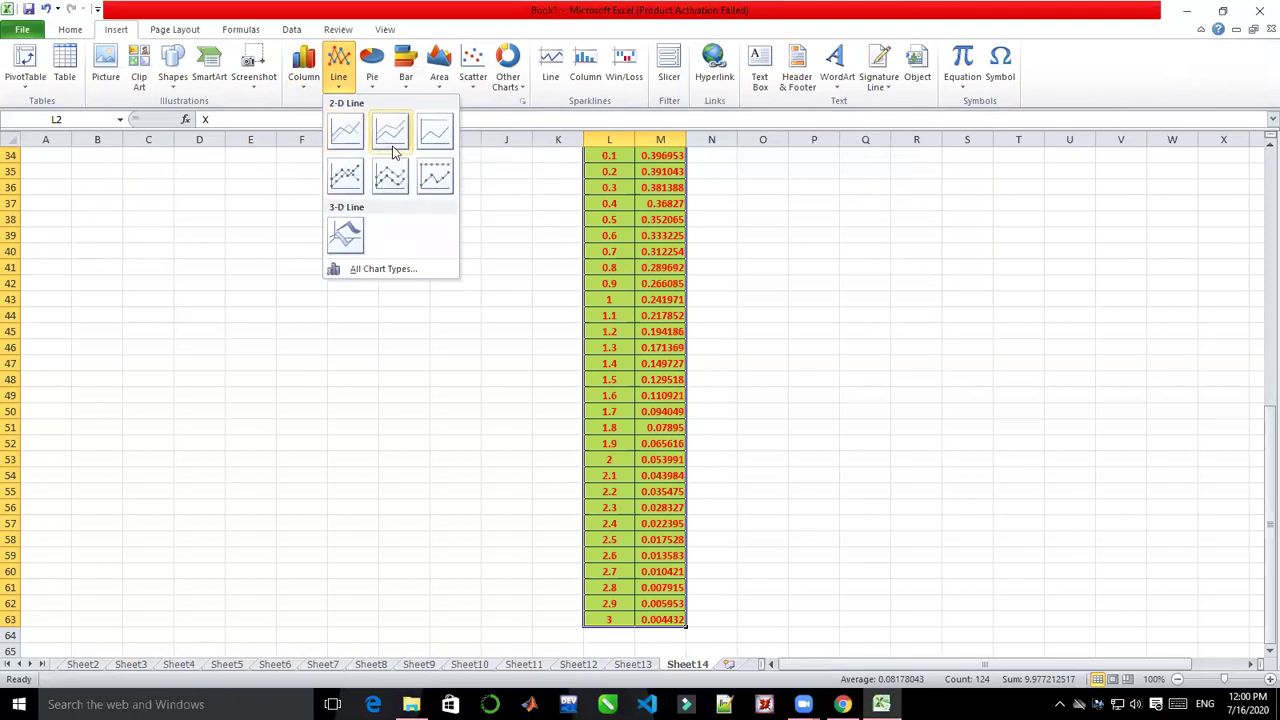
click(475, 88)
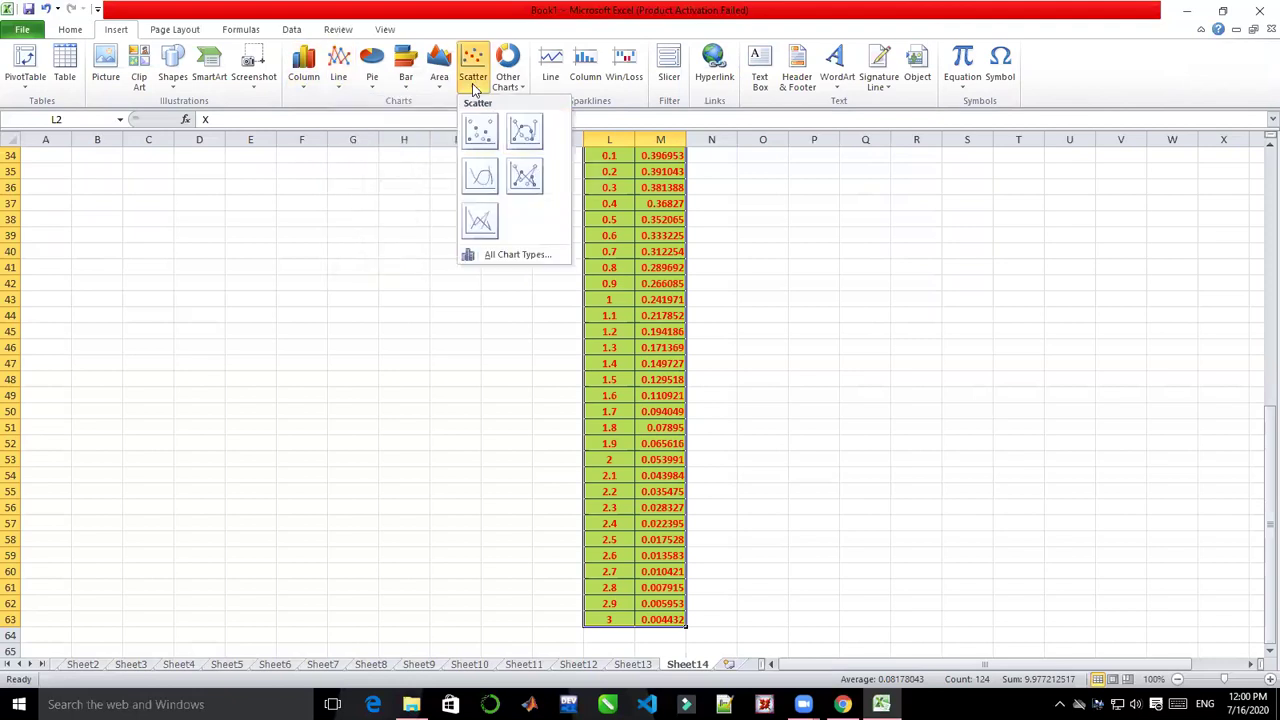
click(480, 180)
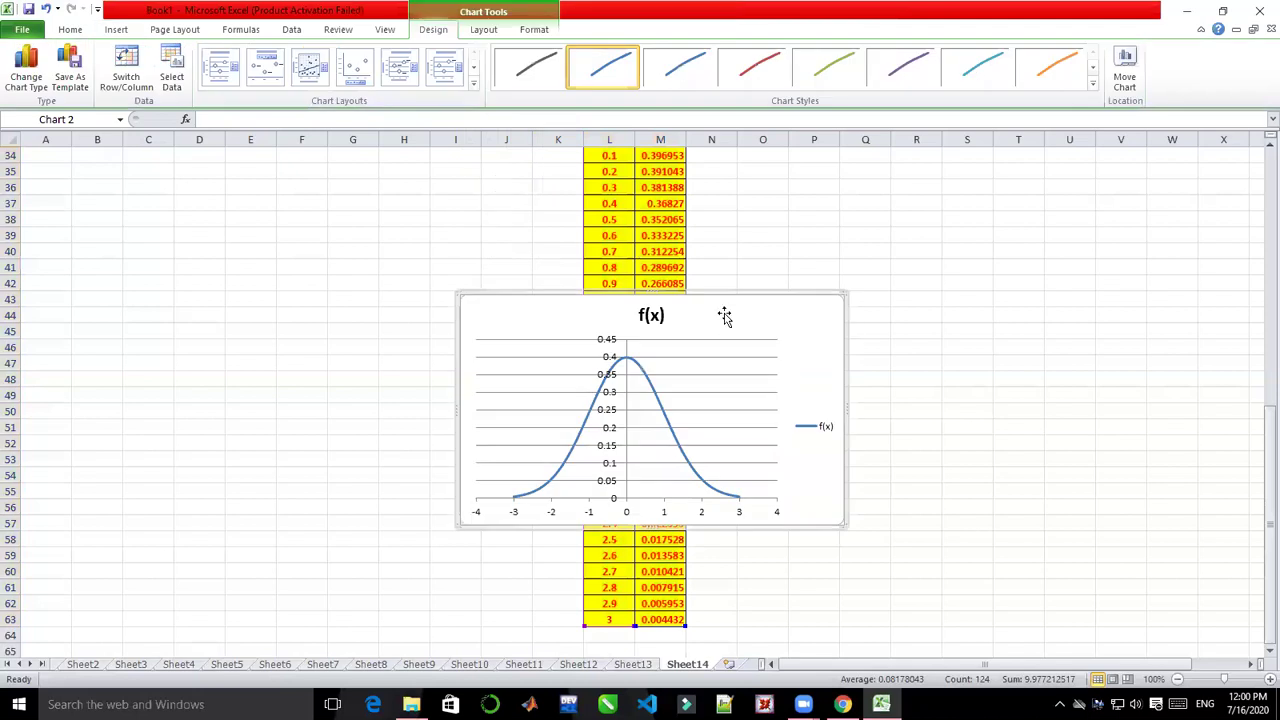
- Move the f(x) chart off the table to the empty cells beside it and apply the black chart style with a white line
drag(741, 310, 1012, 246)
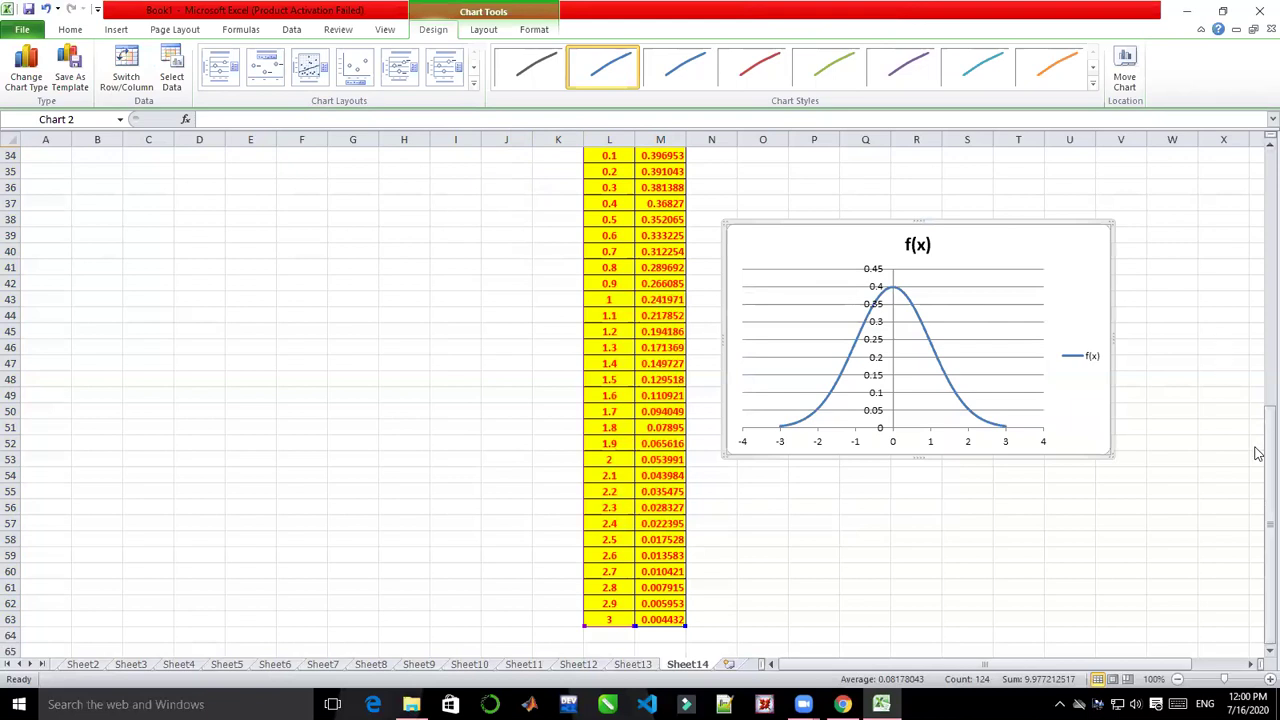
drag(1264, 450, 1262, 418)
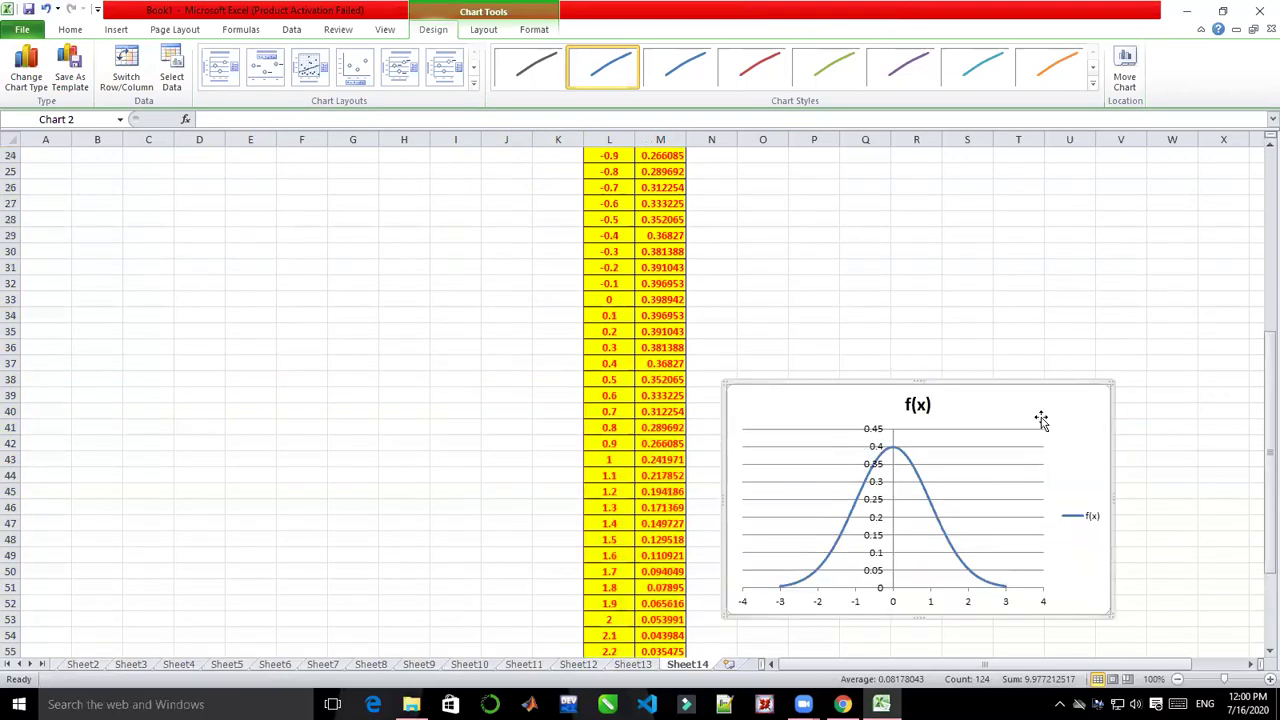
drag(1021, 399, 1029, 196)
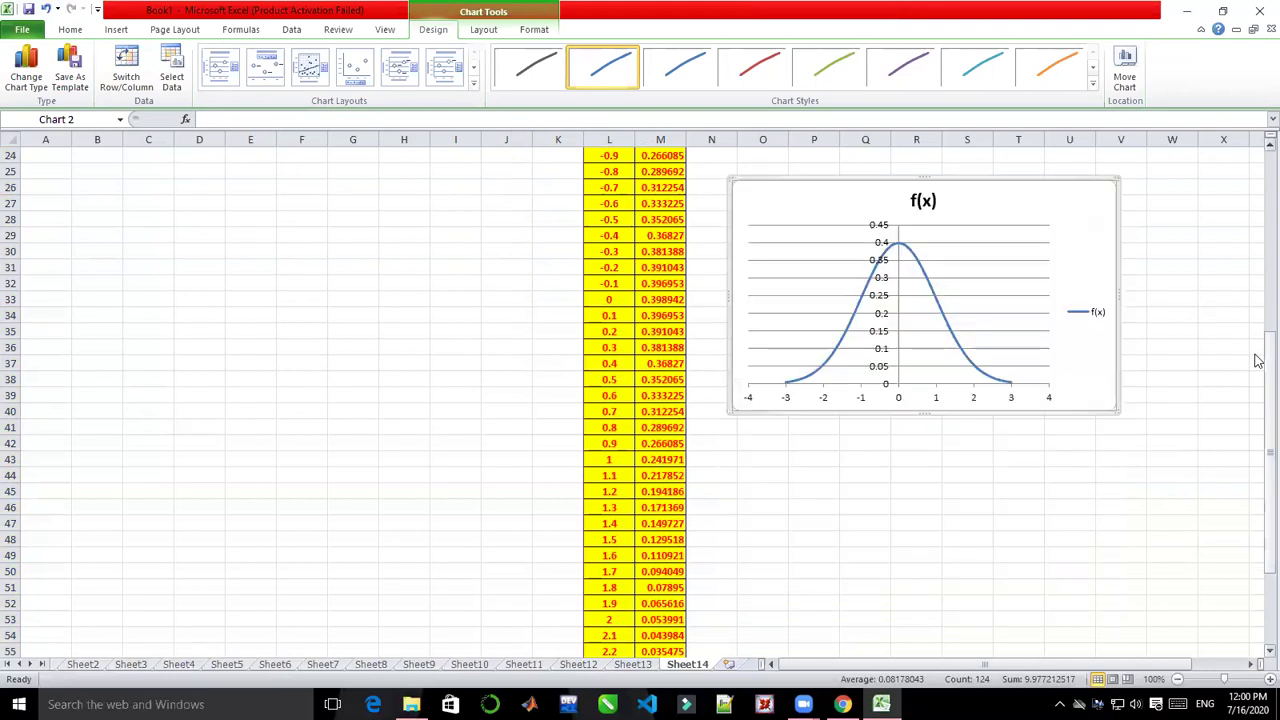
drag(1258, 360, 1257, 320)
drag(1106, 298, 1100, 264)
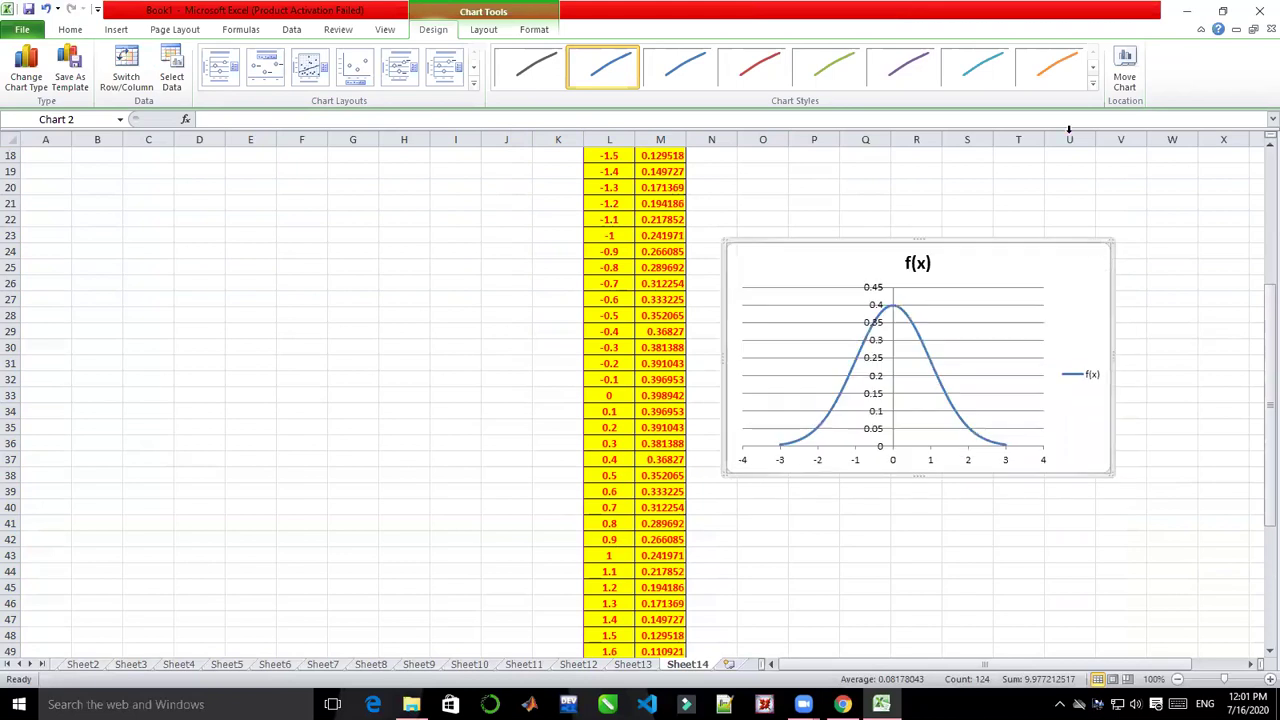
click(1092, 85)
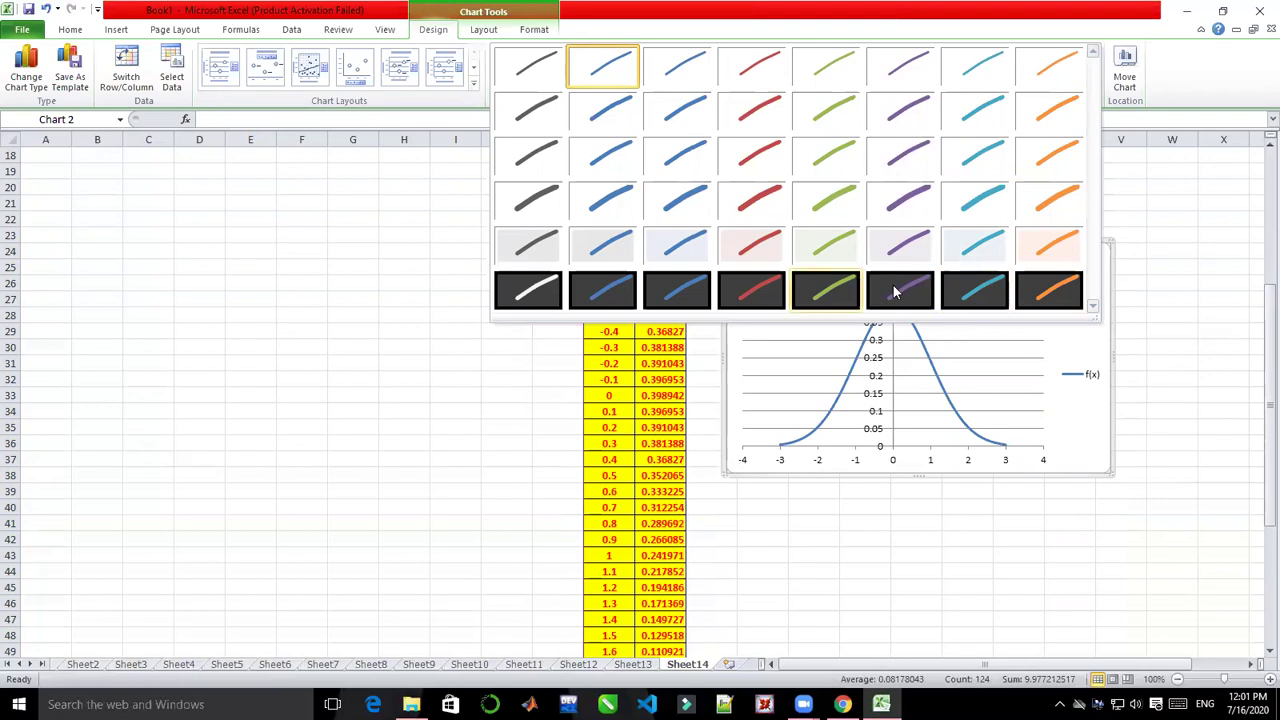
click(537, 287)
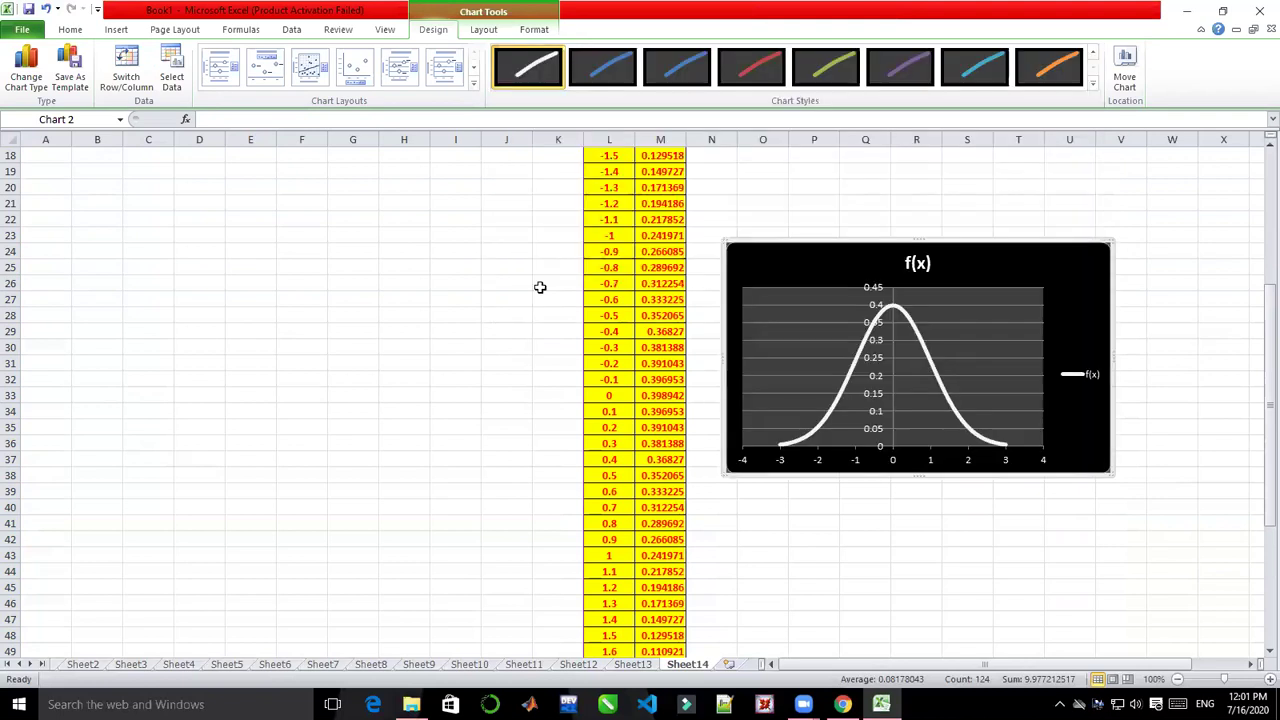
- Delete the f(x) chart's vertical axis, horizontal gridlines and plot area fill
click(876, 307)
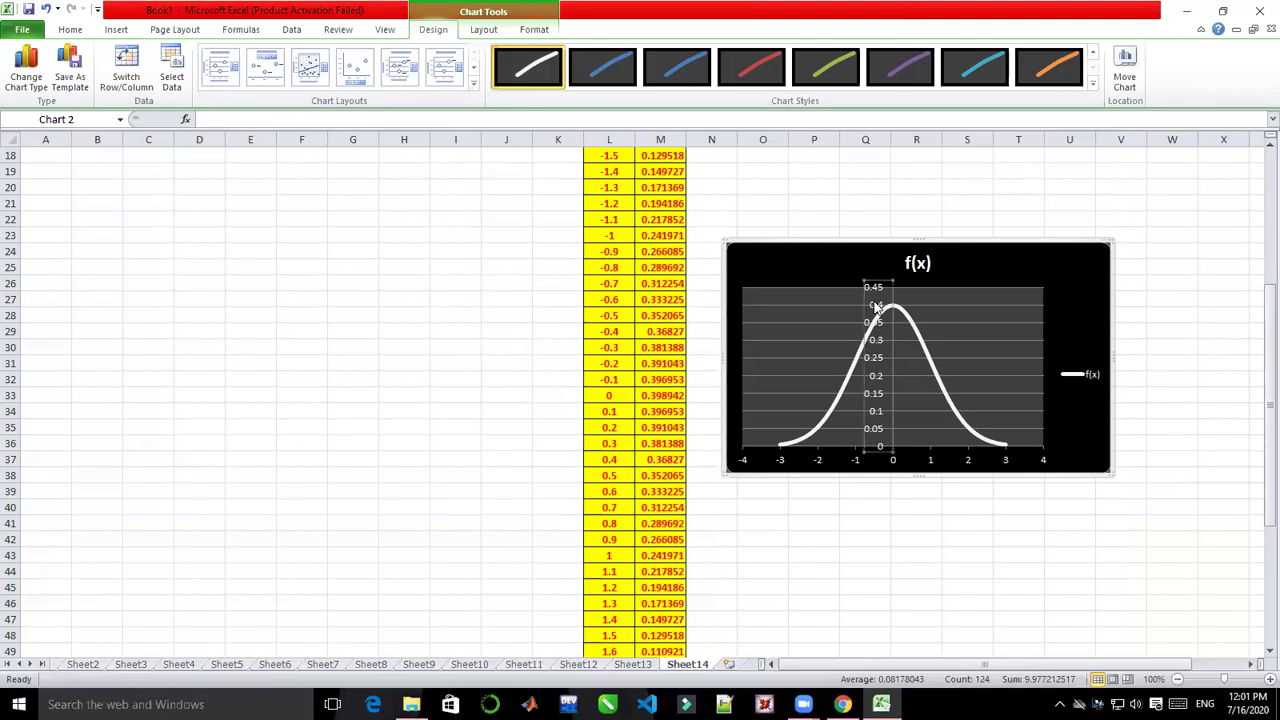
key(Delete)
click(1018, 308)
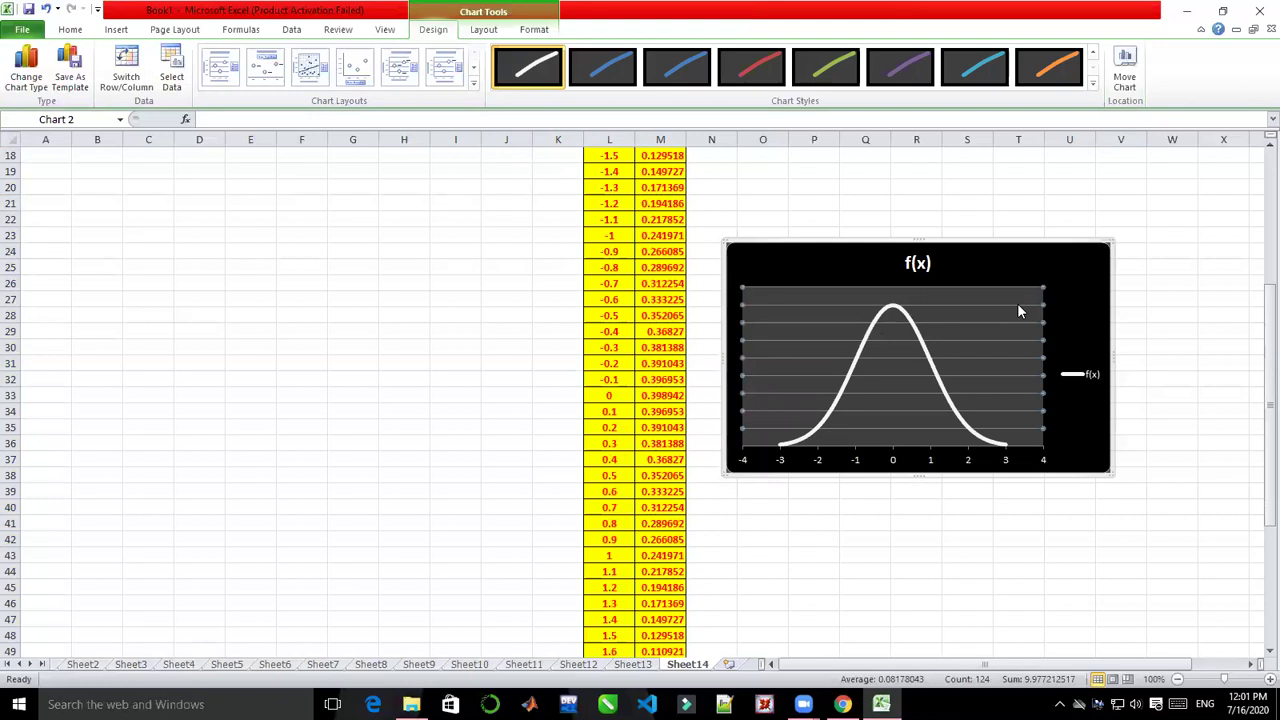
key(Delete)
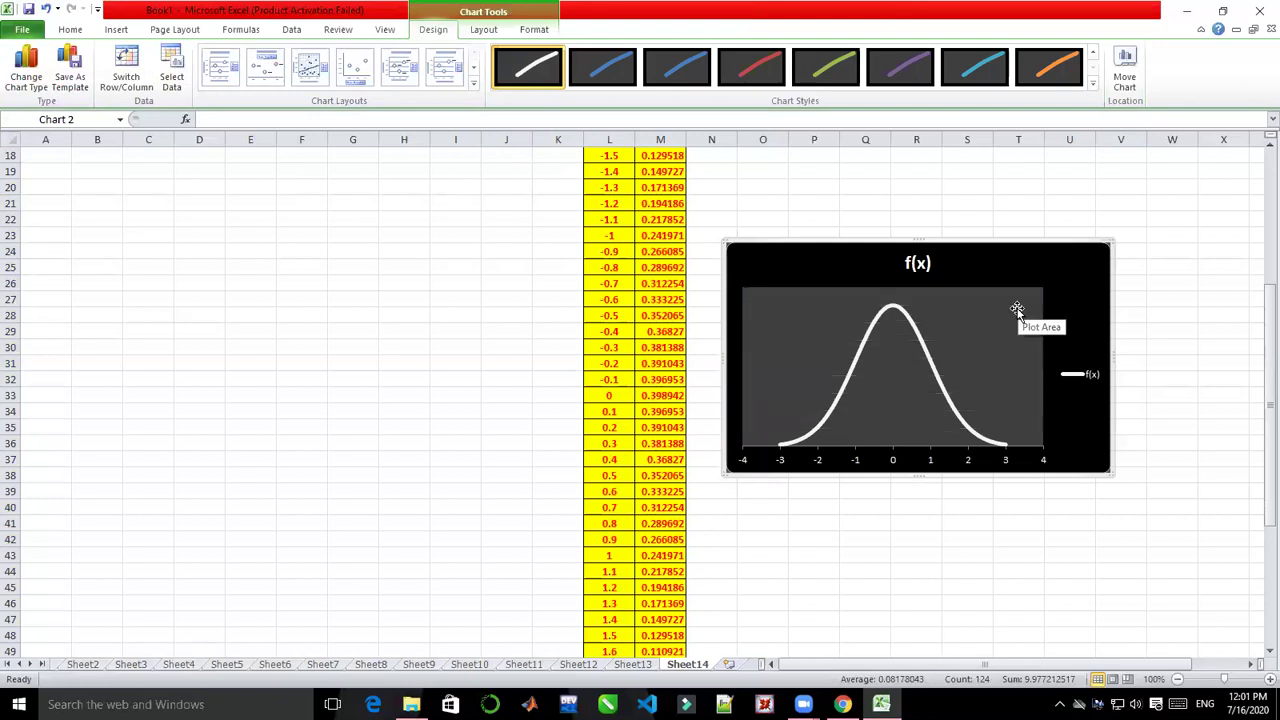
click(1017, 311)
key(Delete)
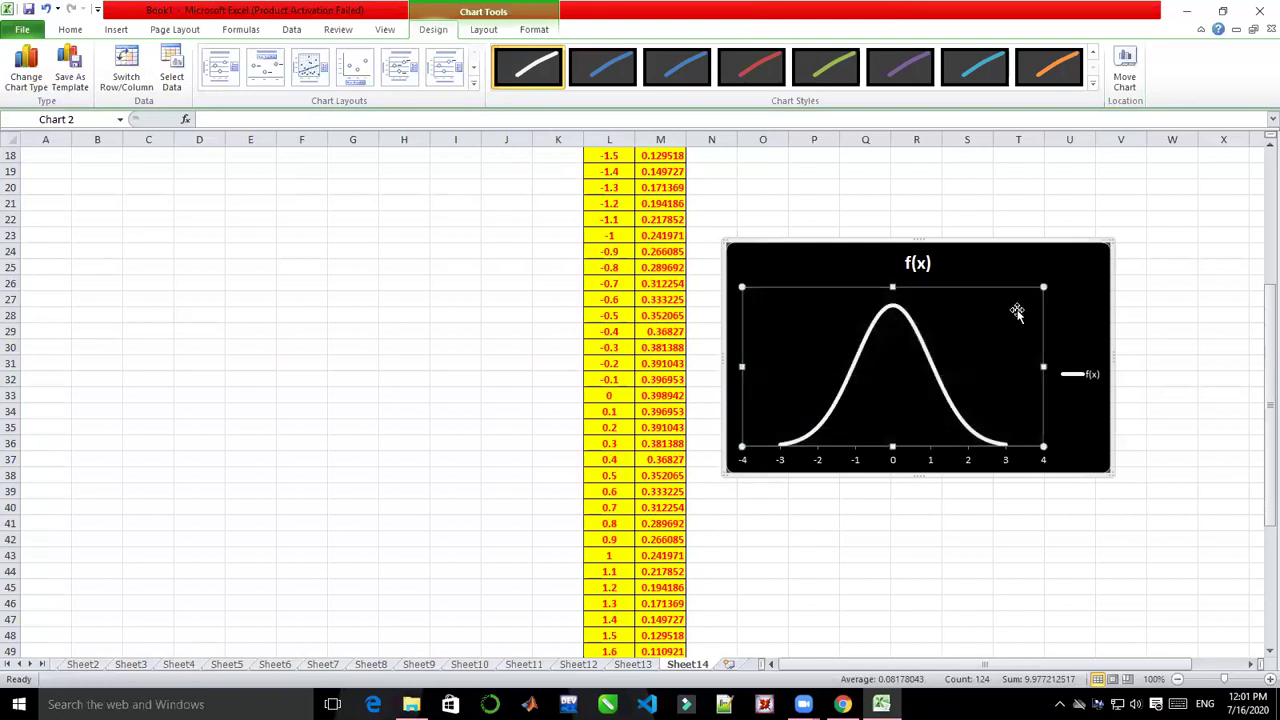
click(1068, 319)
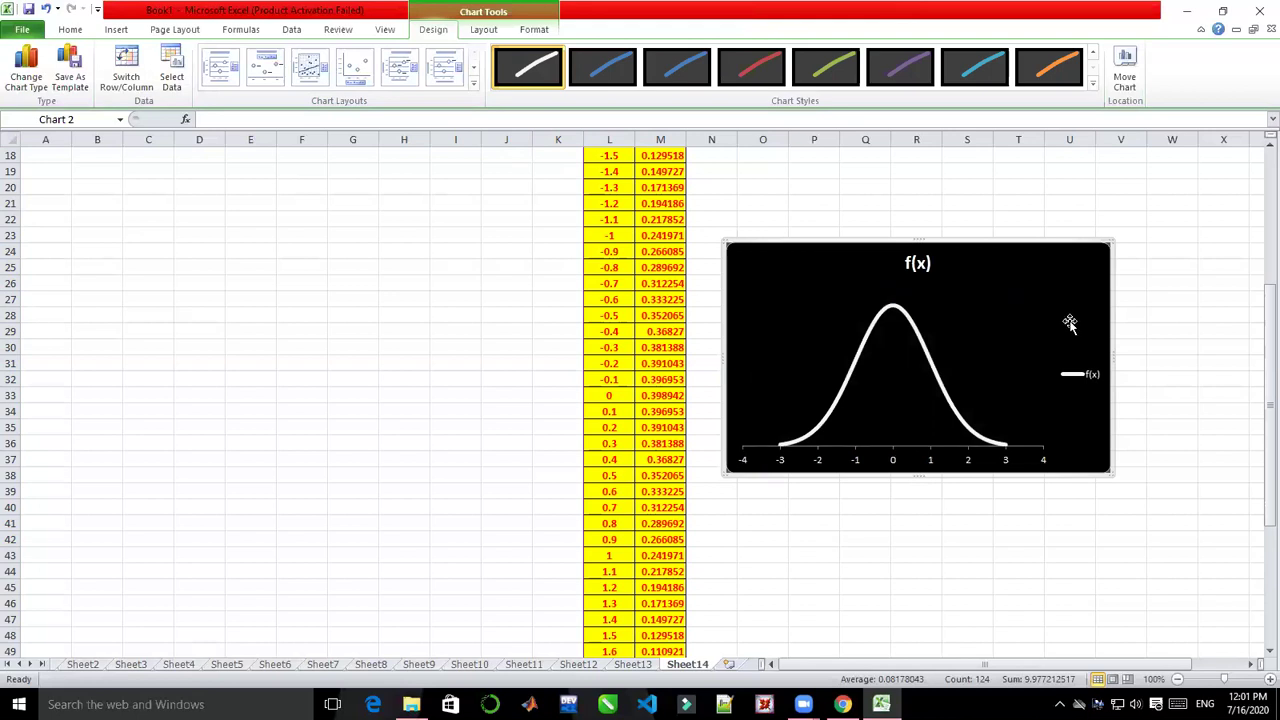
- Place the f(x) chart directly below the y scatter chart, aligned with its edges
drag(1262, 405, 1257, 336)
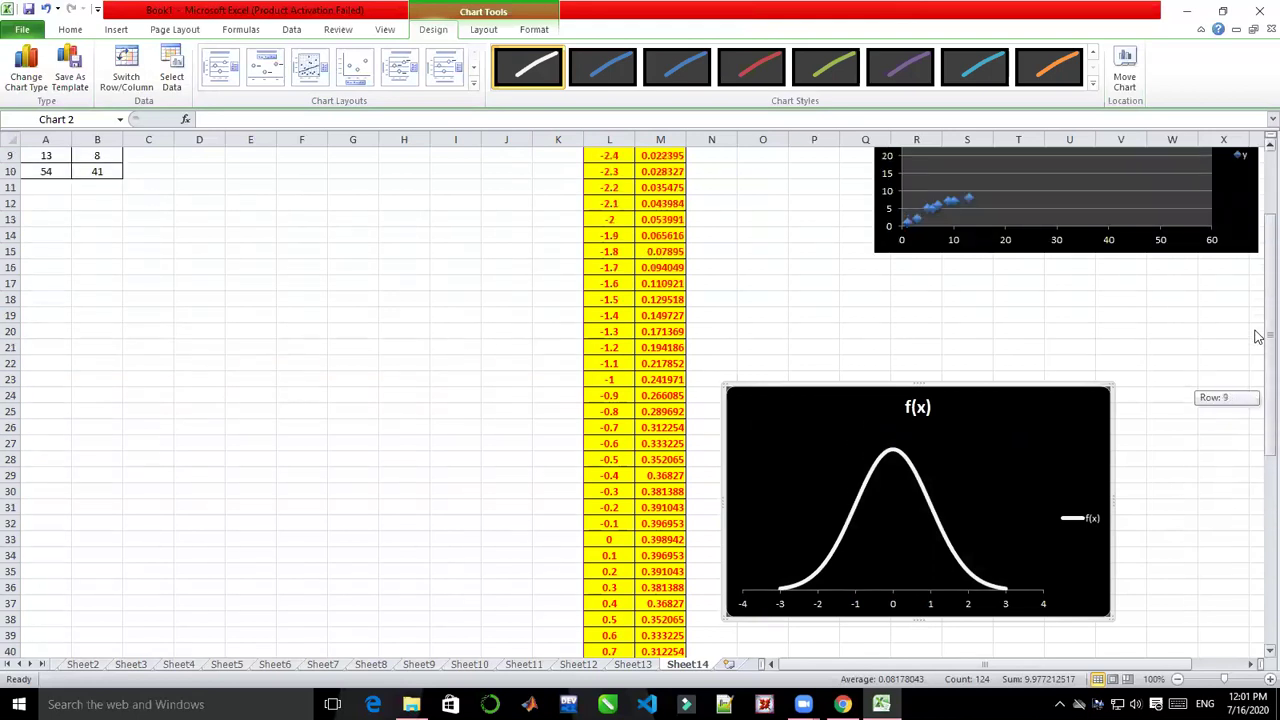
drag(1060, 428, 1207, 295)
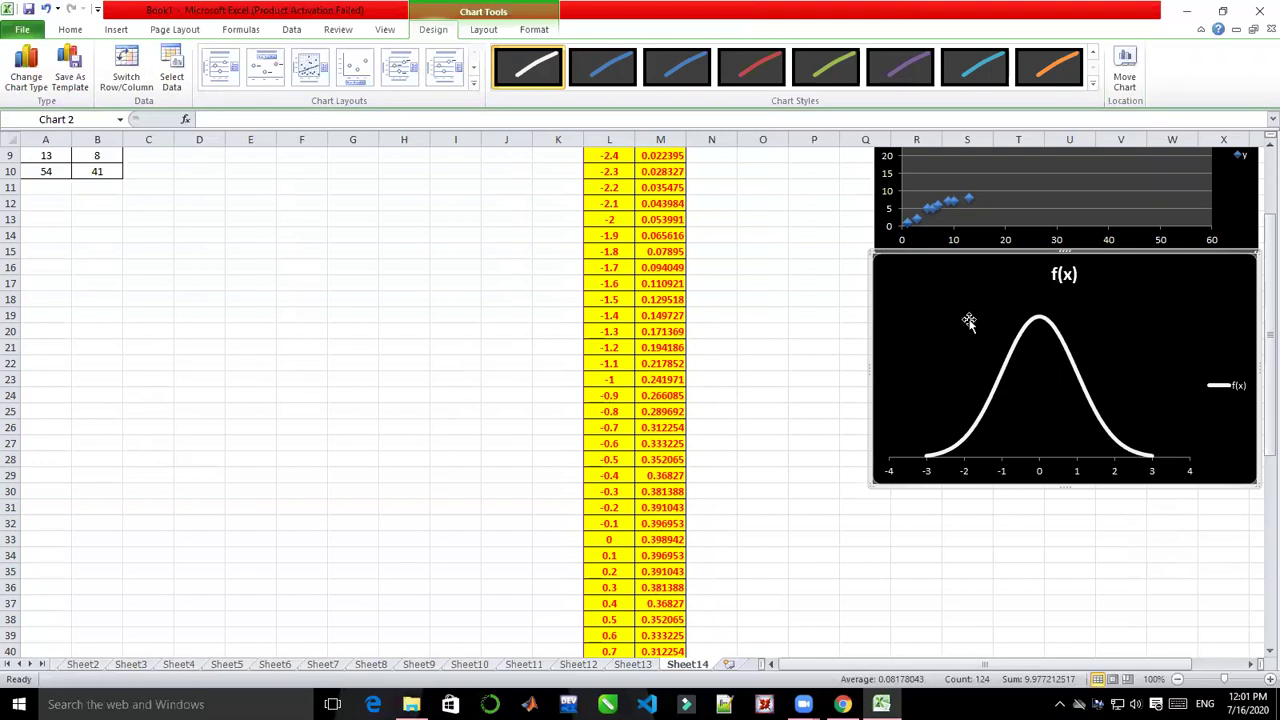
click(809, 345)
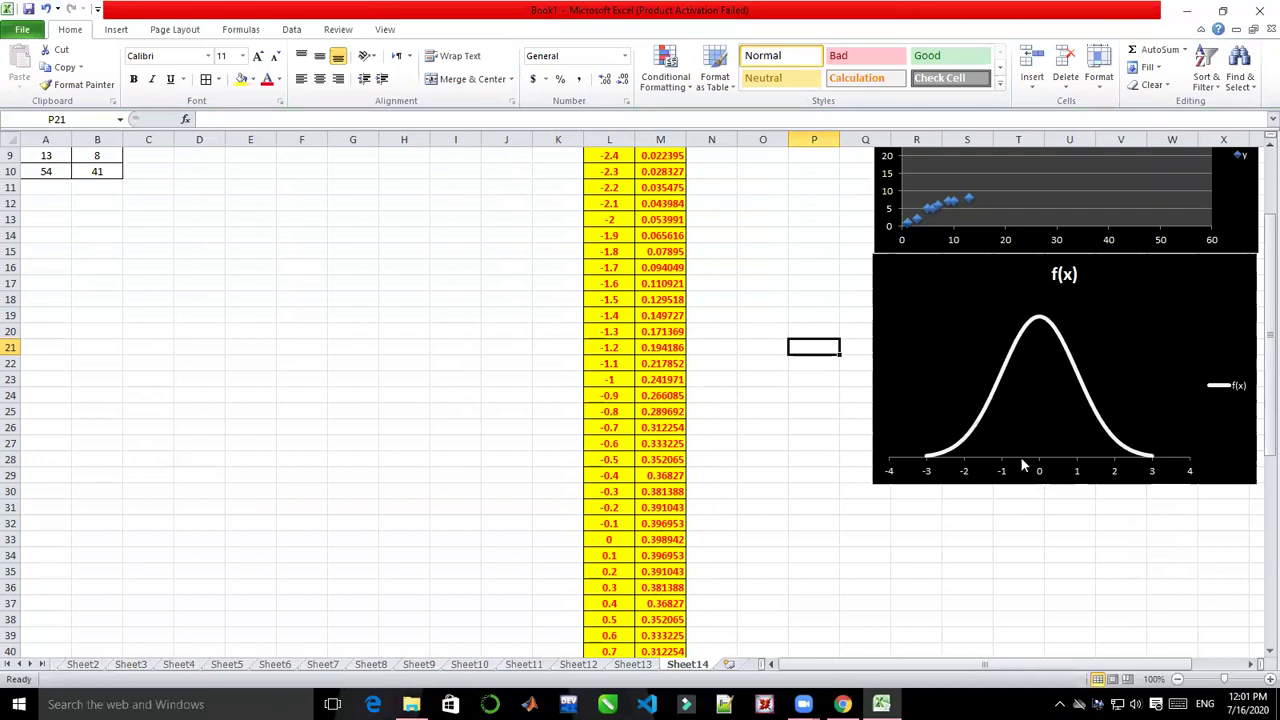
mouse_move(982, 420)
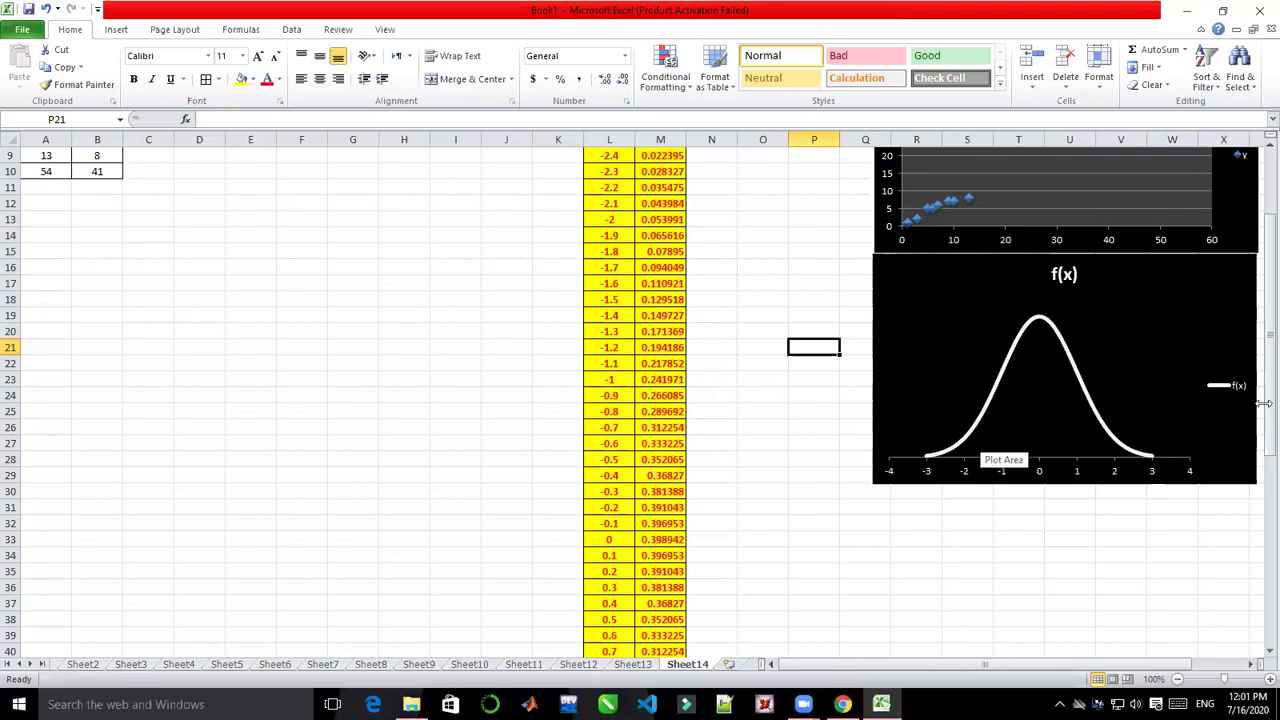
drag(1266, 400, 1258, 318)
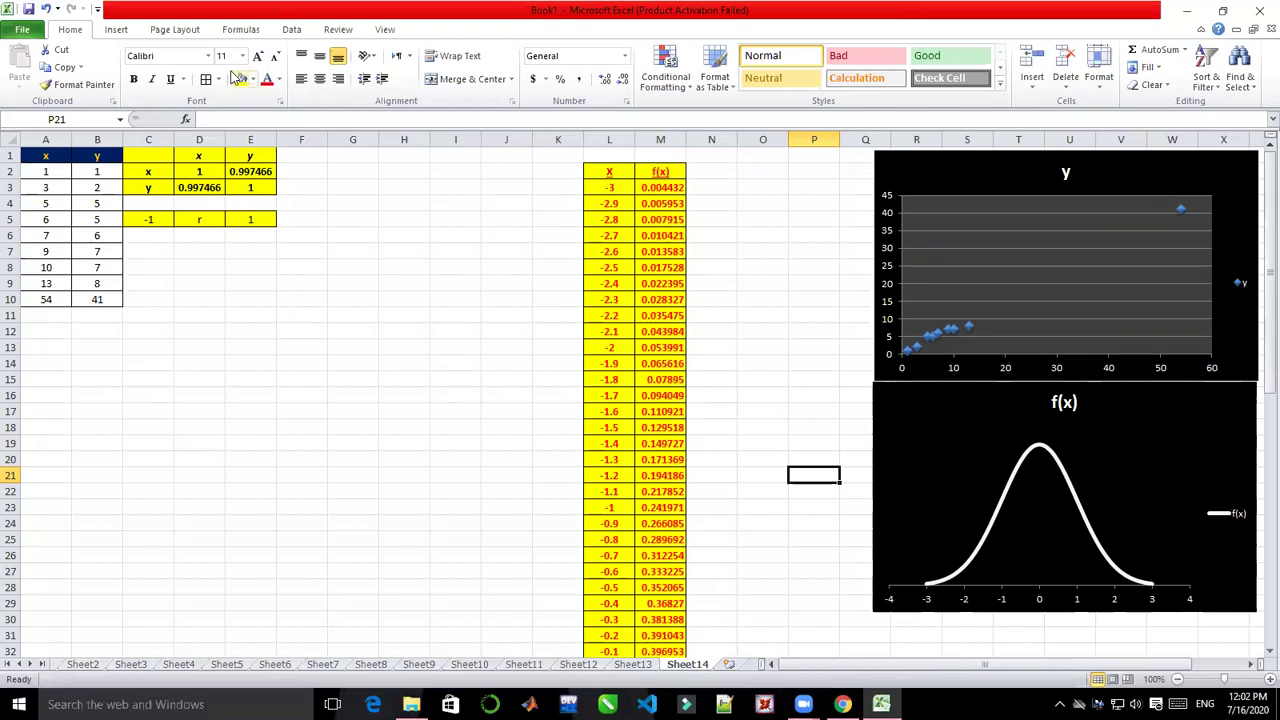
- Look through Excel's list of statistical functions from AVEDEV onwards
click(235, 30)
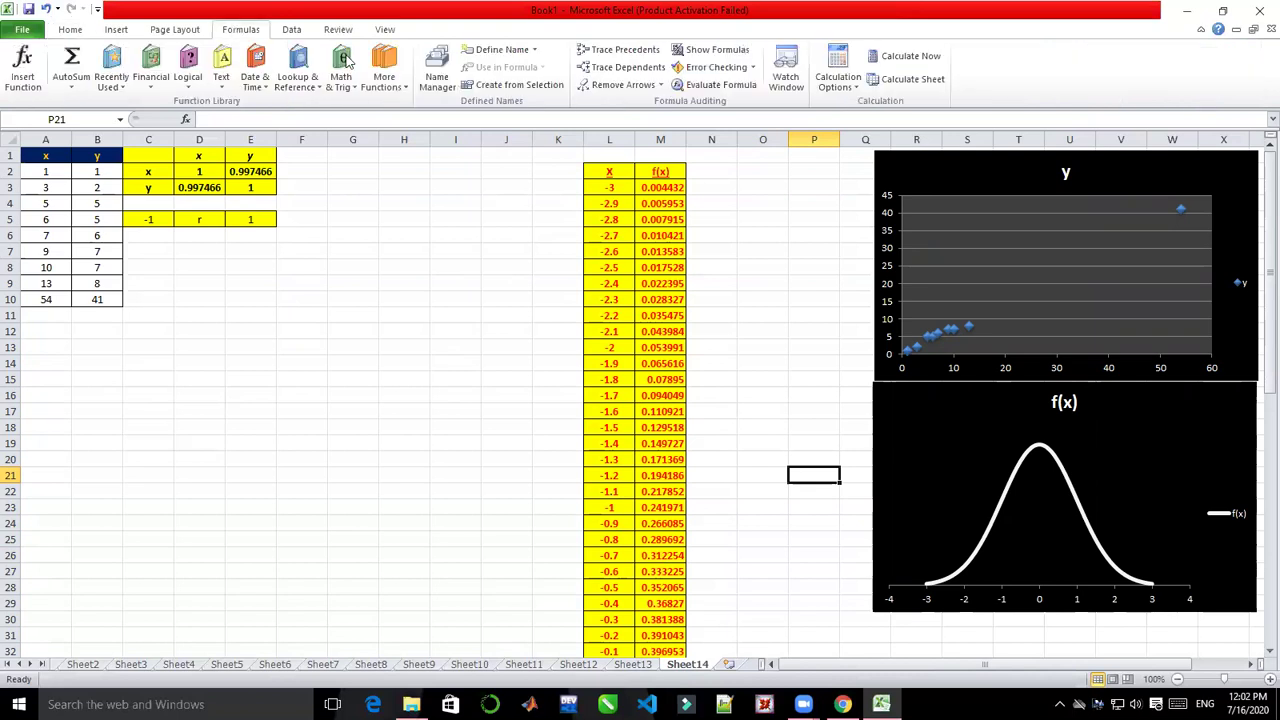
click(388, 86)
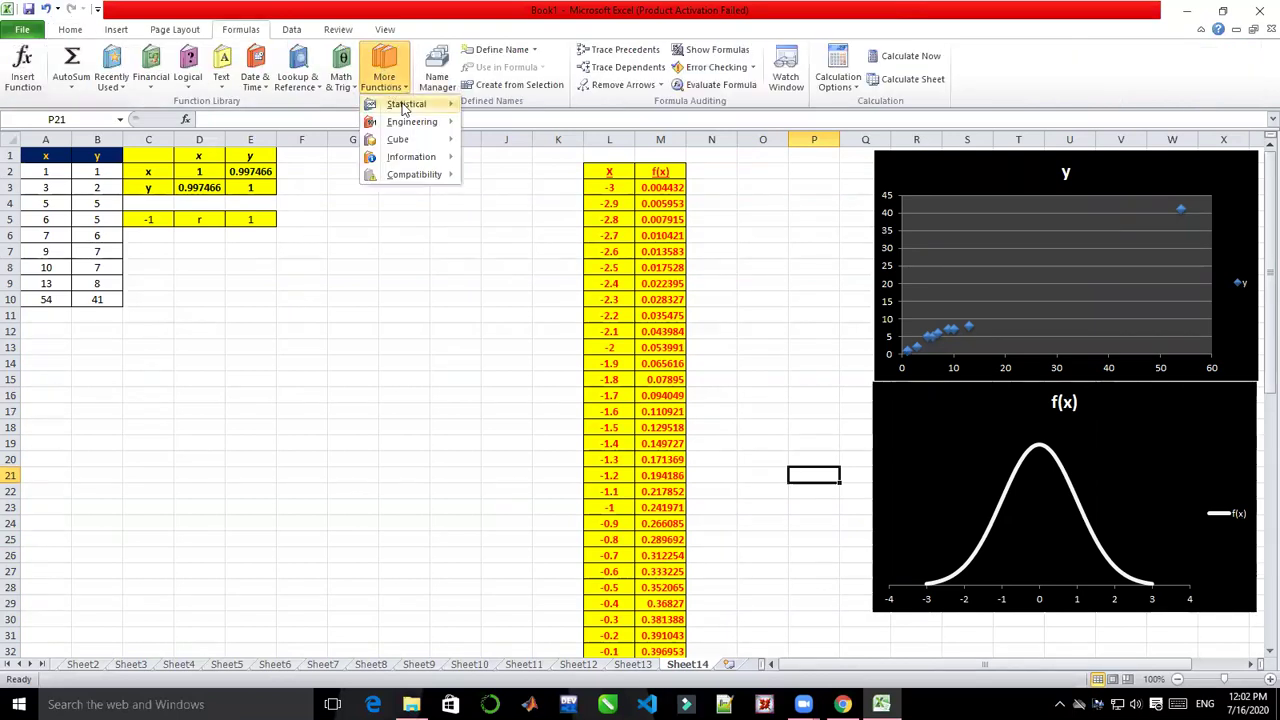
mouse_move(405, 106)
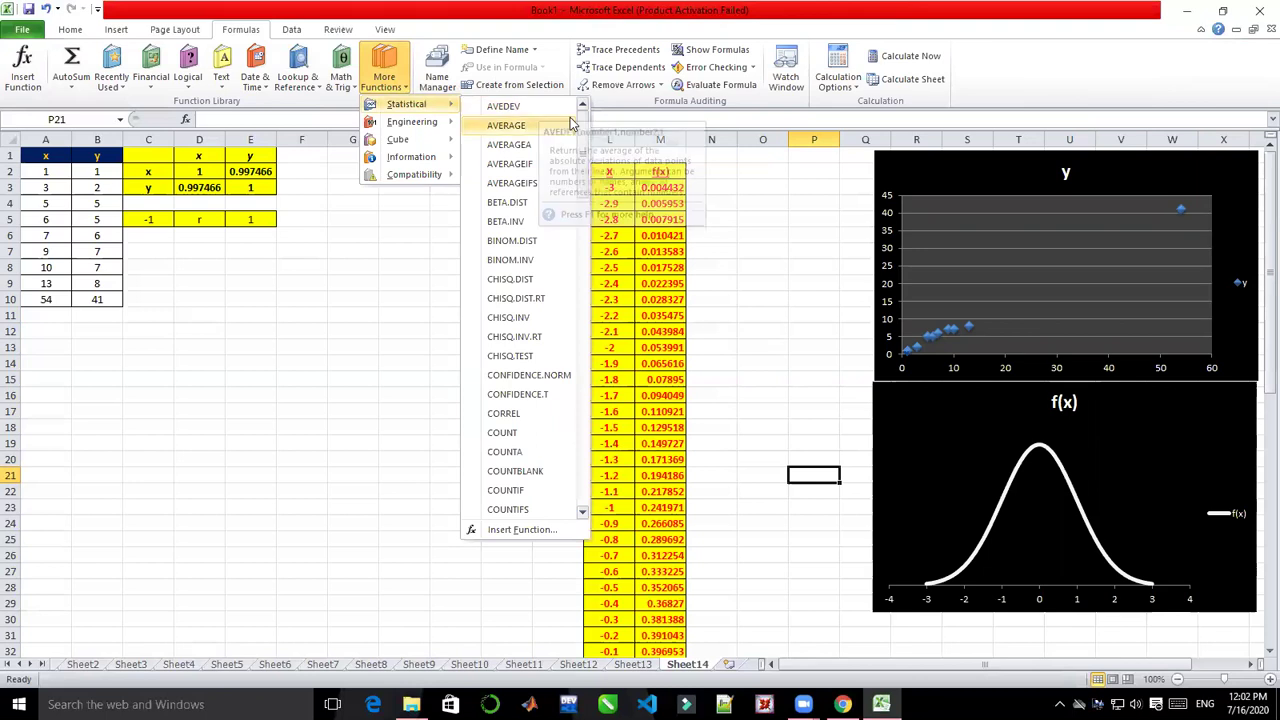
drag(585, 121, 585, 194)
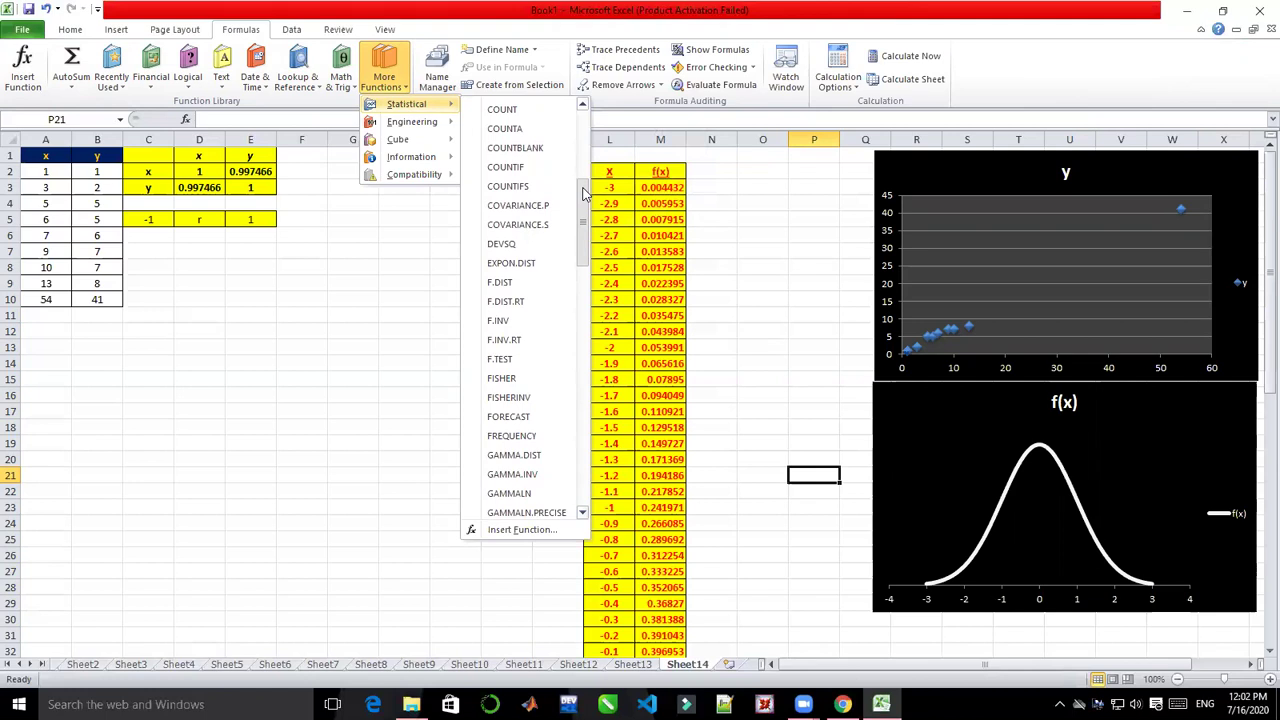
drag(585, 194, 588, 320)
drag(587, 304, 590, 117)
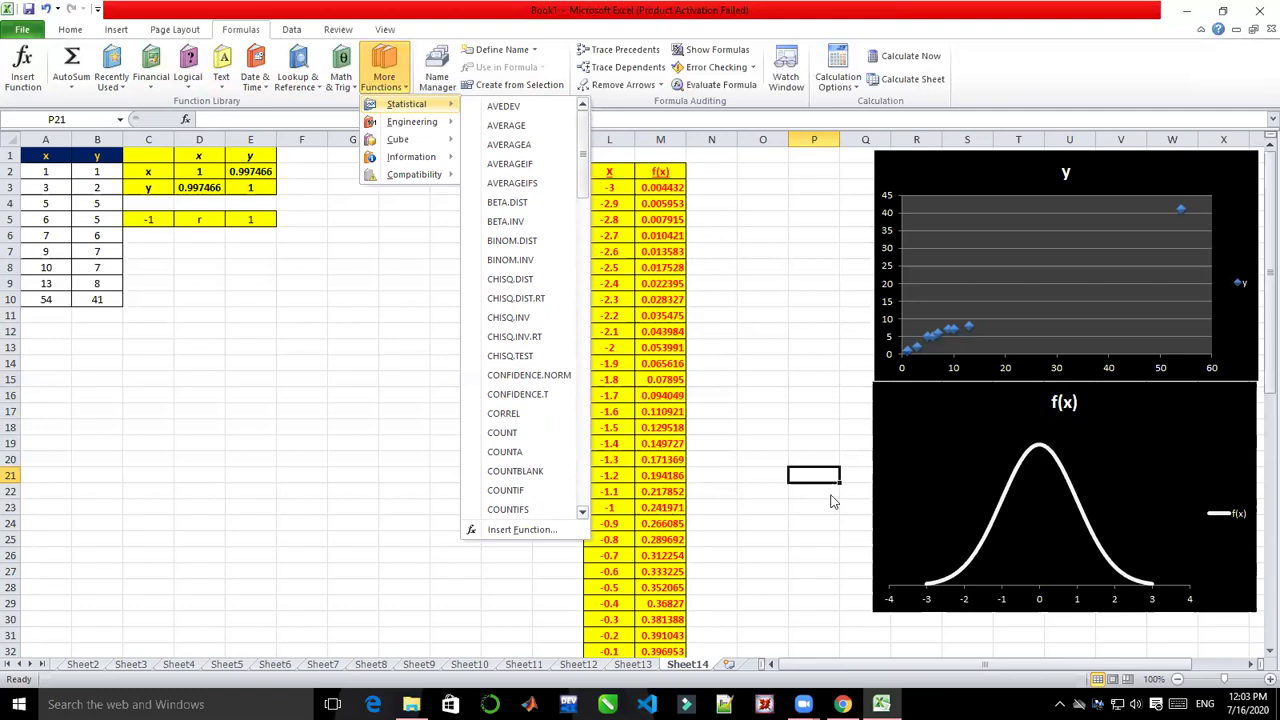
- Switch to Chrome and look over the uploads on the Online Math institution YouTube channel's home page
mouse_move(843, 704)
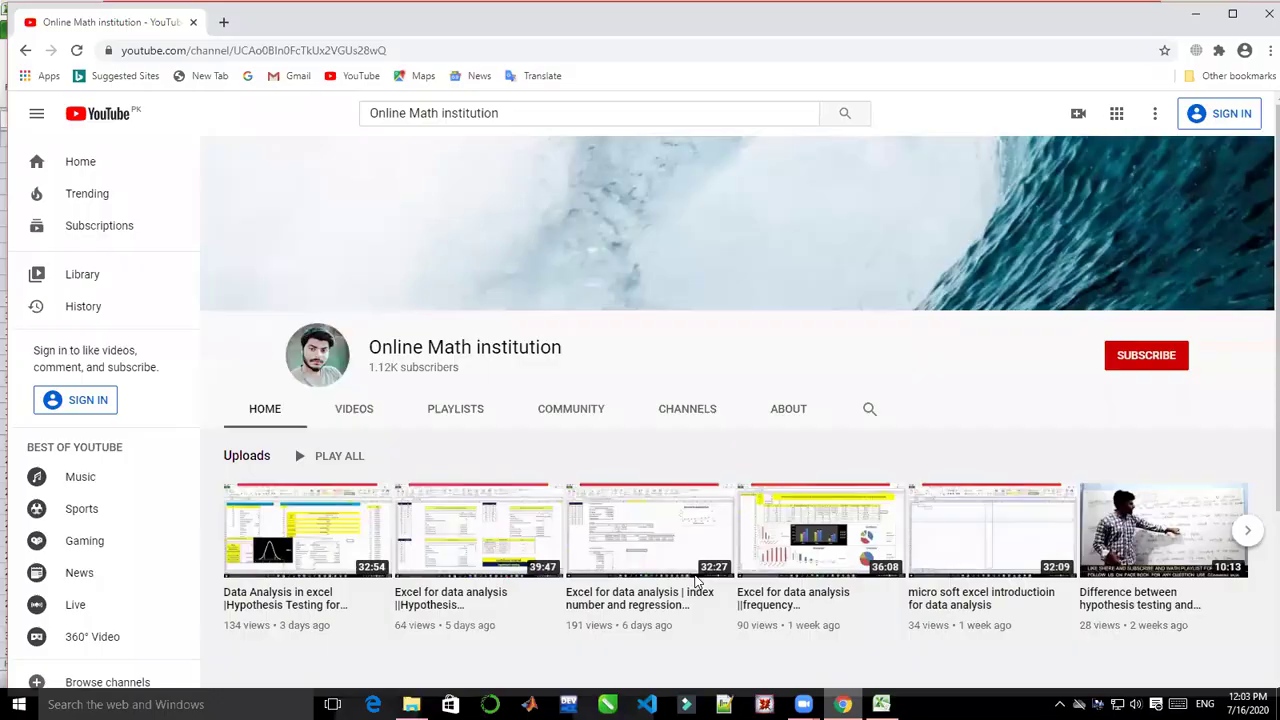
click(843, 635)
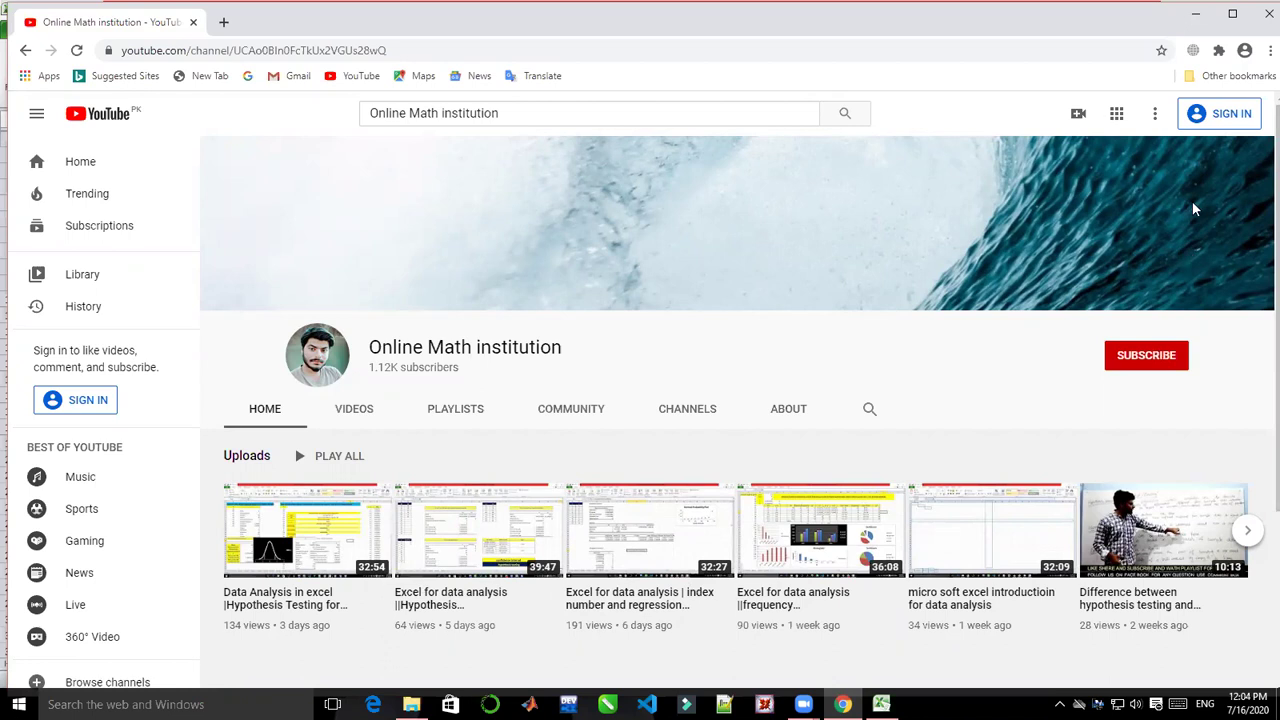
click(1195, 15)
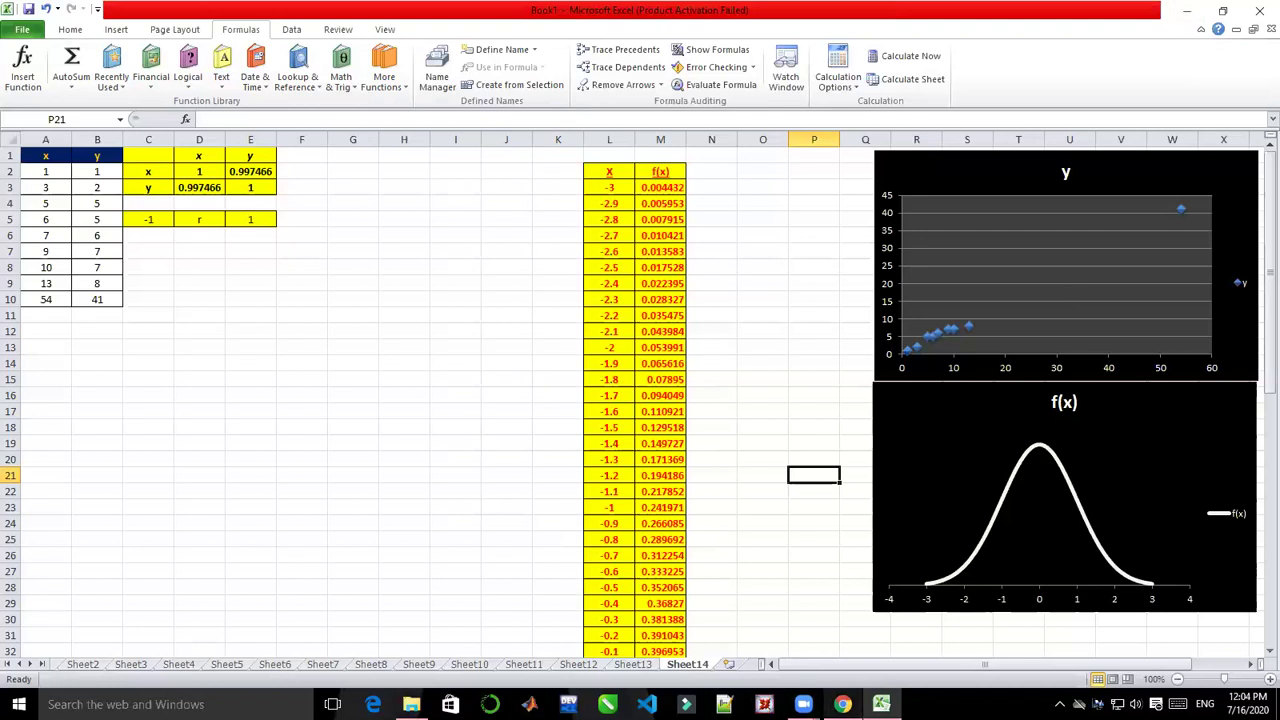
click(843, 704)
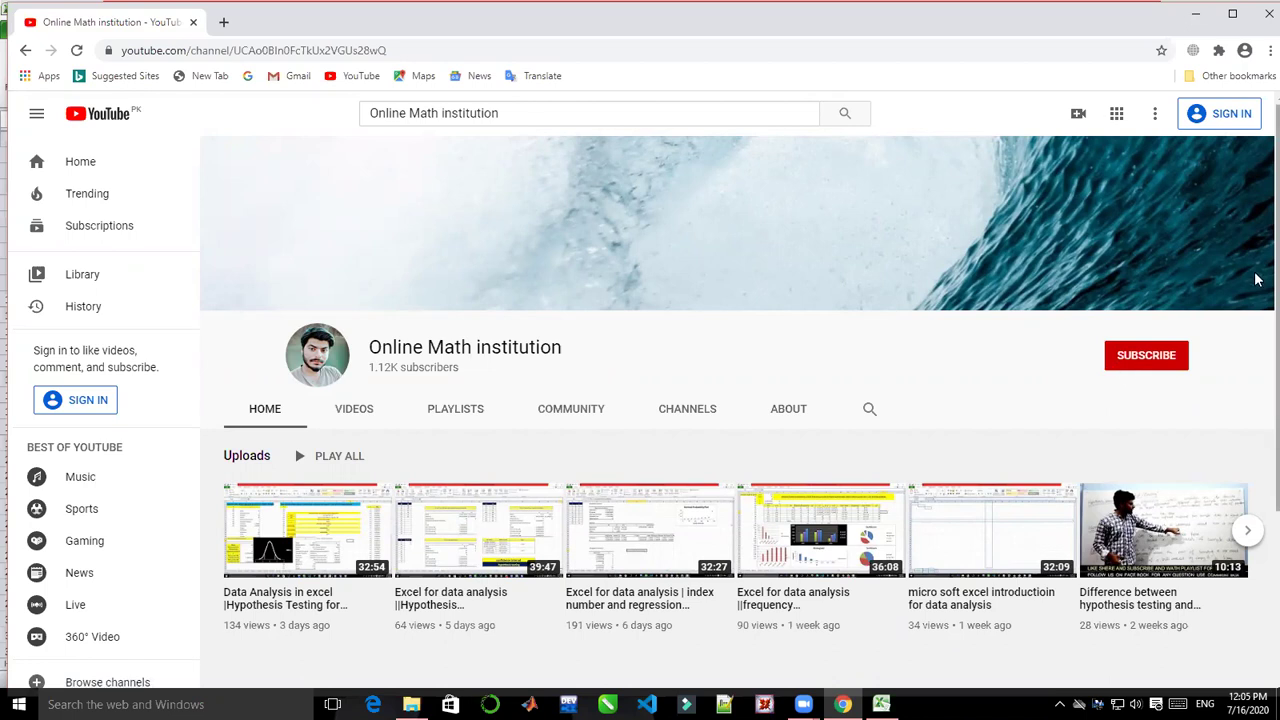
scroll(1257, 300, down, 2)
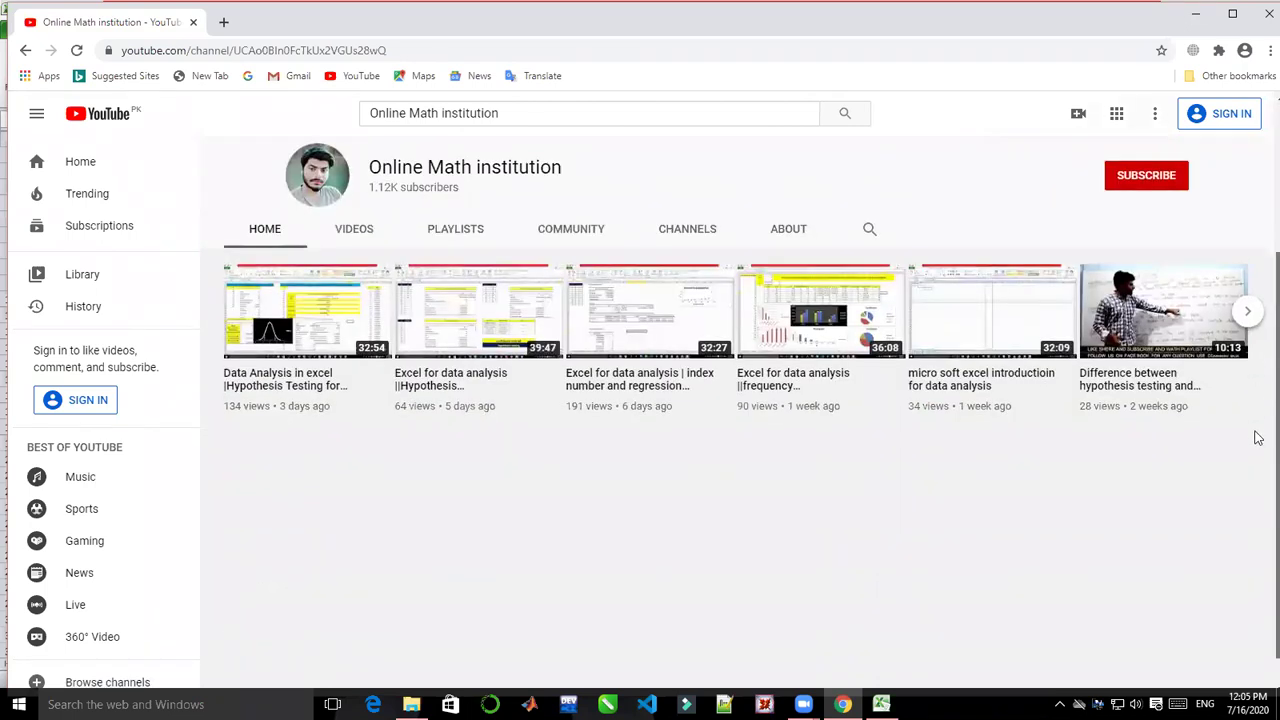
scroll(1257, 400, up, 4)
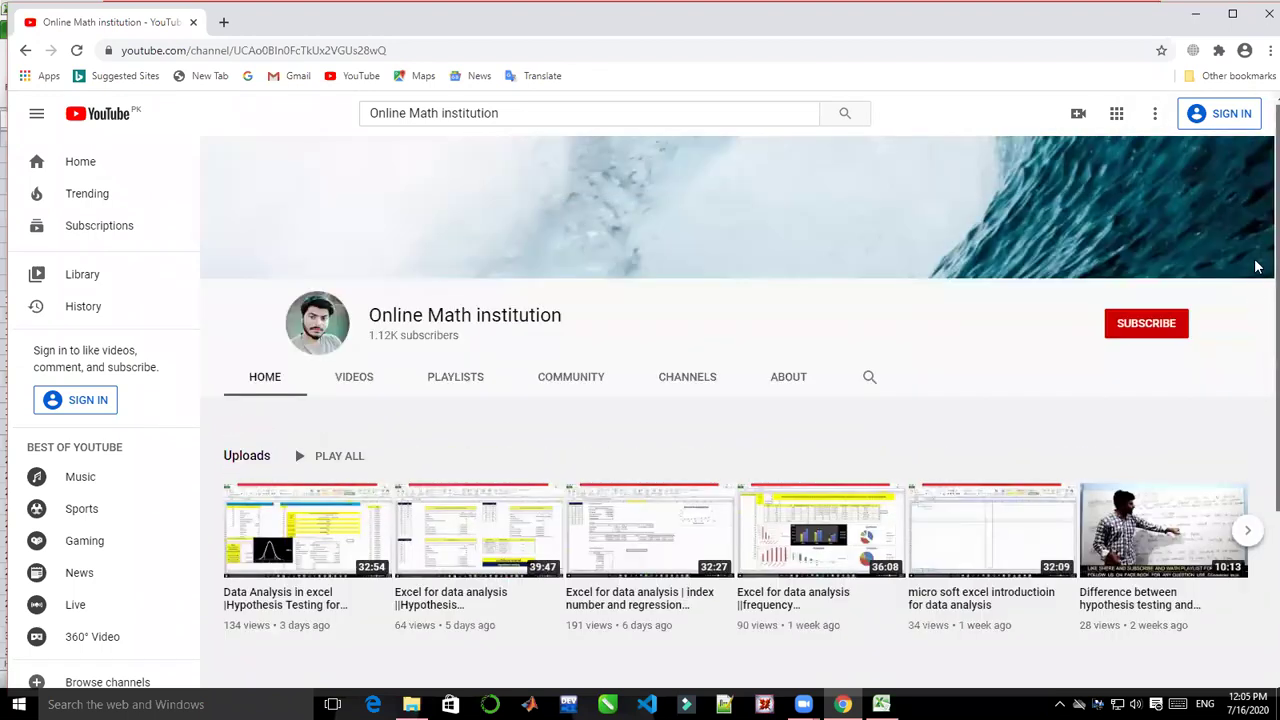
click(1250, 531)
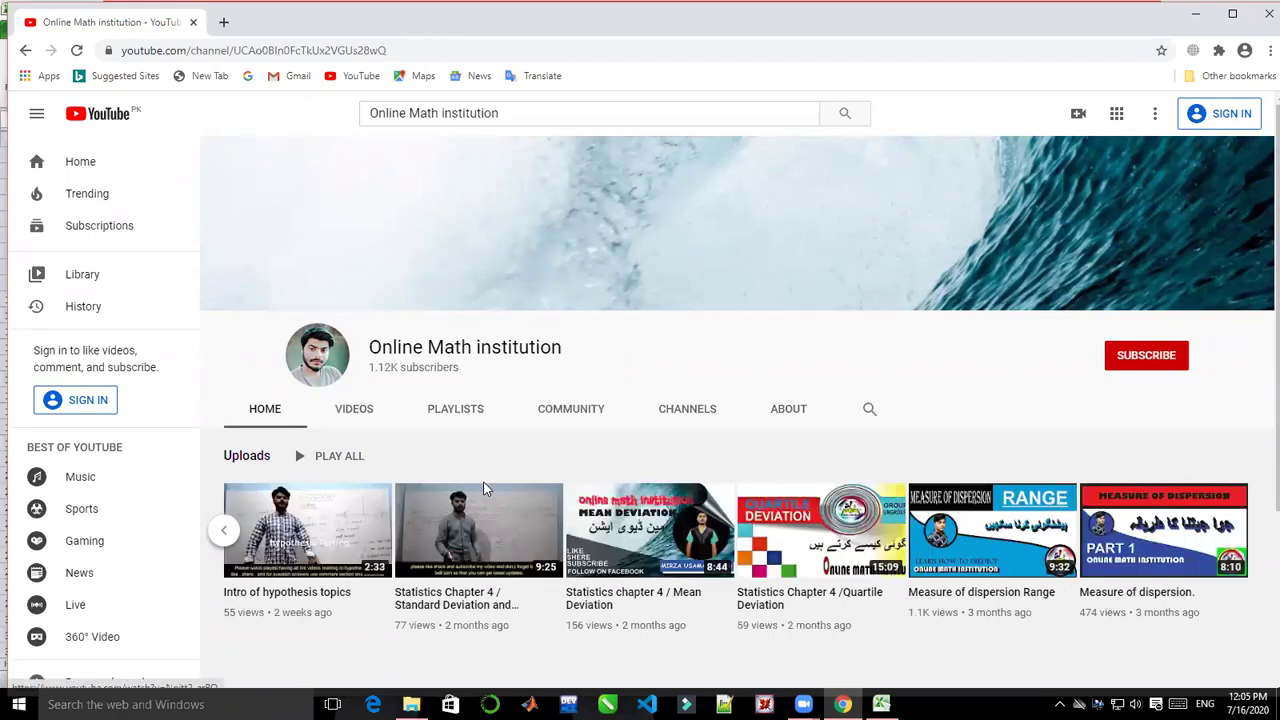
- Open the channel's full video list and browse its Excel, statistics, probability and Python uploads
click(361, 409)
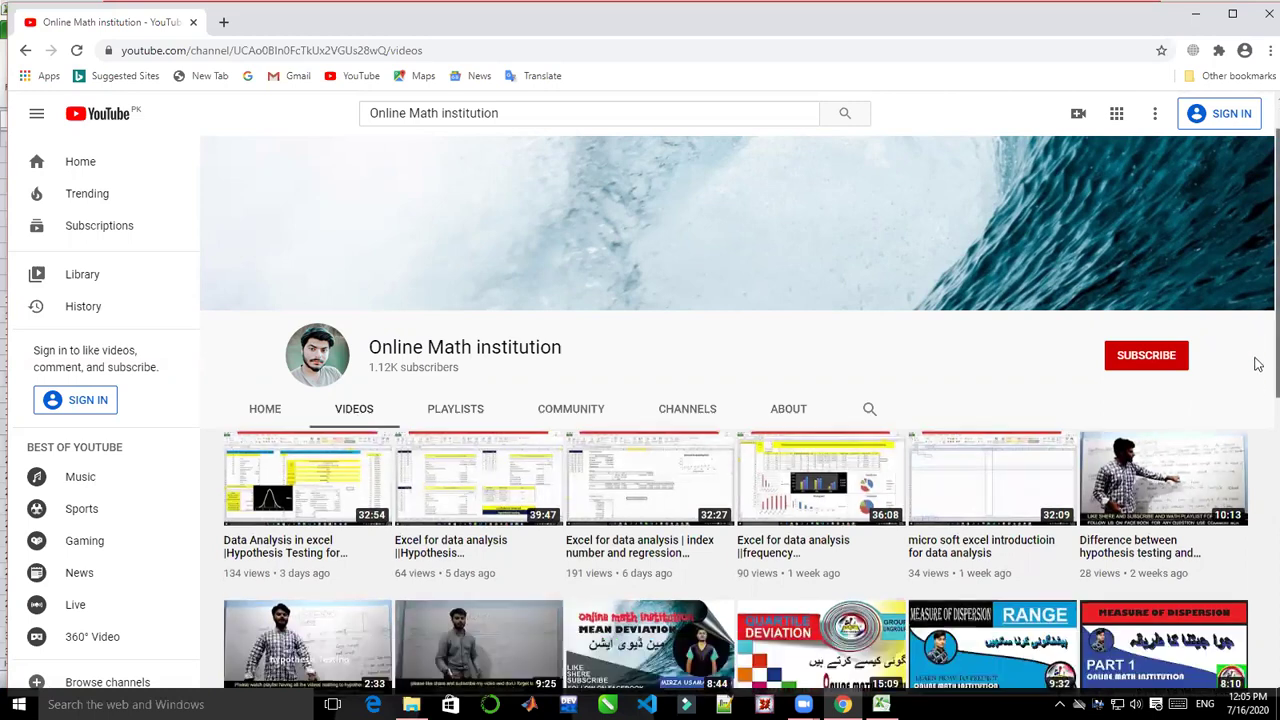
scroll(1254, 363, down, 1)
scroll(1257, 403, down, 4)
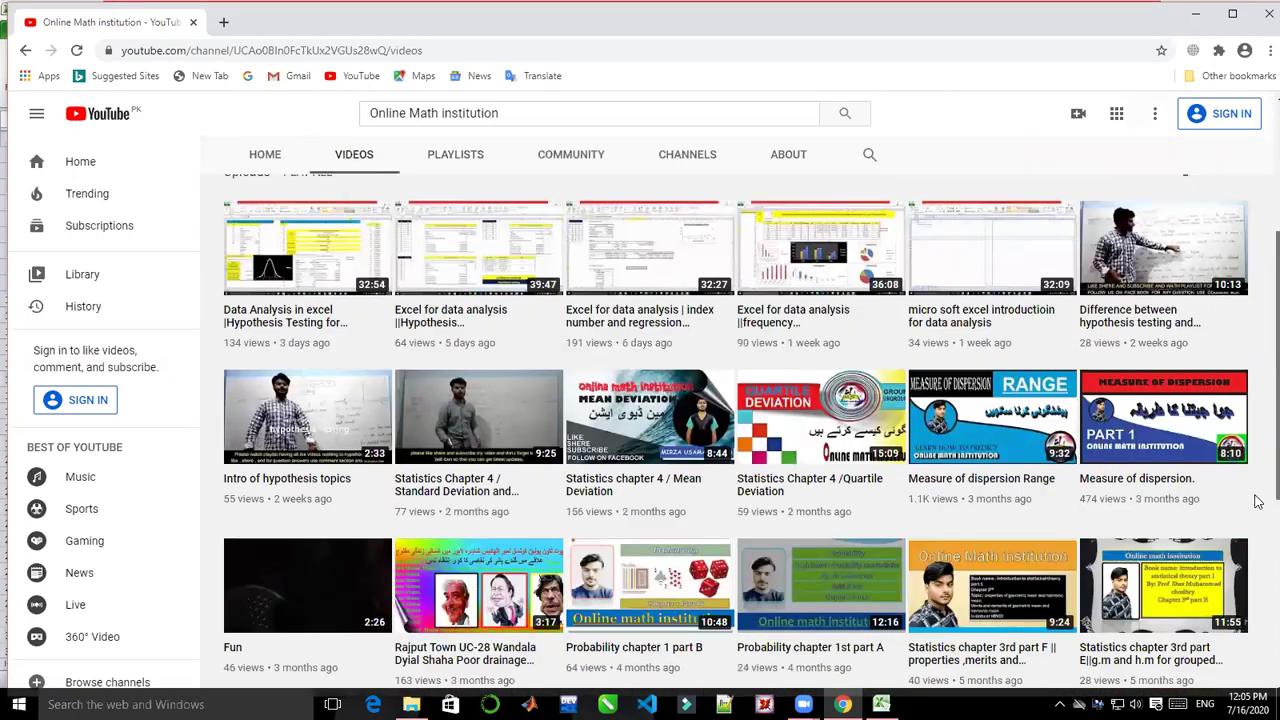
scroll(1257, 540, down, 2)
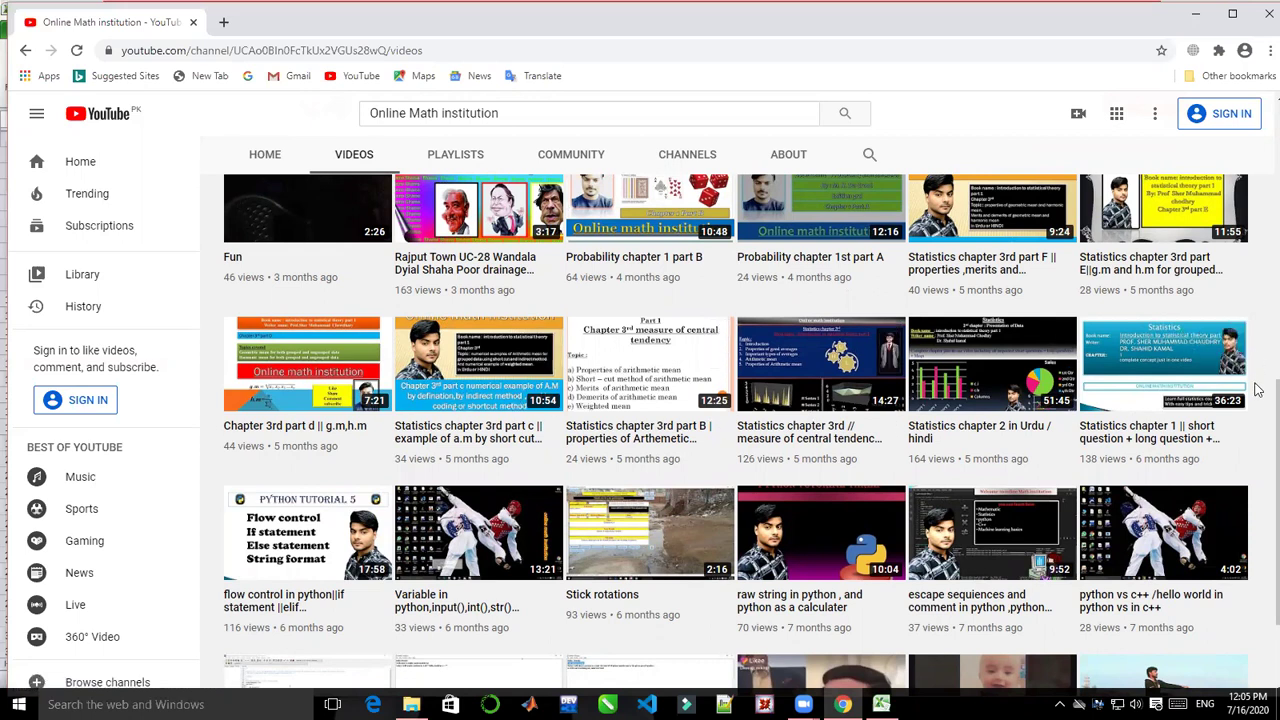
scroll(1258, 390, up, 1)
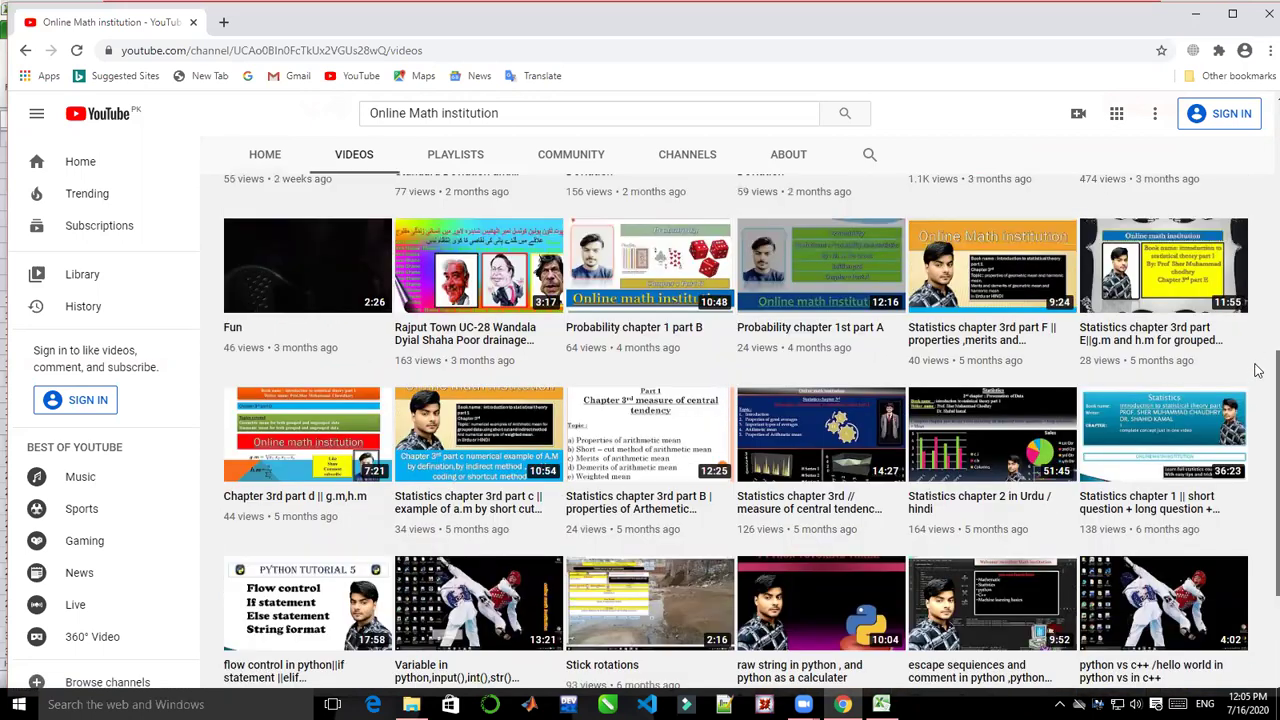
scroll(1258, 370, up, 1)
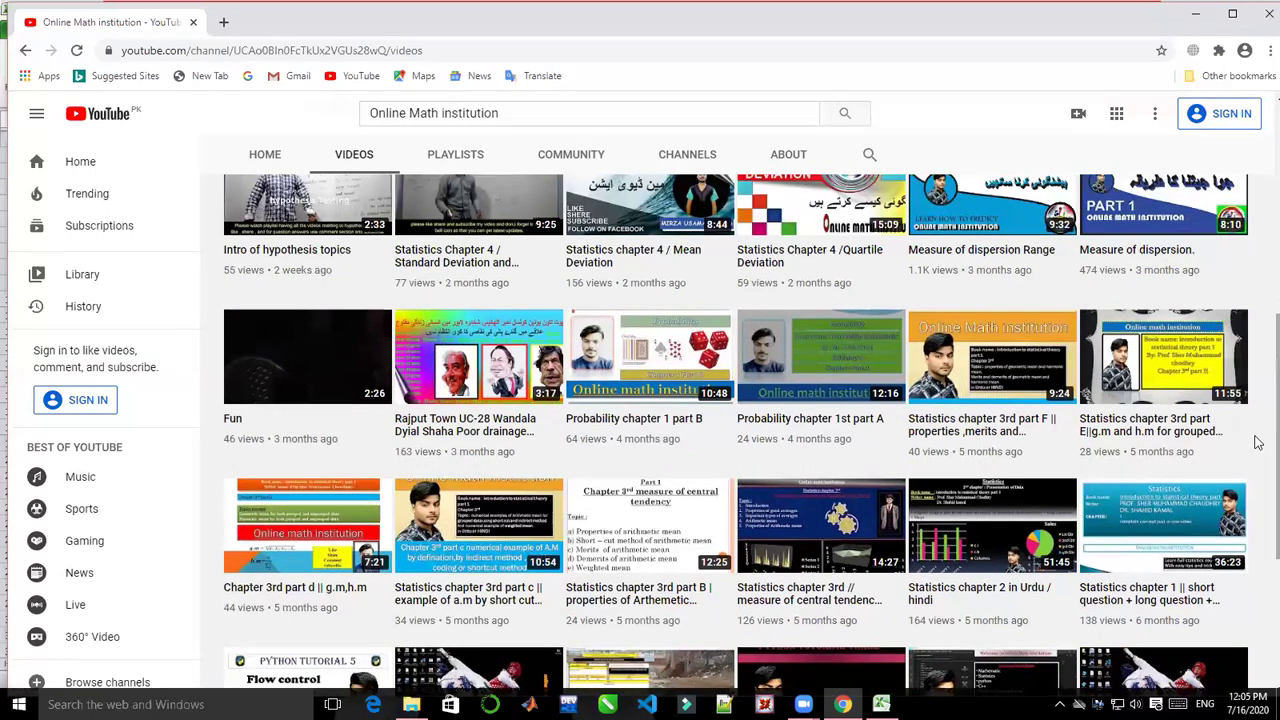
scroll(1258, 385, up, 3)
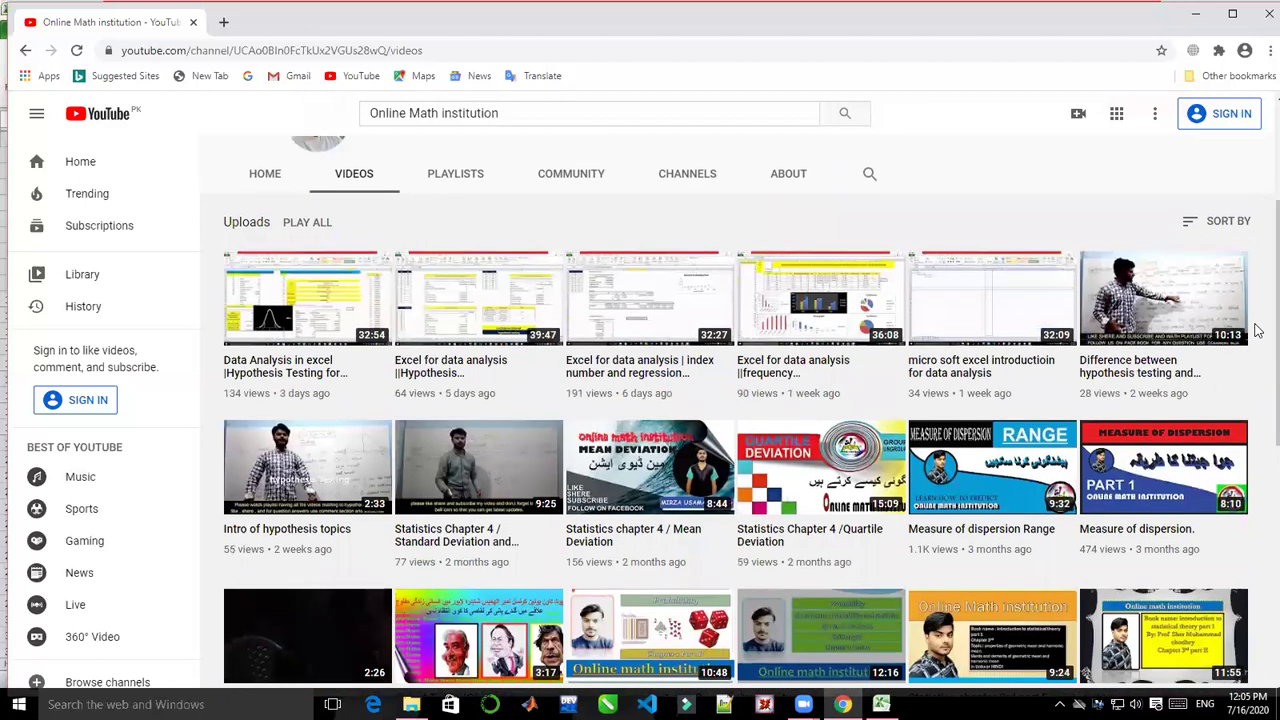